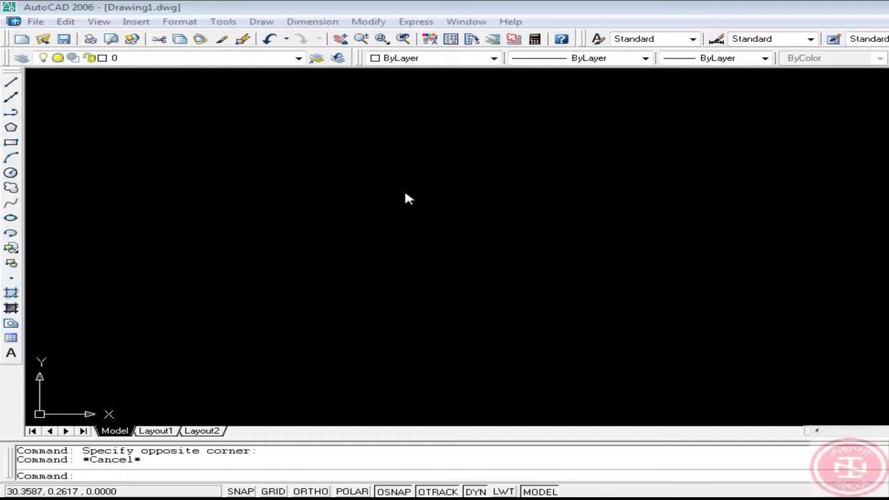
Set the UCS icon to Noorigin so it no longer follows the origin.
key(Escape)
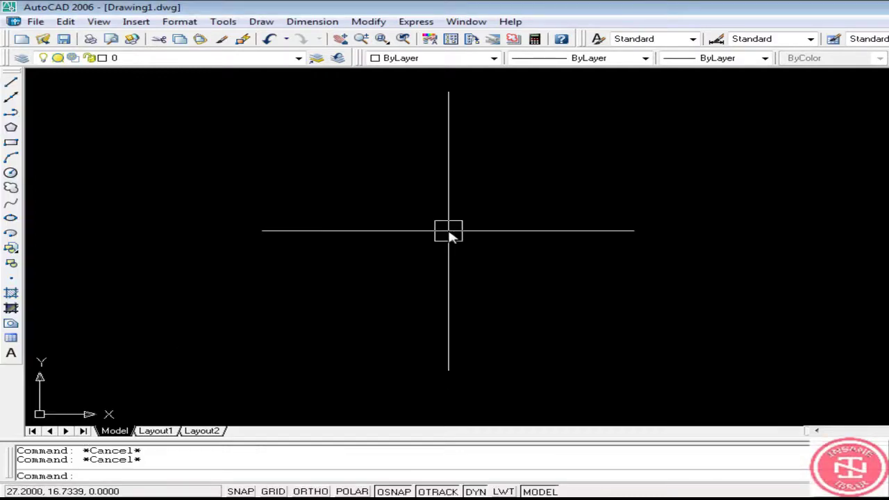
click(136, 21)
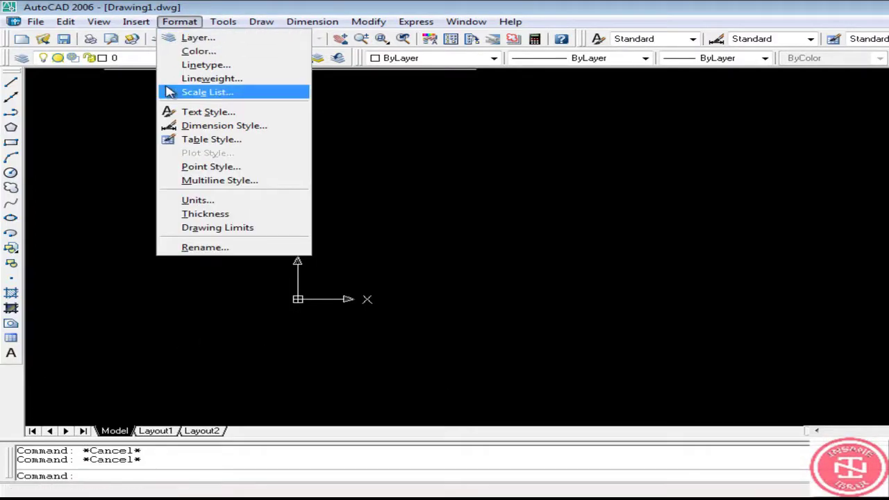
mouse_move(124, 259)
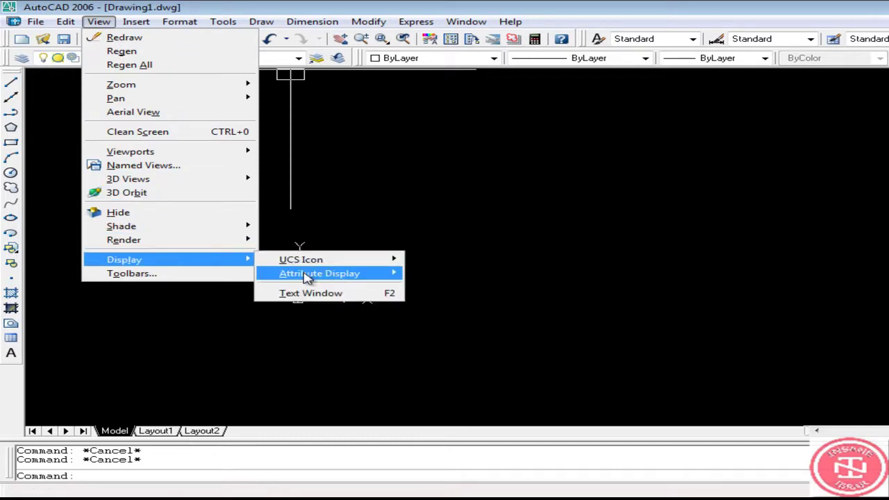
click(425, 273)
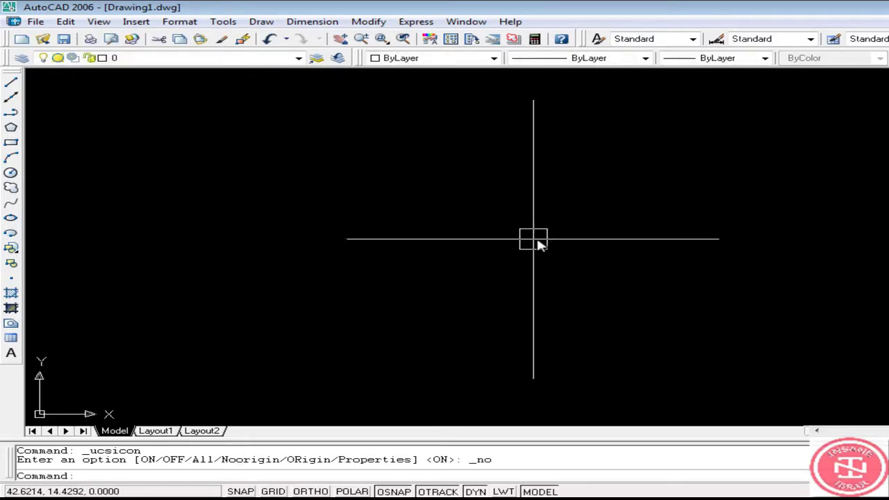
Set length units to Architectural at 0'-0 1/8" precision and angle precision to 0.00.
text(un)
key(Return)
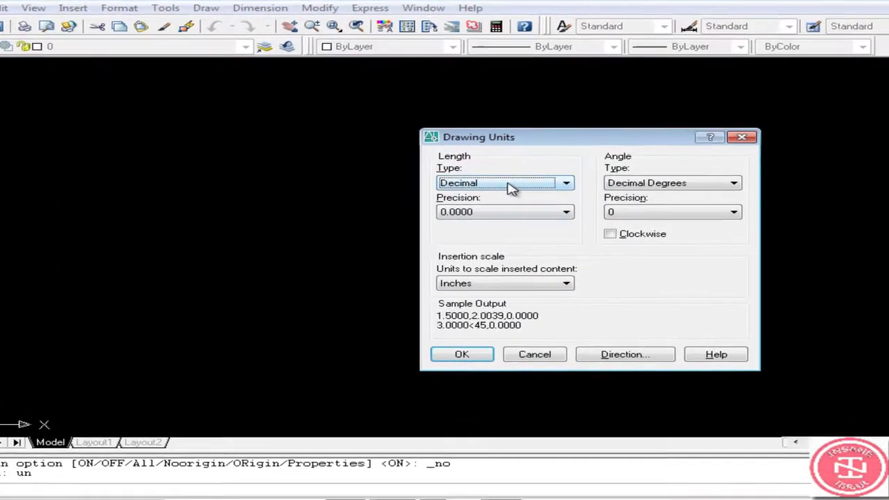
click(538, 185)
click(312, 185)
click(314, 202)
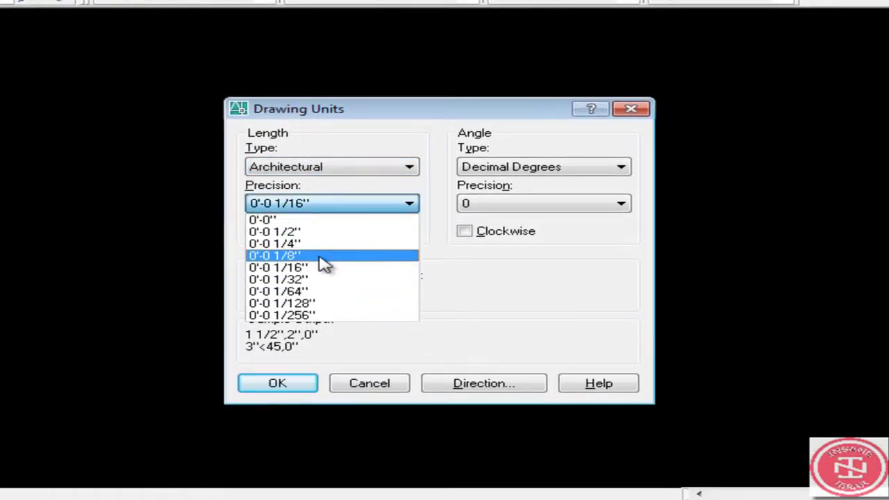
click(324, 254)
click(508, 204)
click(502, 244)
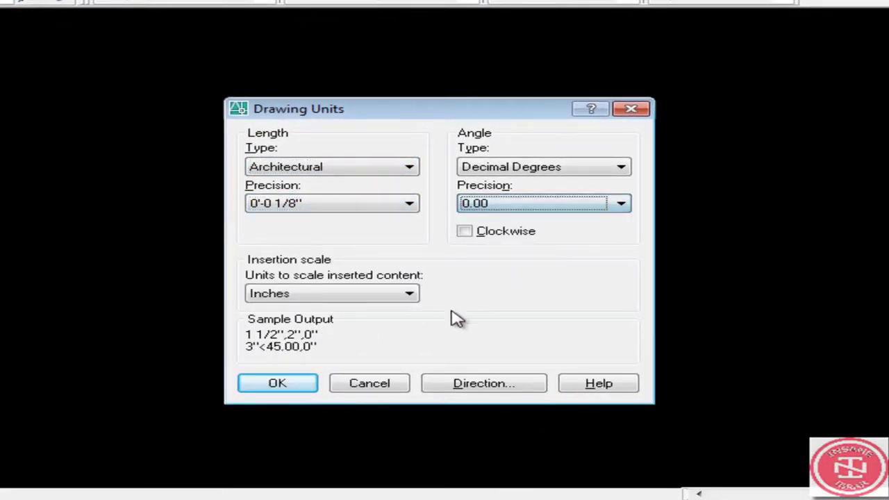
click(306, 382)
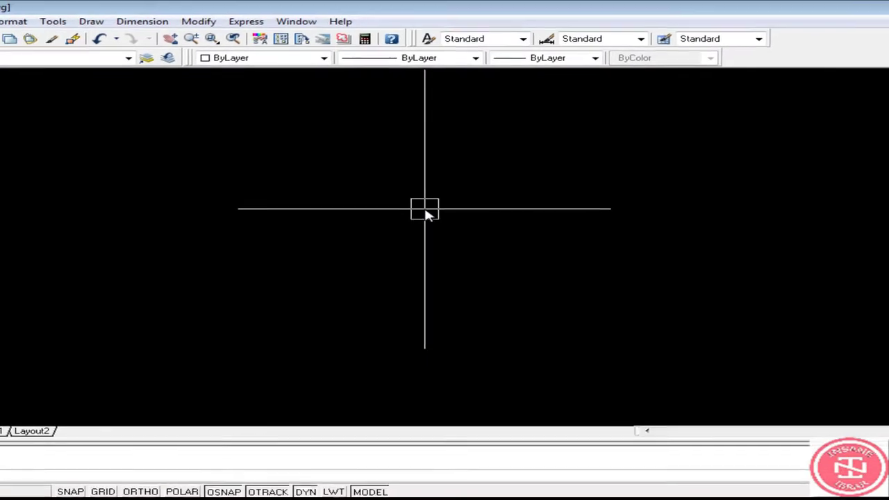
Draw a rectangle using the Dimensions option with 35' length and 35' width.
text(rec)
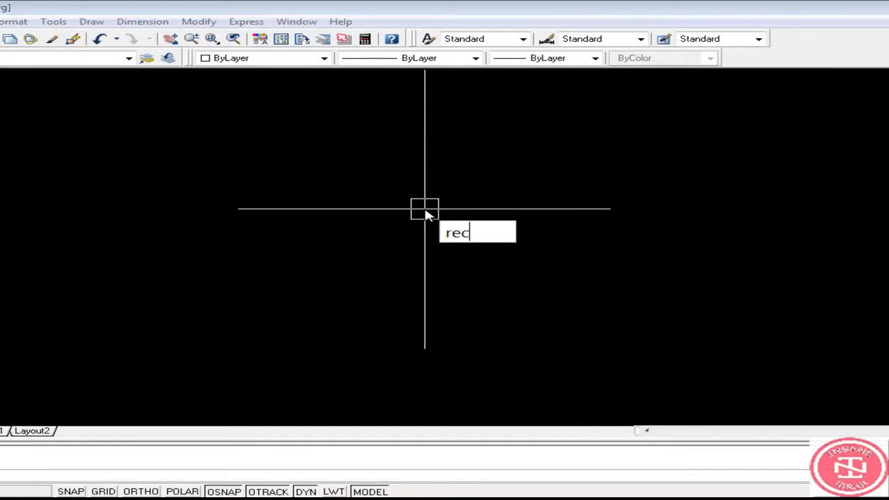
key(Return)
click(334, 177)
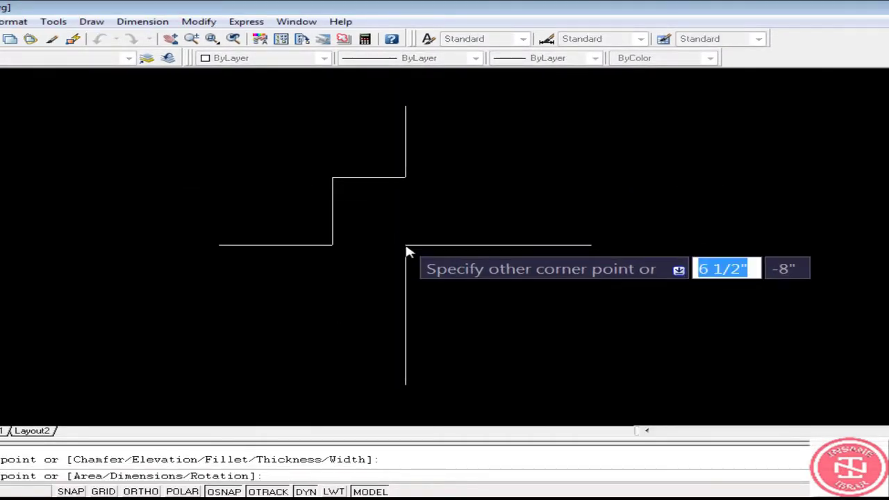
text(d)
key(Return)
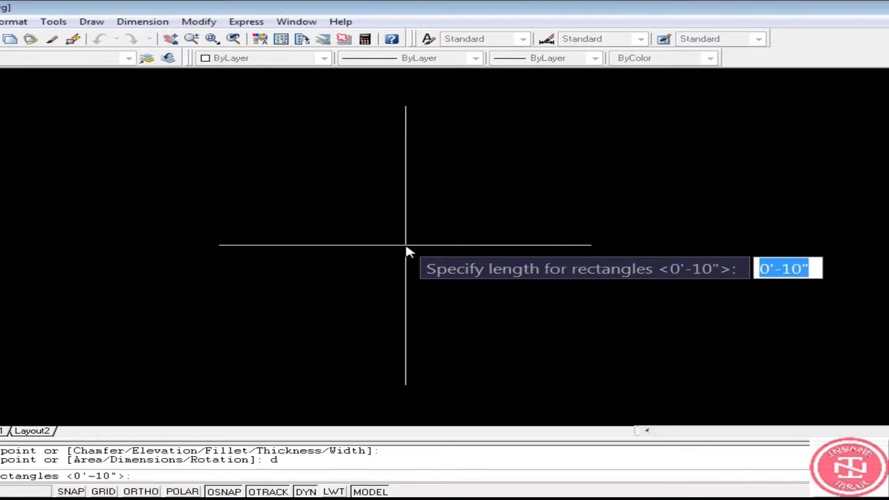
text(35)
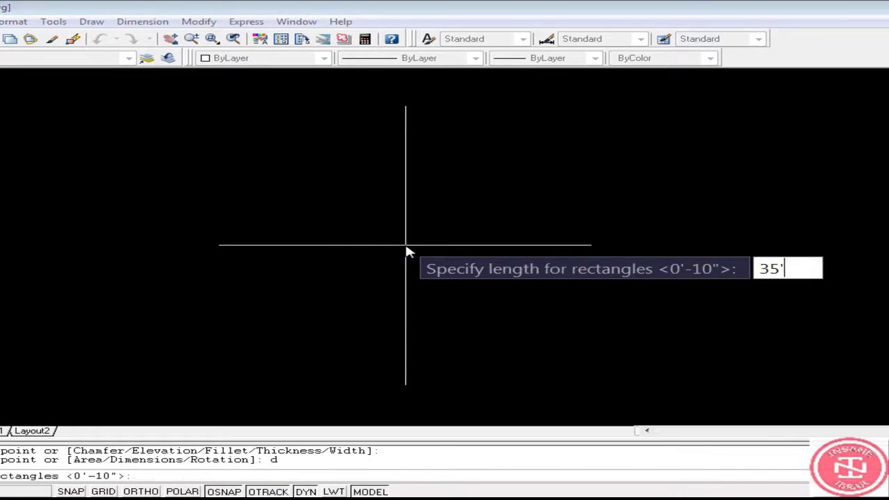
key(Return)
text(35)
key(Return)
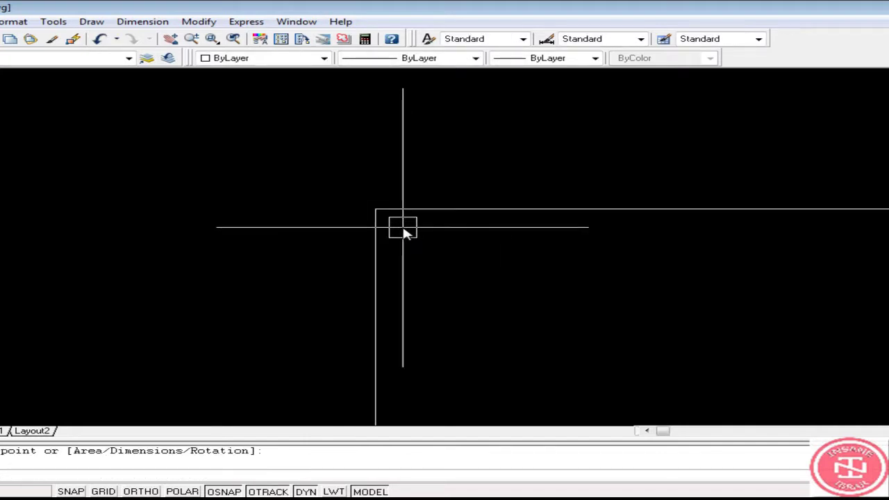
click(405, 232)
Zoom to extents so the whole square is visible.
text(z)
key(Return)
text(e)
key(Return)
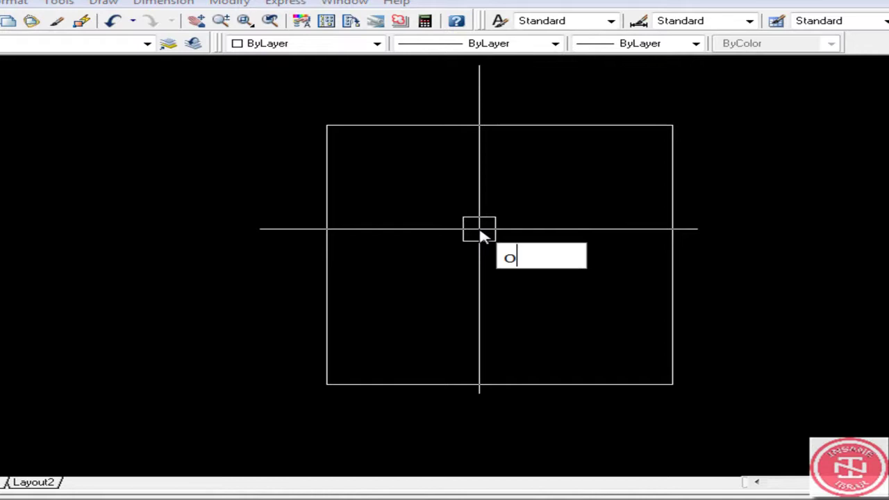
text(o)
Offset the square 9" inward for wall thickness and explode the inner rectangle into lines.
key(Return)
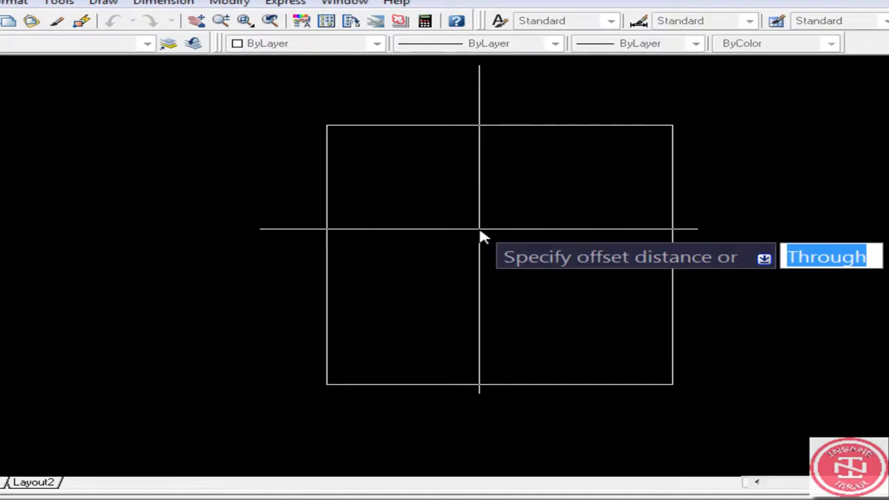
key(Return)
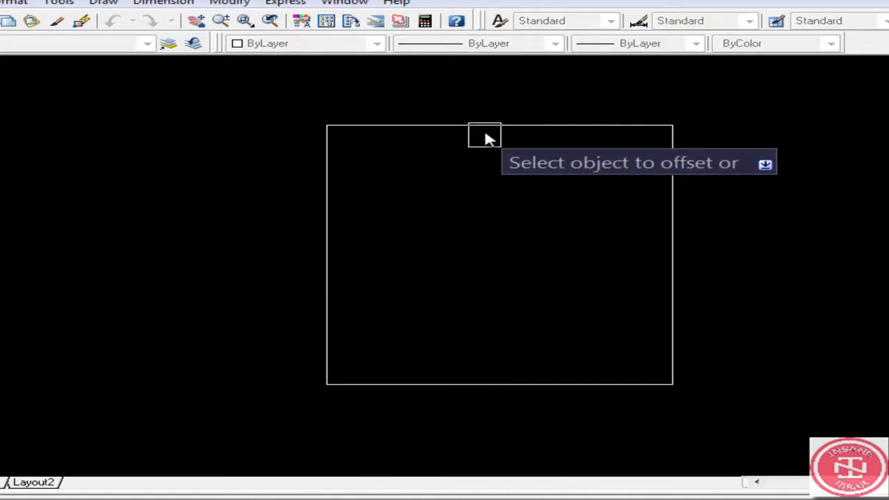
click(486, 128)
click(484, 188)
scroll(512, 173, up, 2)
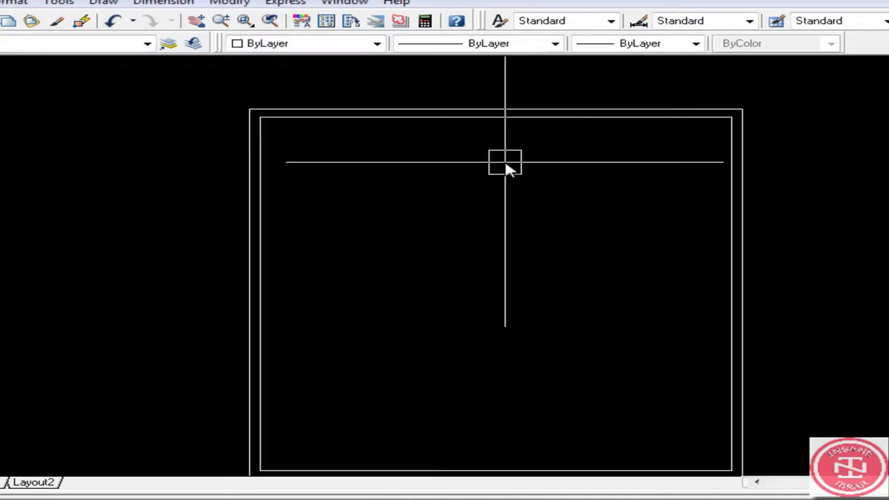
text(x)
key(Return)
click(459, 119)
key(Return)
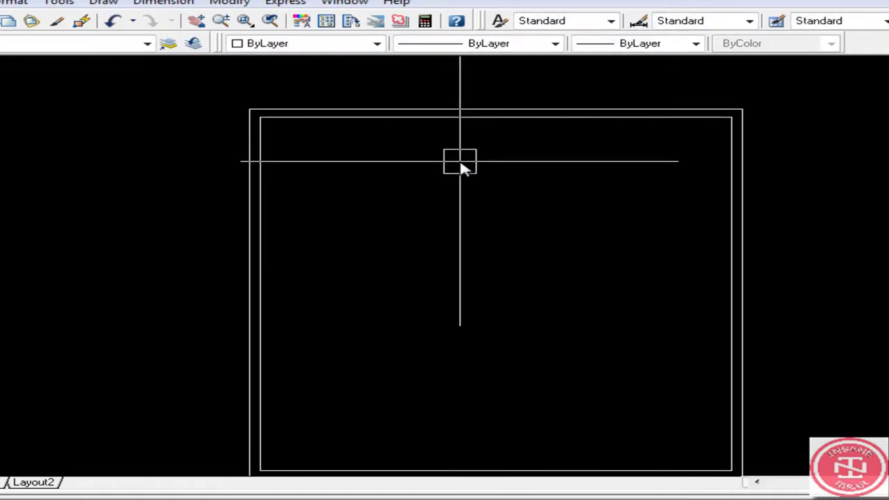
text(O)
Offset the top inner line 12' down, then offset that line 9" further down.
key(Return)
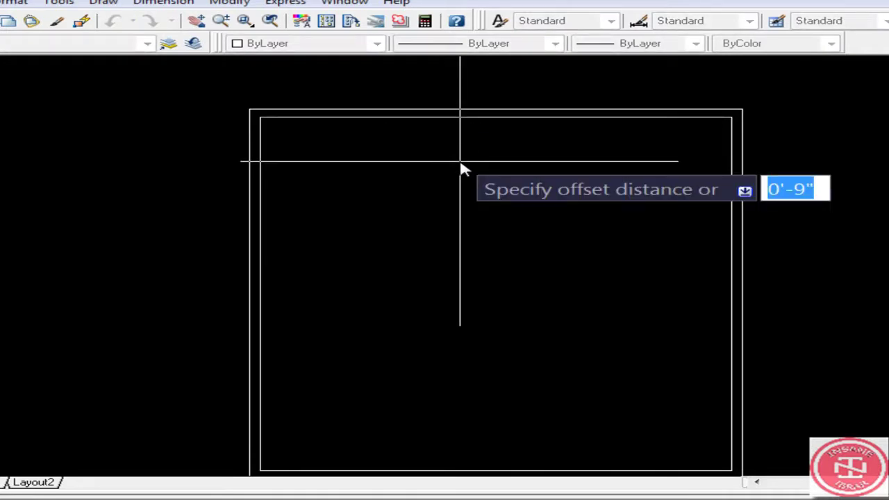
key(Return)
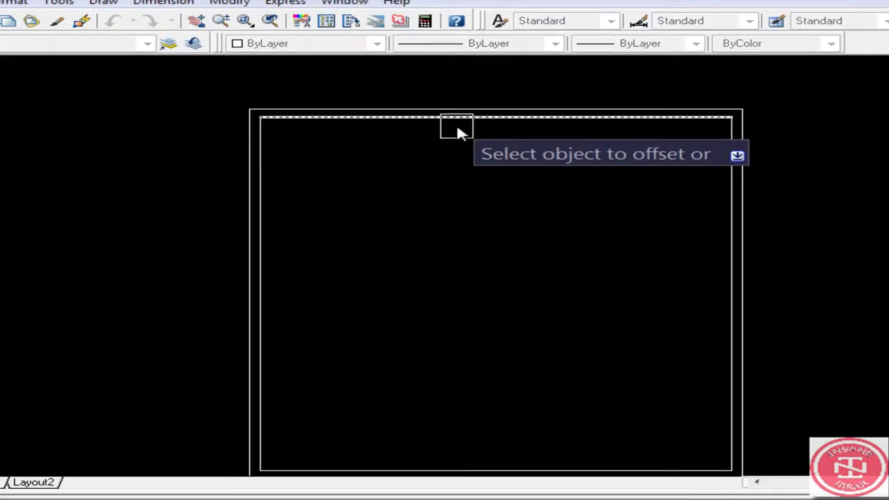
click(456, 120)
click(453, 195)
text(O)
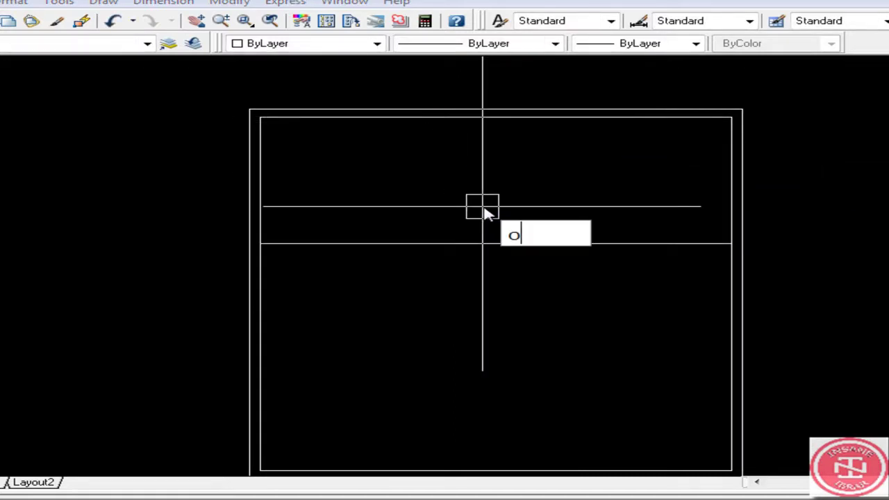
key(Return)
key(Return)
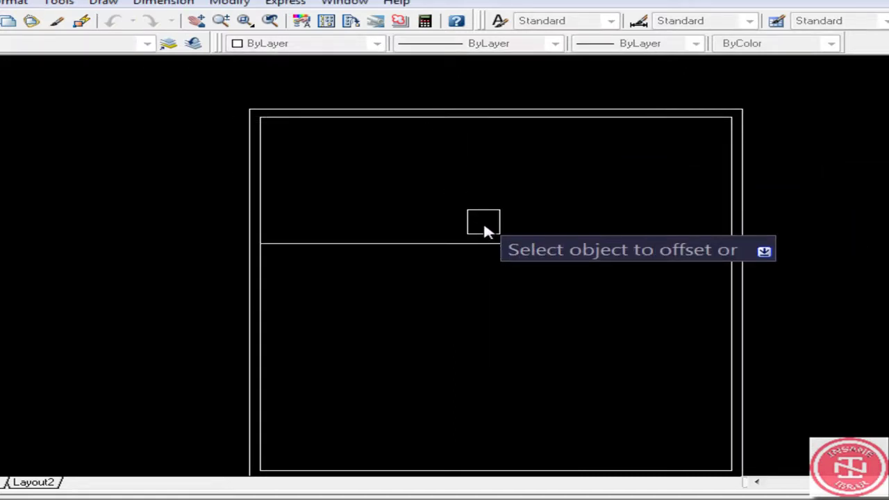
click(484, 243)
click(480, 292)
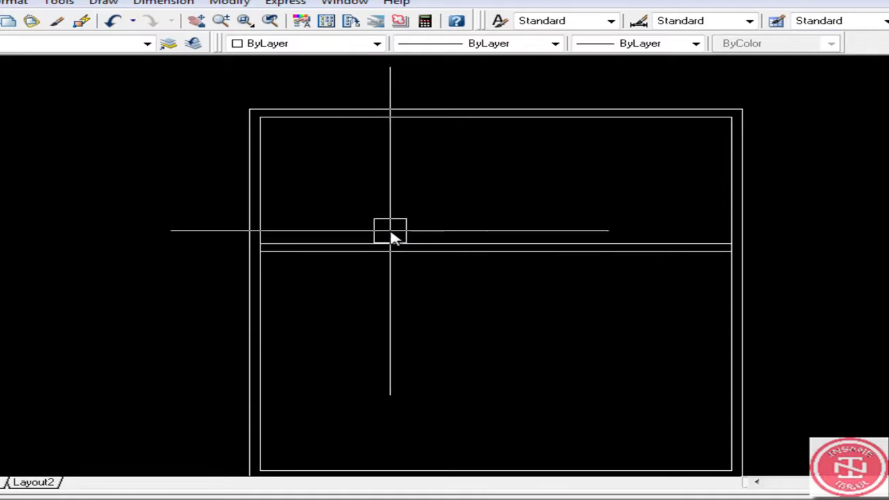
text(o)
Start another offset with a 13' distance.
key(Return)
text(13')
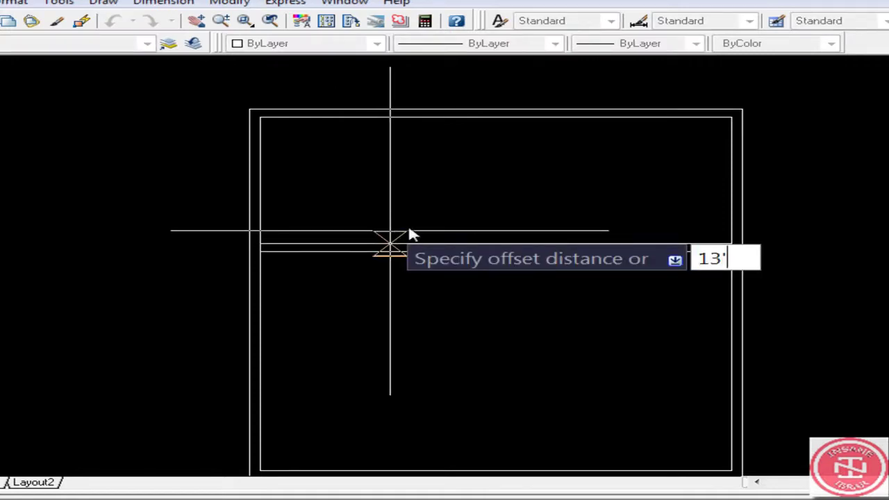
key(Return)
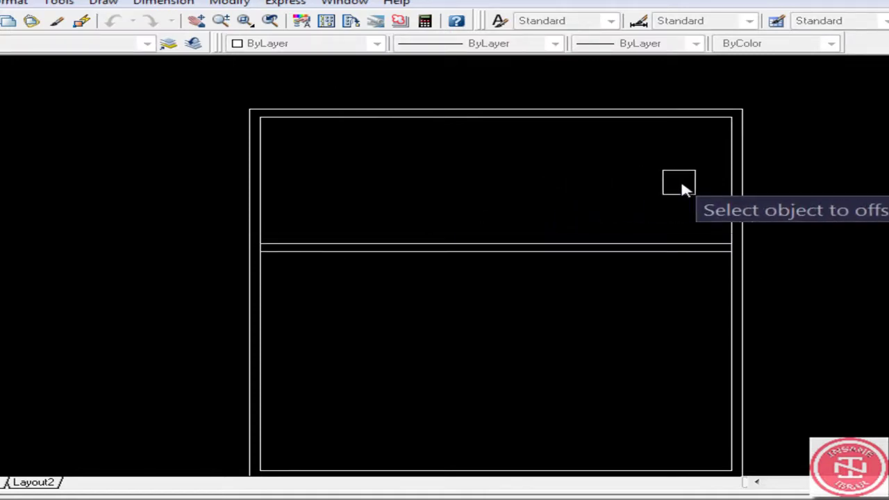
scroll(756, 180, up, 2)
Offset the right inner wall line 13' inward and copy another vertical wall line inside the plan.
click(776, 185)
scroll(740, 198, down, 1)
click(739, 198)
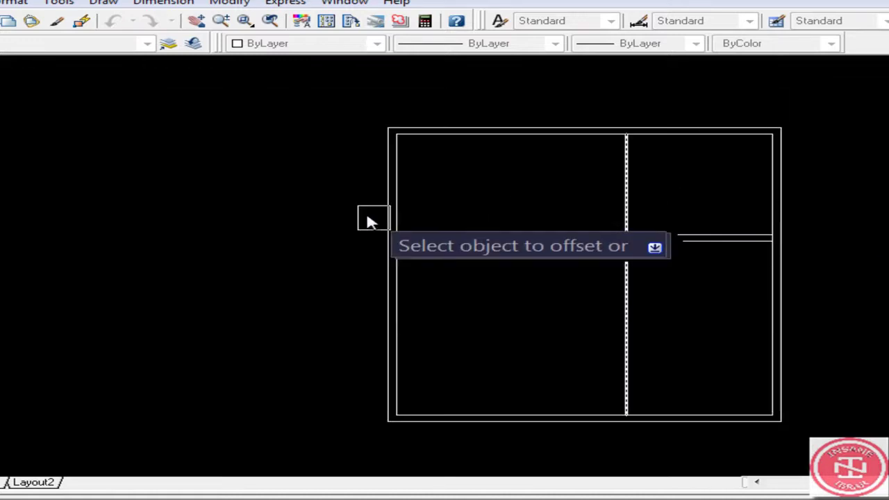
scroll(401, 195, up, 2)
click(400, 194)
click(572, 187)
Thicken both new vertical partitions with 9" offset copies.
key(Return)
middle_drag(612, 199, 317, 190)
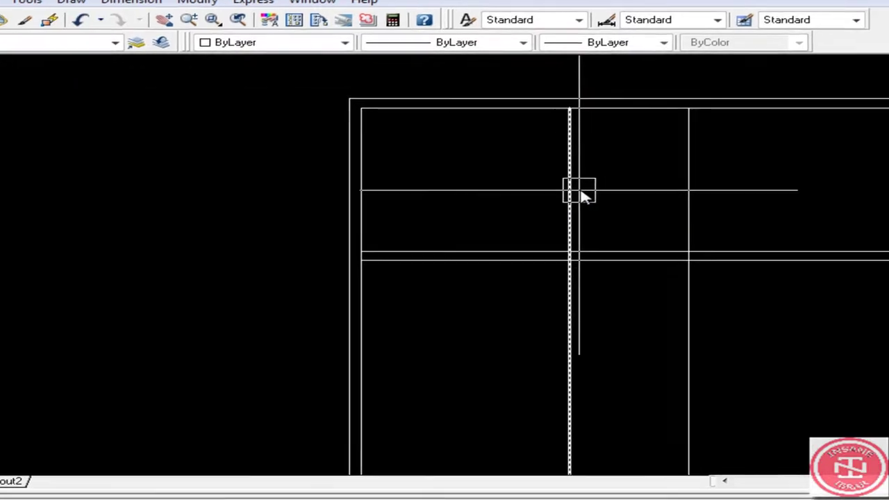
key(Return)
key(Return)
click(316, 189)
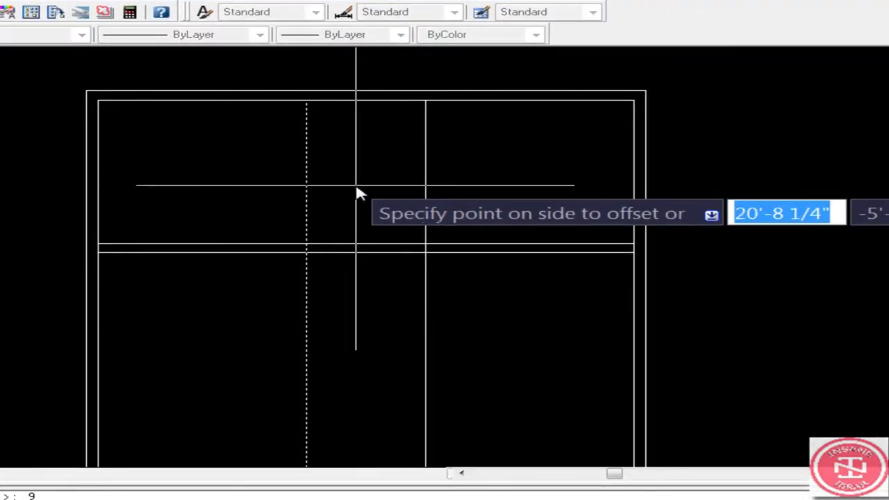
click(357, 192)
click(431, 185)
click(354, 192)
key(Return)
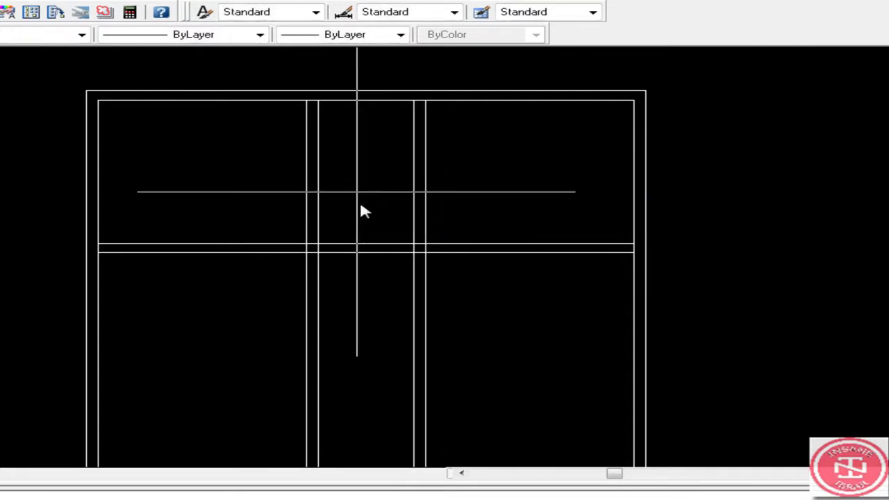
scroll(339, 240, up, 3)
key(Return)
Trim the vertical lines between the horizontal wall lines so the crossing is clean.
scroll(292, 264, up, 3)
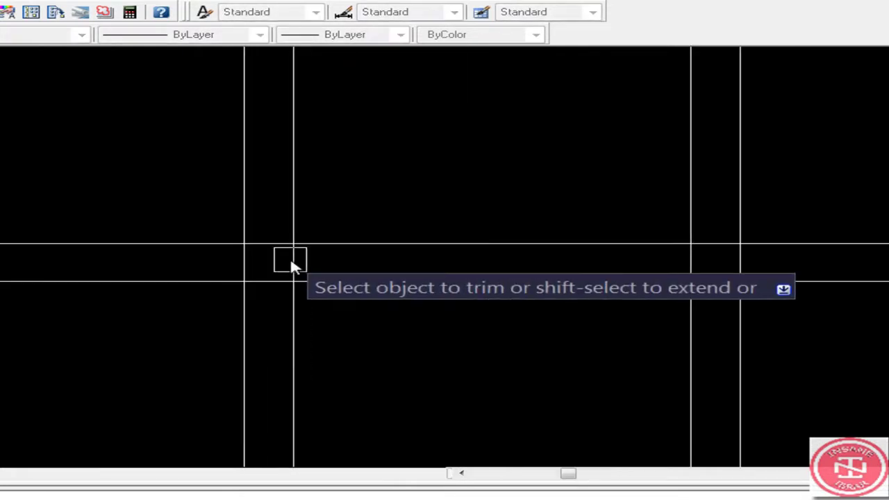
scroll(278, 259, down, 6)
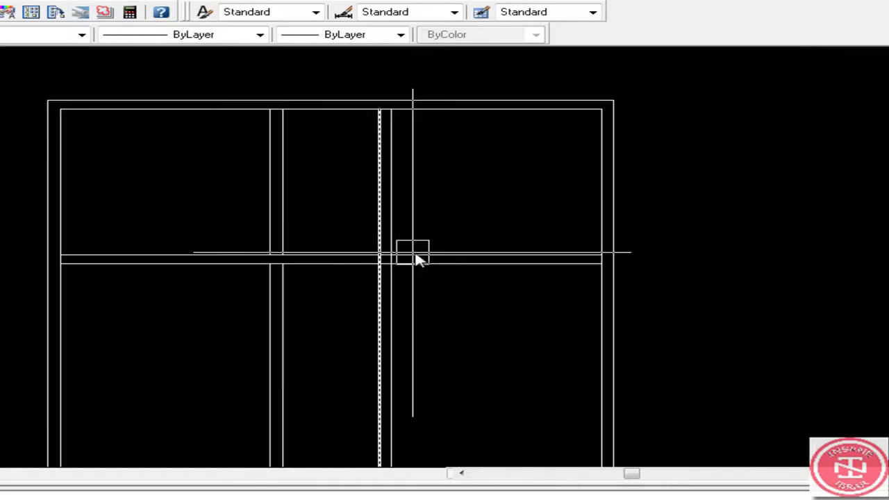
scroll(347, 268, up, 5)
click(254, 264)
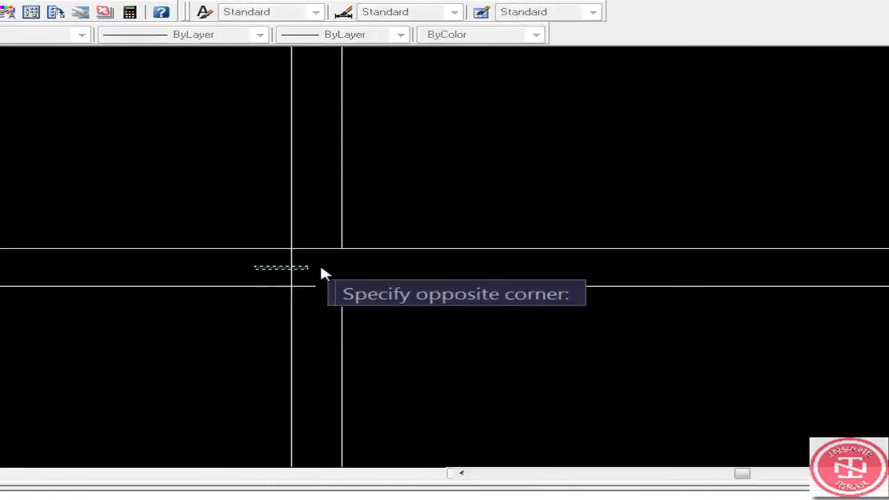
click(306, 268)
scroll(309, 273, down, 5)
scroll(302, 208, up, 3)
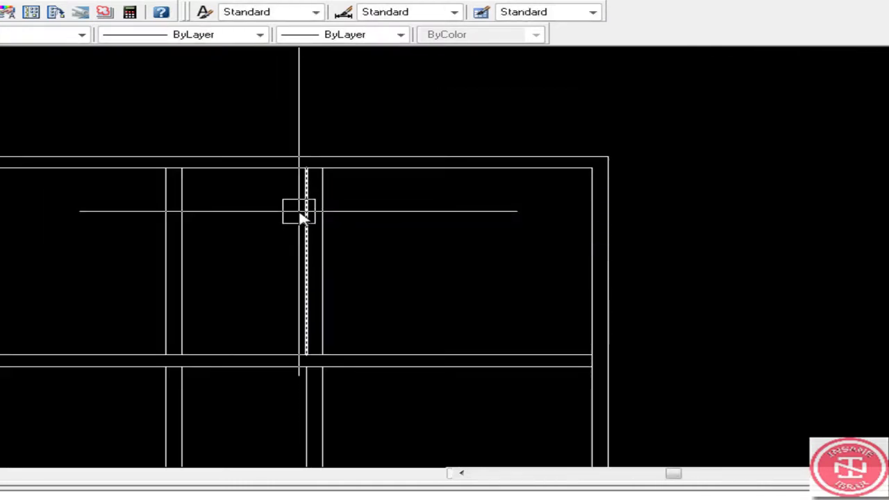
Draw a small notch outline with LINE, then undo it.
key(Escape)
text(l)
key(Return)
click(303, 258)
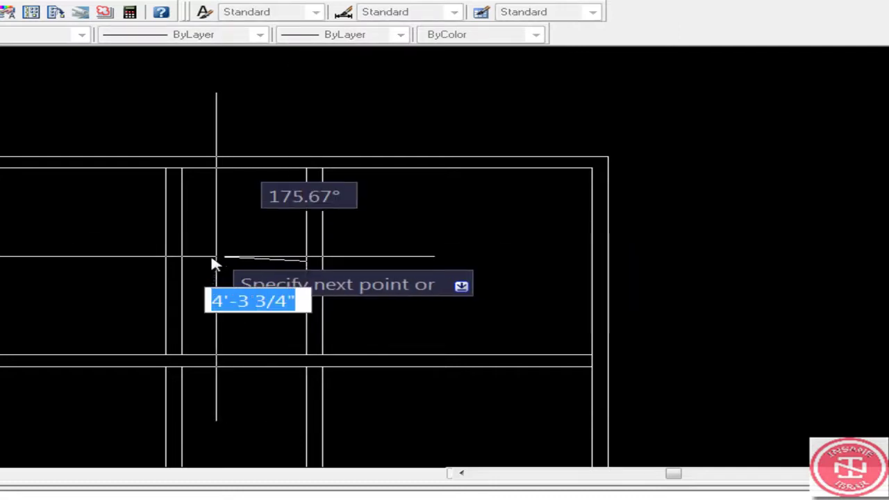
scroll(182, 266, down, 2)
scroll(177, 264, up, 3)
key(Return)
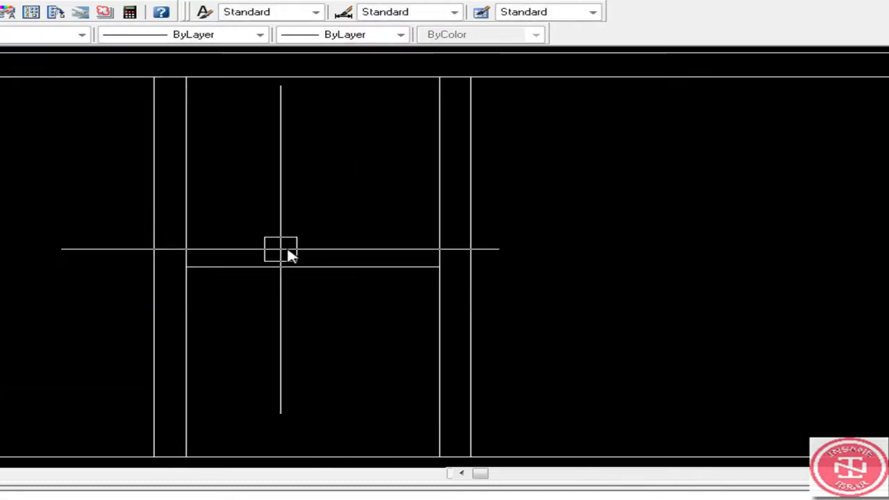
key(ctrl+z)
Offset the horizontal wall line 4.5 above and below, then delete the original middle line.
key(Return)
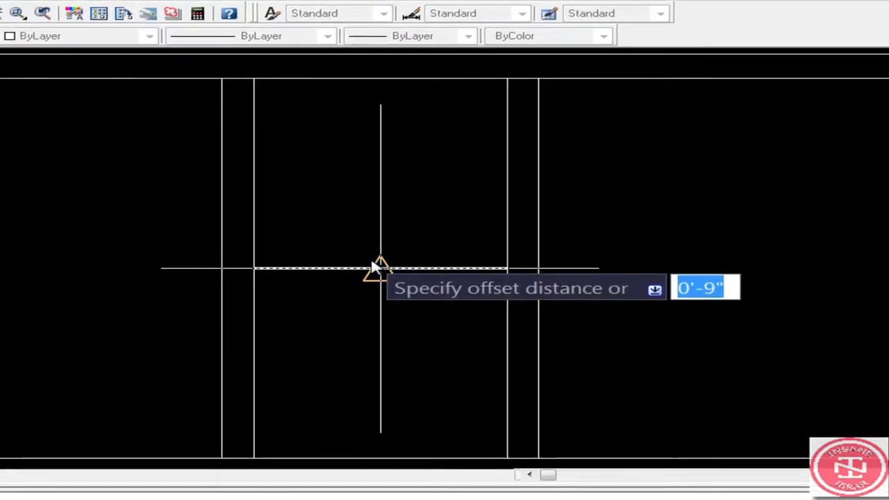
text(3)
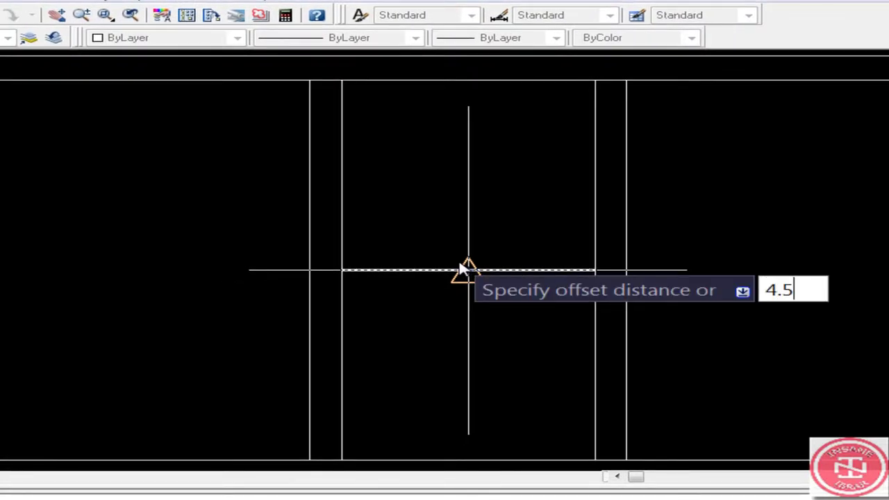
key(Return)
click(460, 268)
click(464, 259)
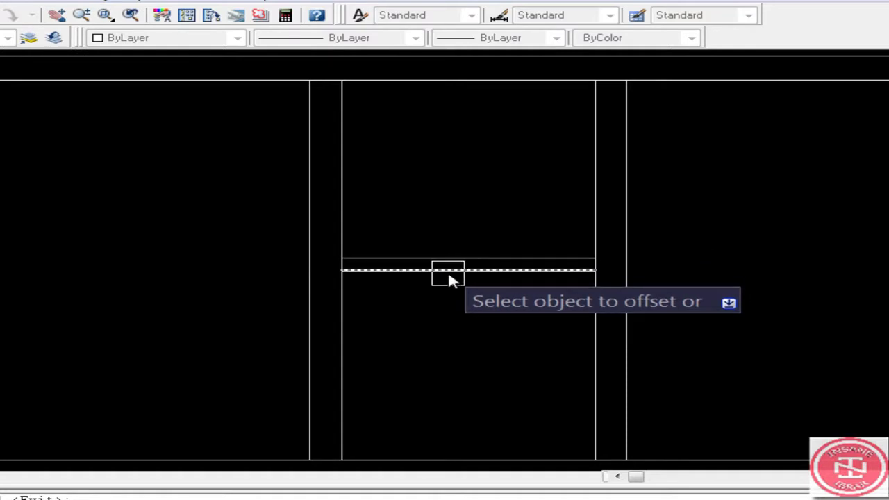
click(448, 276)
click(432, 331)
key(Escape)
scroll(435, 288, up, 2)
scroll(439, 271, up, 2)
click(439, 269)
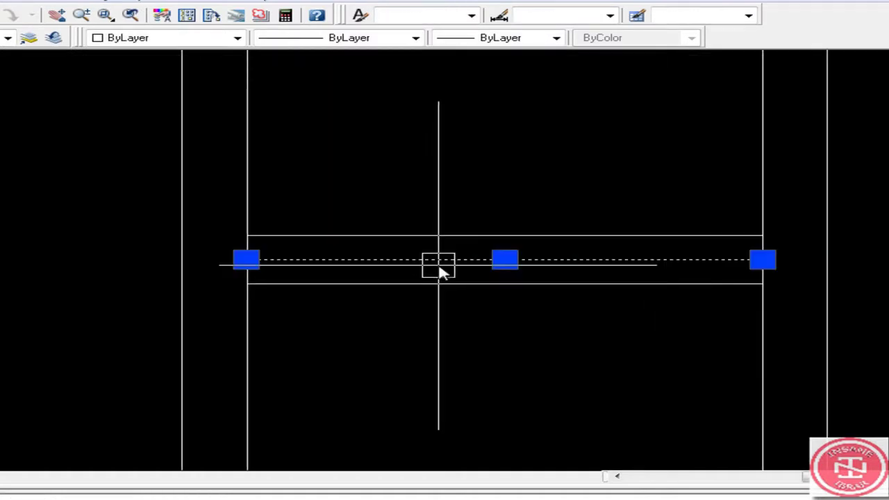
key(Delete)
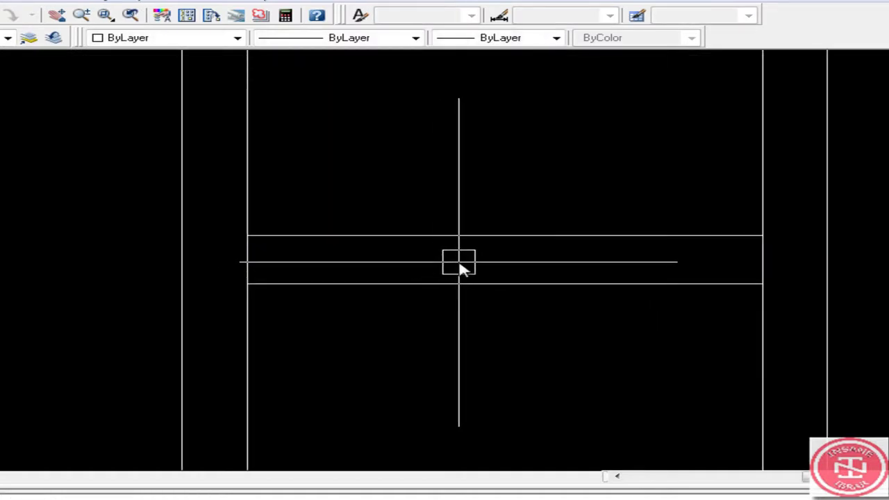
text(l)
Draw a vertical centre line at the wall midpoint and offset it 1' to each side.
key(Return)
click(505, 237)
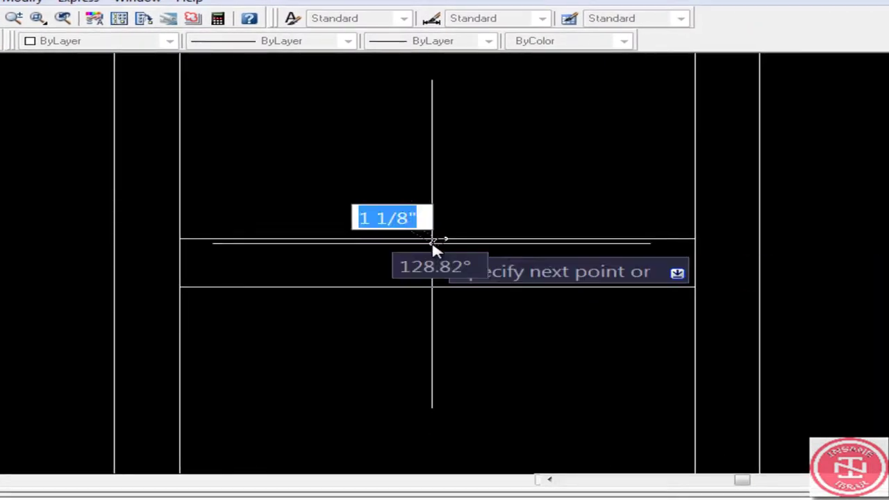
click(437, 287)
key(Return)
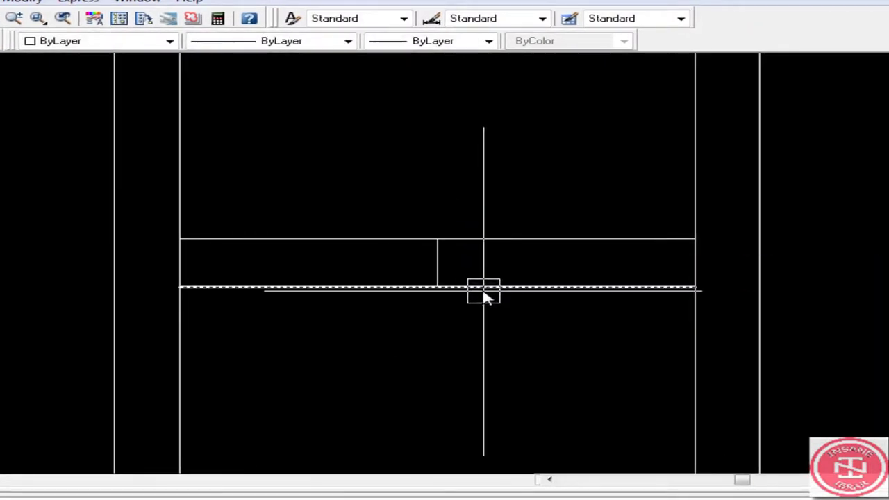
text(o)
key(Return)
text(1)
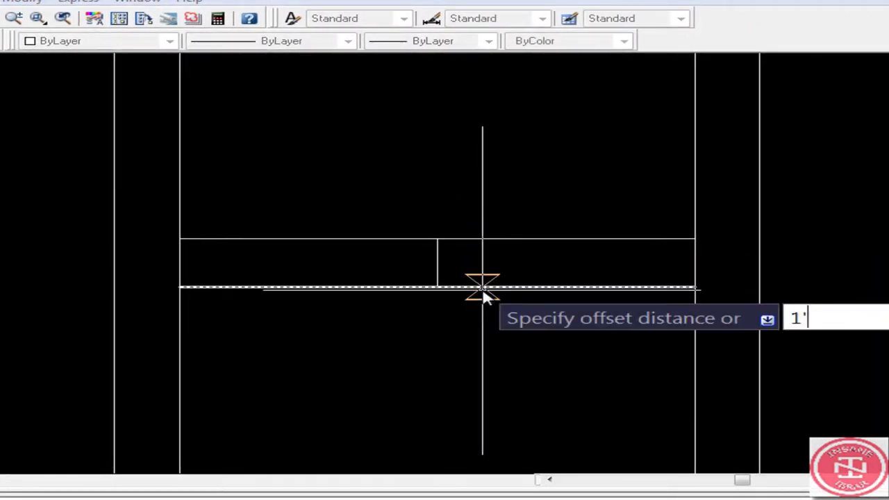
key(Return)
click(439, 264)
click(505, 264)
click(439, 262)
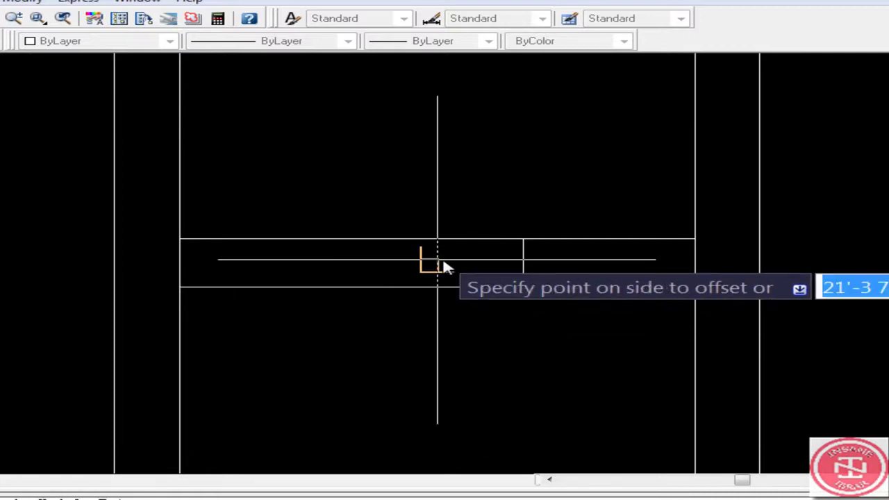
click(421, 272)
Trim the wall segments between the jamb lines to open the doorway.
scroll(462, 257, down, 1)
text(tr)
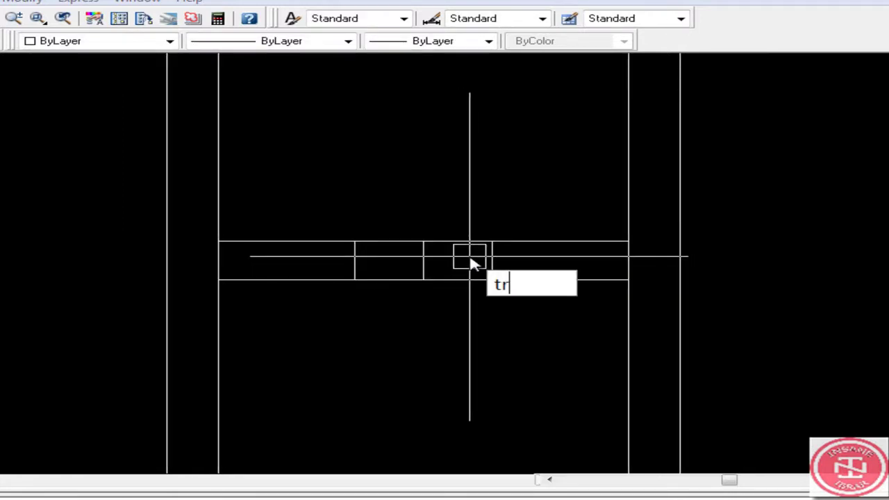
key(Return)
key(Return)
click(389, 298)
click(421, 242)
scroll(400, 237, up, 1)
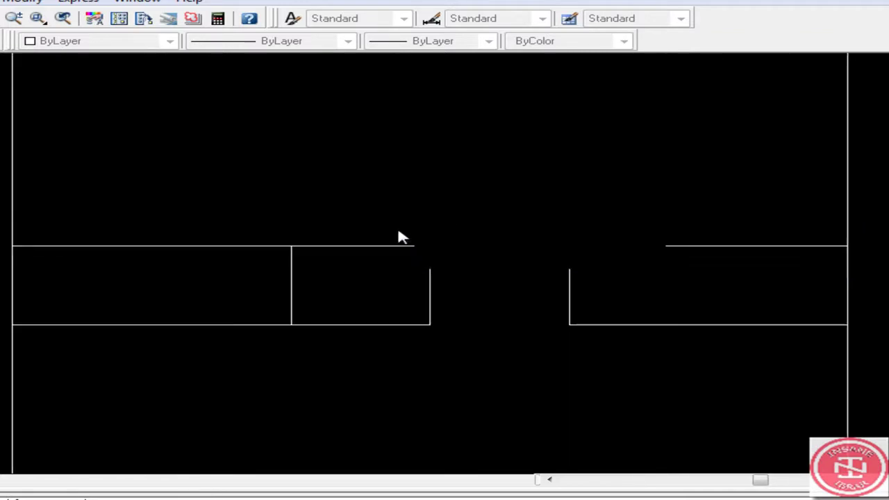
click(348, 245)
key(Escape)
click(417, 288)
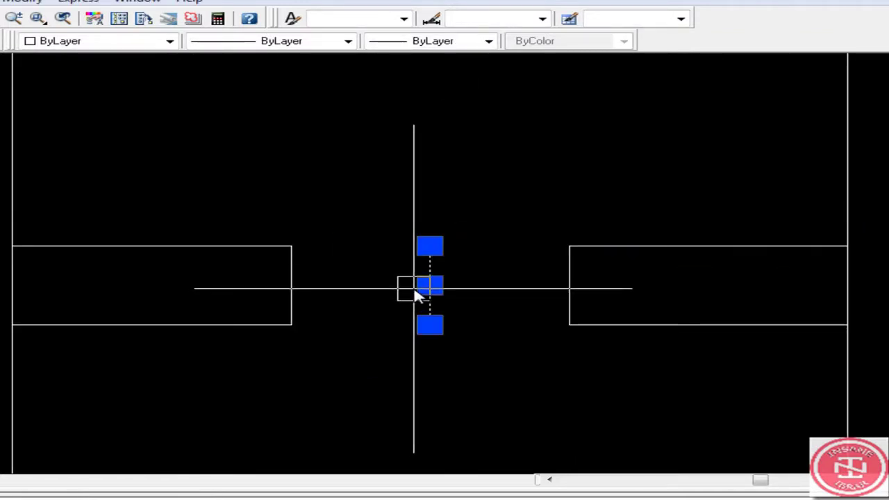
Delete the leftover centre line and both vertical jamb lines.
key(Delete)
scroll(453, 287, up, 1)
click(690, 272)
click(321, 292)
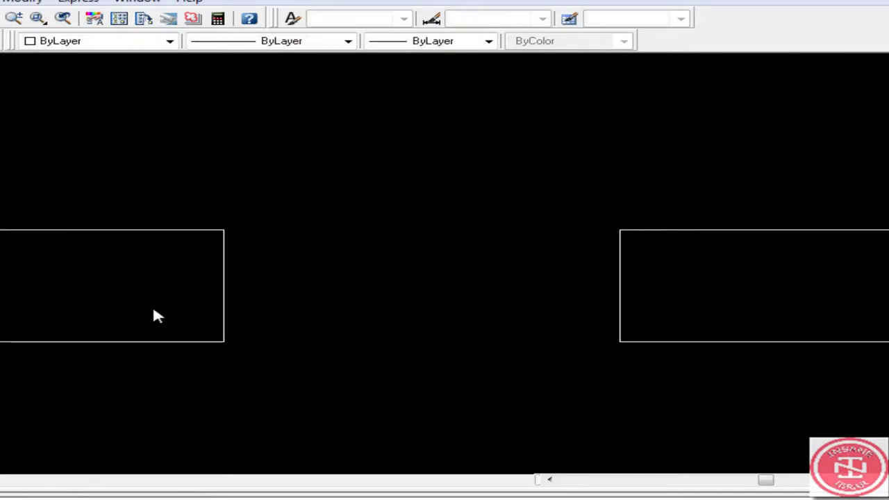
click(156, 316)
key(Delete)
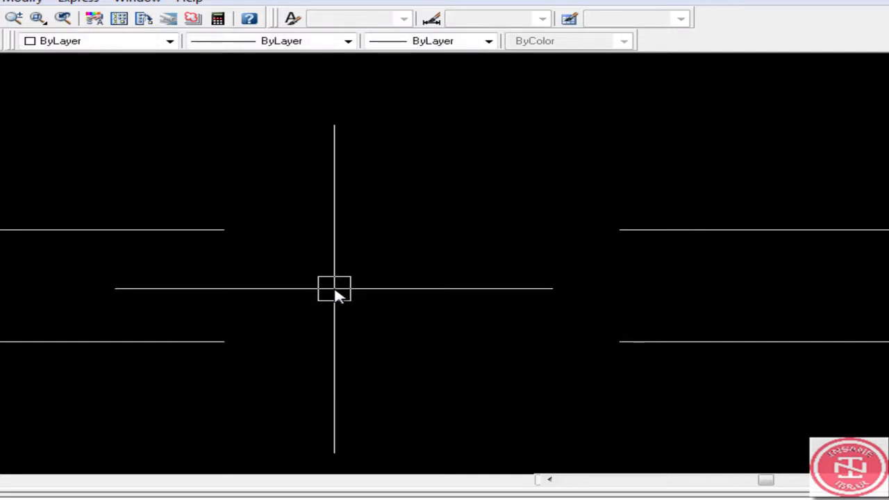
text(l)
Draw lines closing off the left and right wall ends.
key(Return)
click(223, 231)
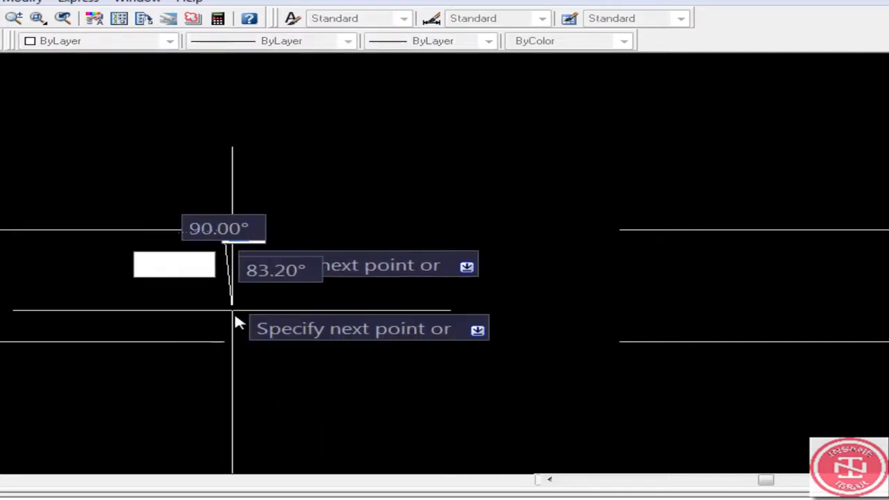
key(Return)
key(Return)
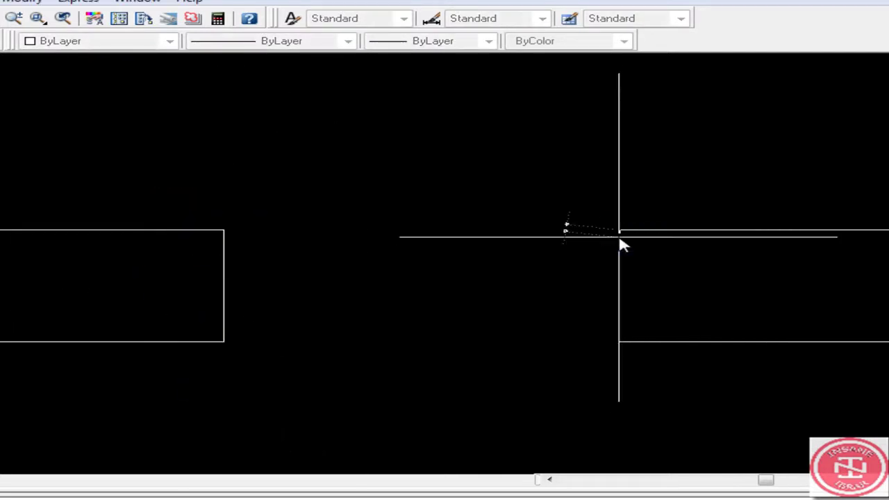
click(620, 230)
click(627, 352)
key(Return)
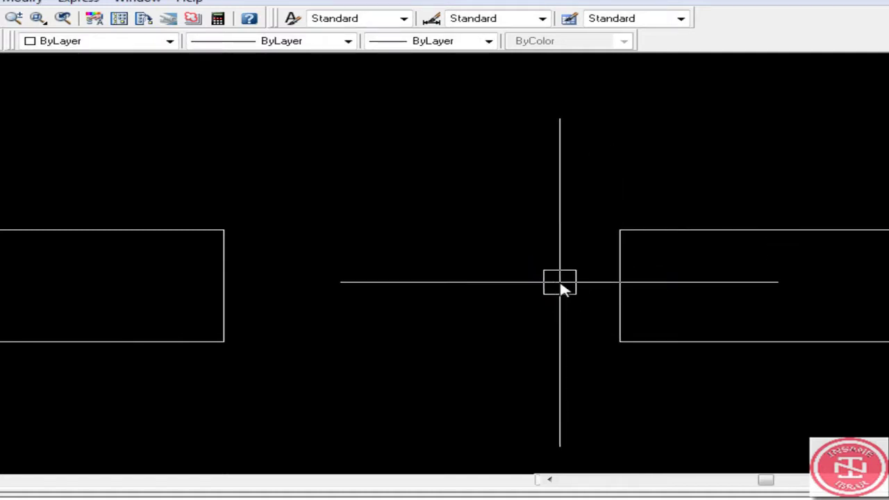
Draw a line across the opening and offset a parallel copy below it.
key(Return)
click(619, 230)
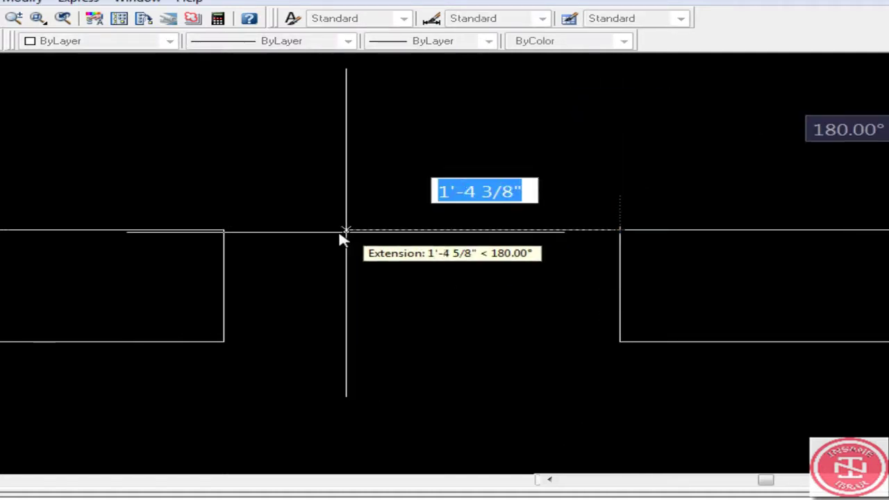
click(238, 234)
key(Return)
key(o)
key(Return)
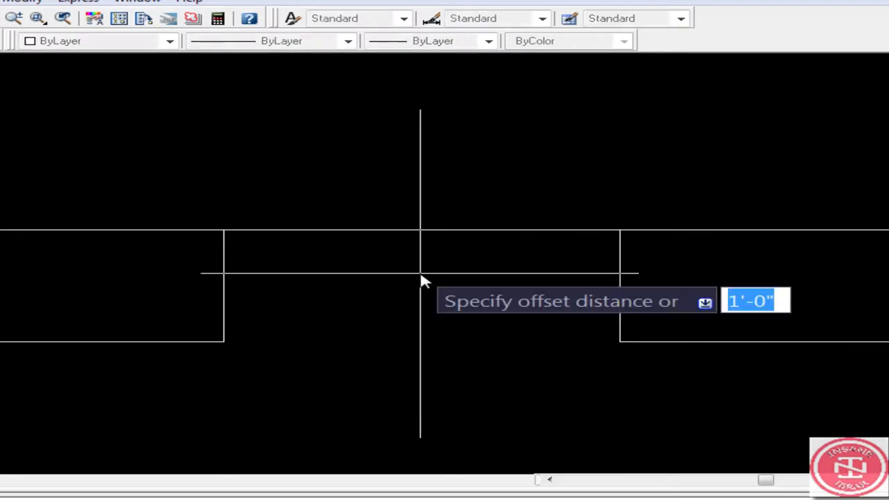
key(Return)
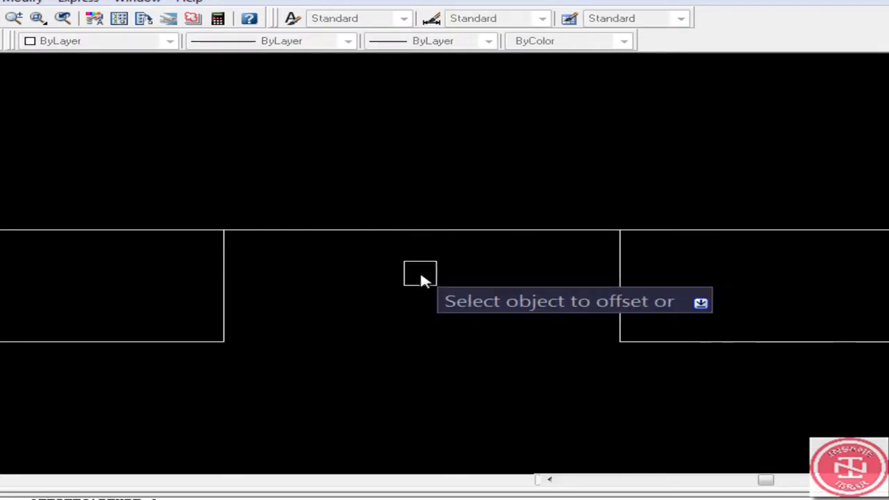
click(418, 270)
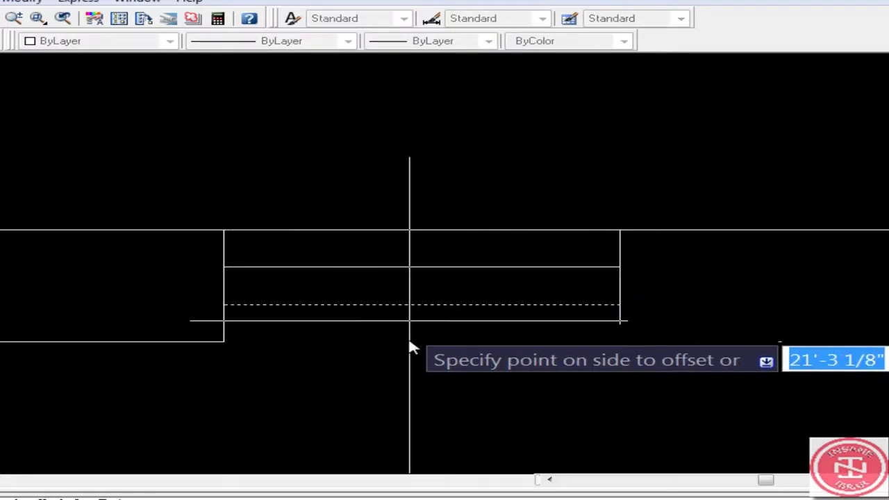
click(413, 349)
key(Return)
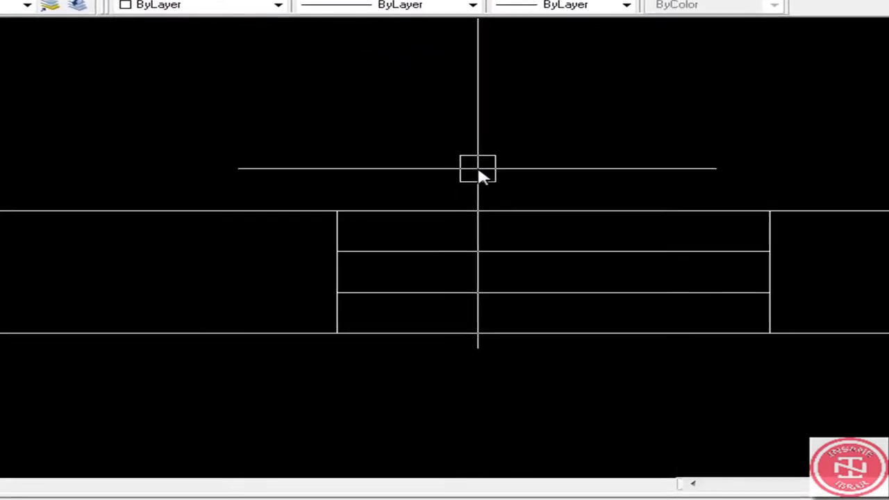
text(la)
In Layer Properties, add layer 'vant' with colour index 170 blue and make it current.
key(Return)
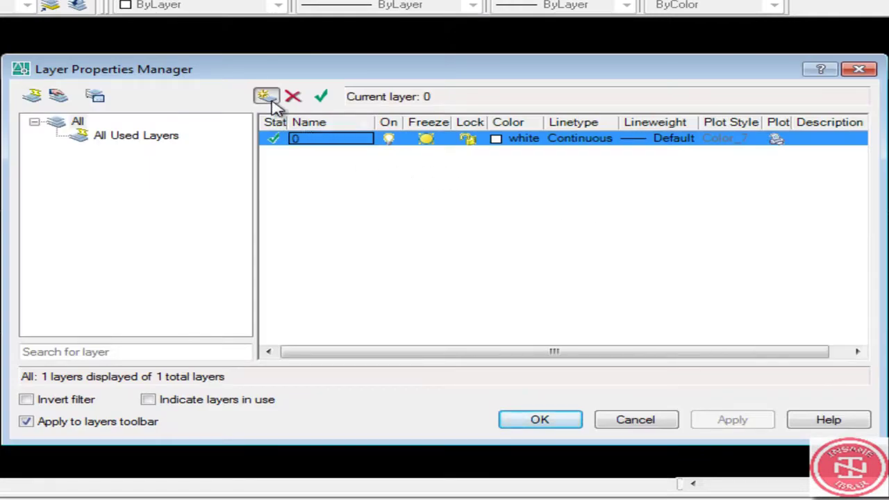
click(271, 101)
text(vant)
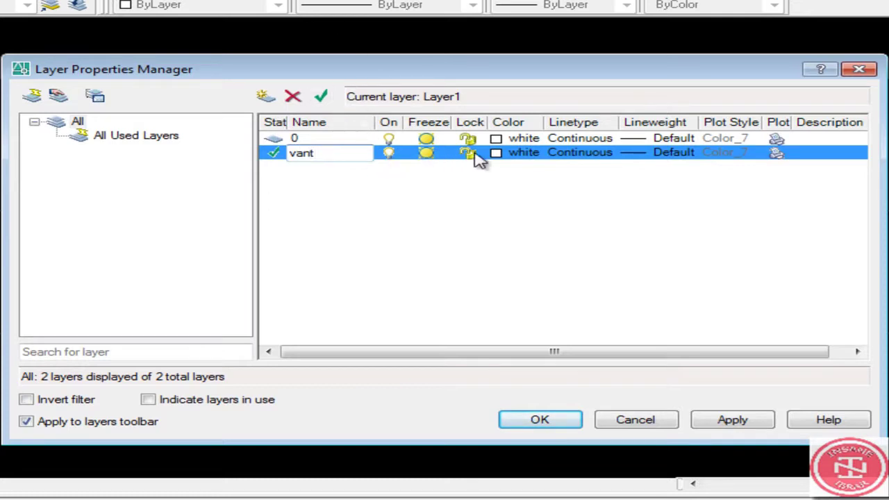
click(504, 153)
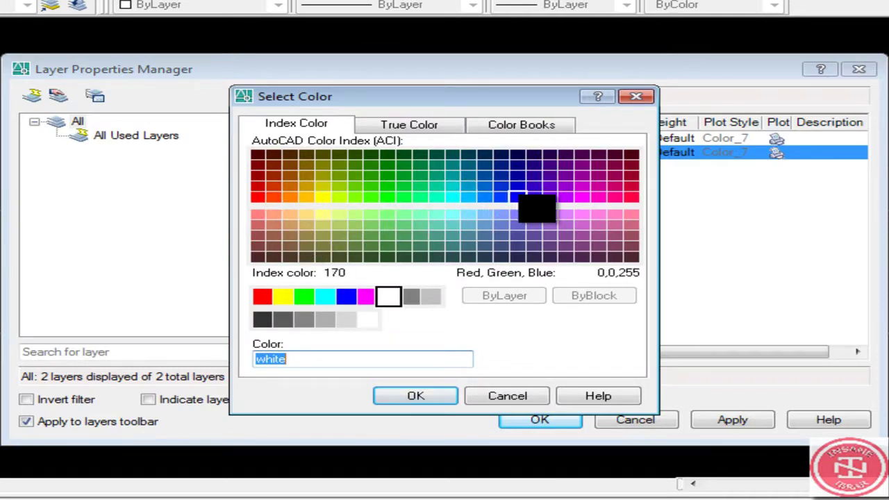
click(518, 198)
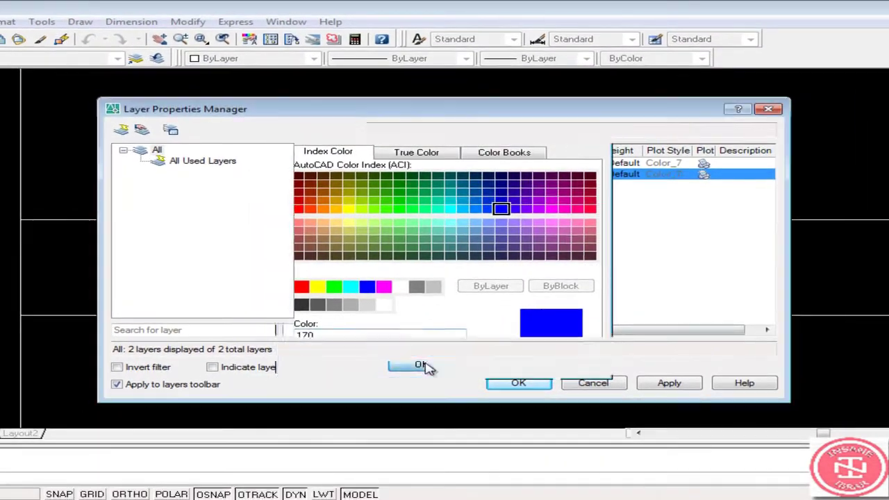
click(415, 396)
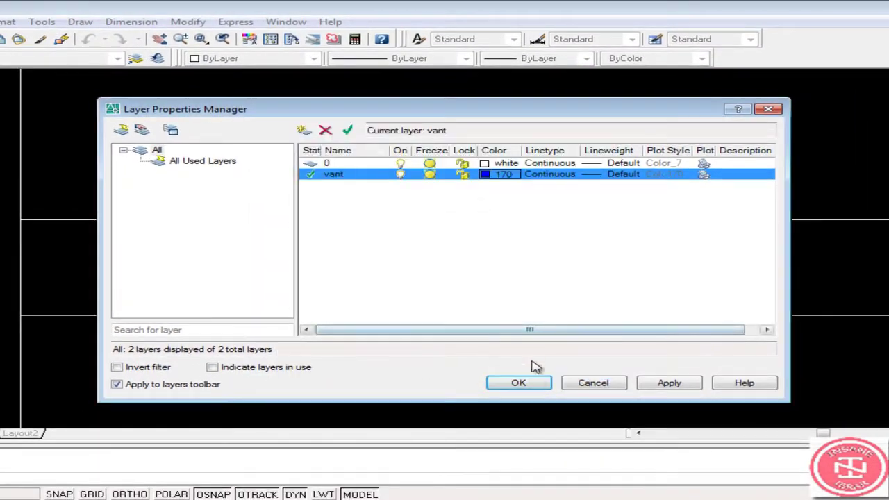
Accept the layer settings and move the crossing-selected opening lines onto the blue vant layer.
click(539, 383)
click(778, 254)
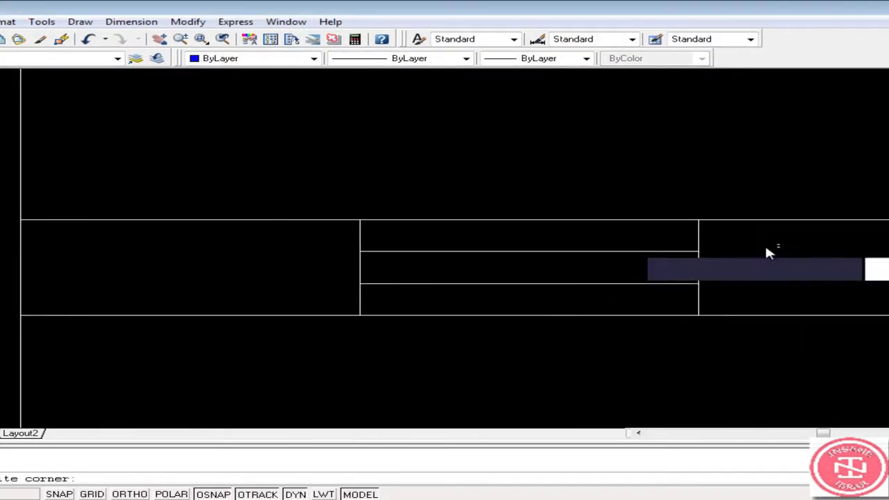
click(293, 270)
click(550, 160)
click(441, 354)
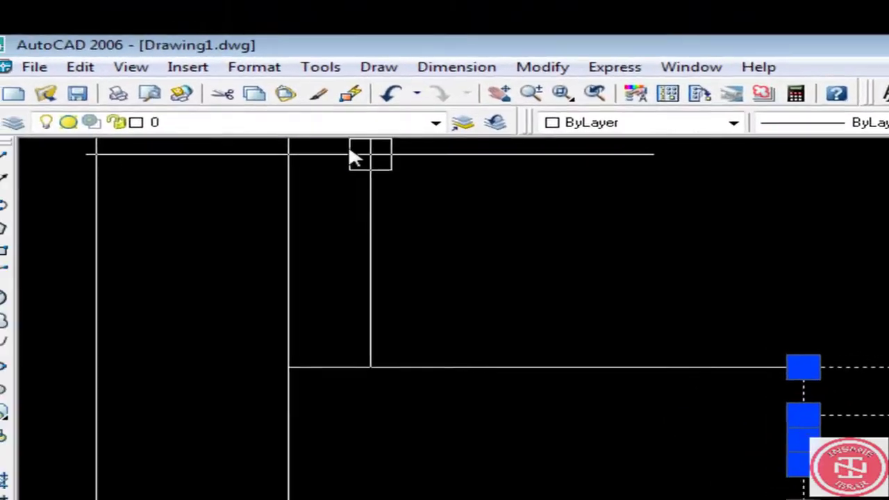
click(356, 132)
click(357, 169)
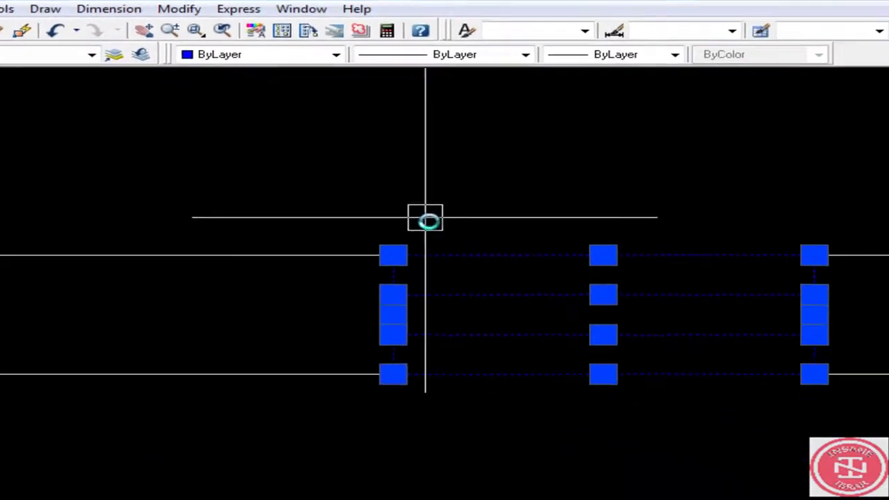
scroll(370, 270, down, 2)
scroll(516, 332, up, 1)
scroll(520, 310, down, 2)
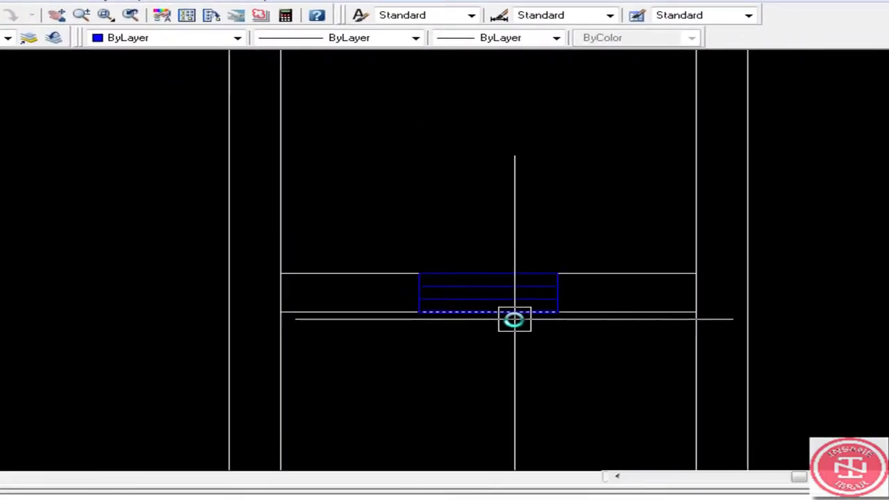
scroll(514, 317, down, 2)
scroll(529, 283, up, 2)
scroll(514, 193, up, 1)
scroll(514, 193, up, 1)
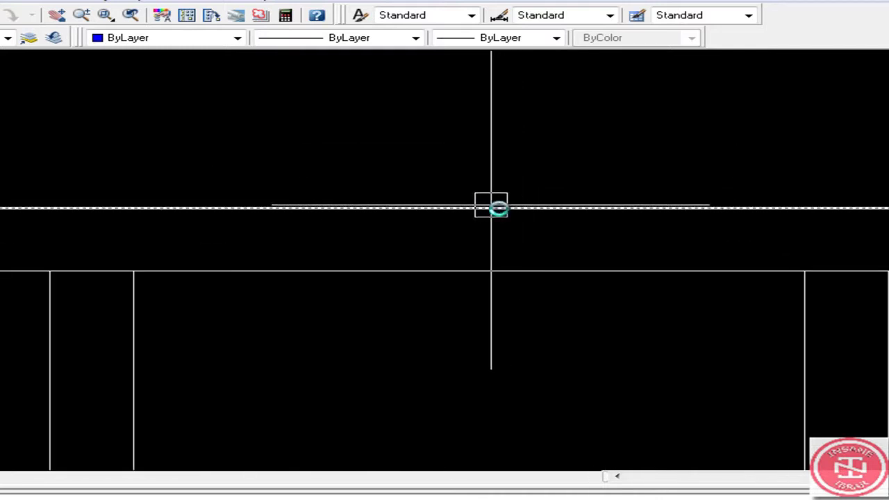
scroll(444, 255, down, 3)
scroll(440, 252, down, 2)
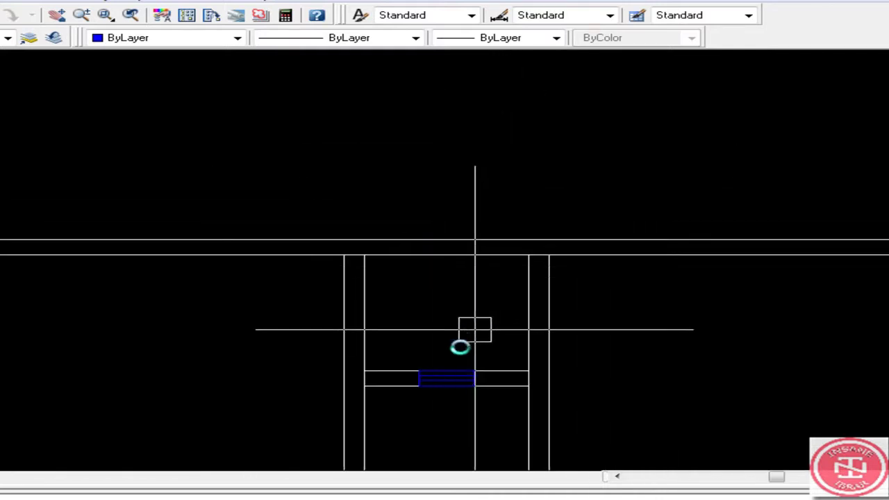
scroll(460, 347, up, 3)
Draw a vertical line from the blue rectangle's corner up past the upper wall.
key(Return)
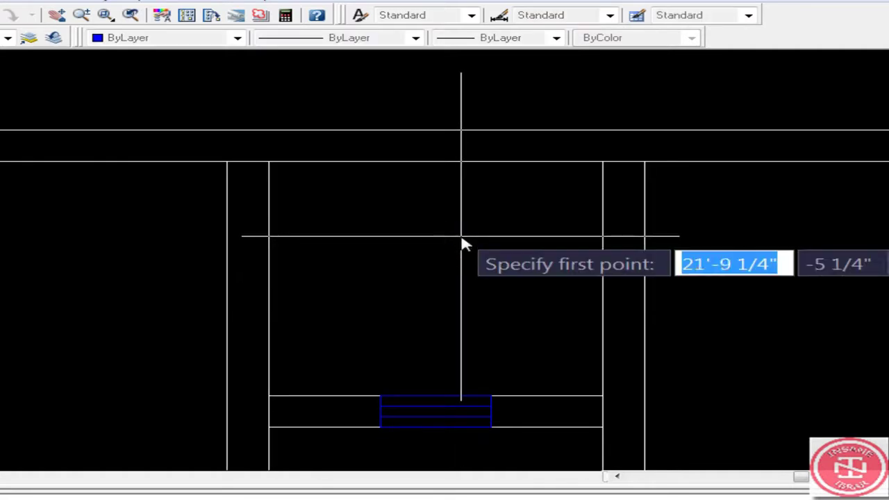
click(491, 396)
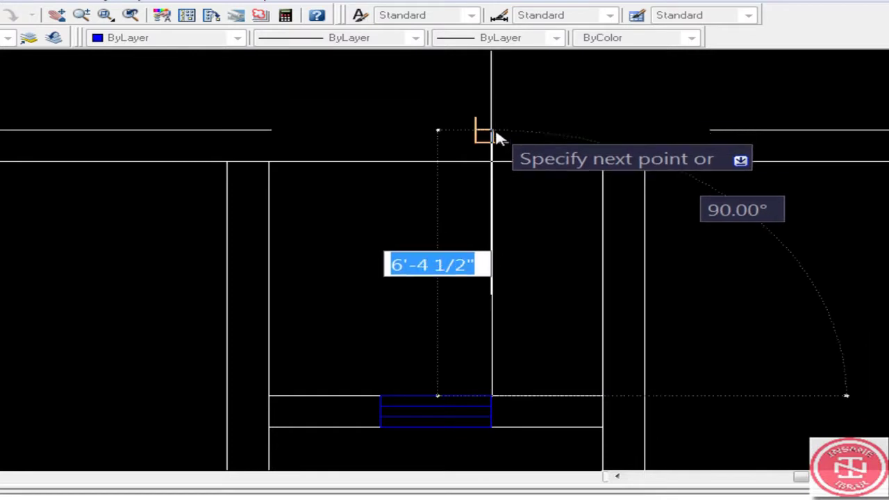
click(491, 99)
key(Return)
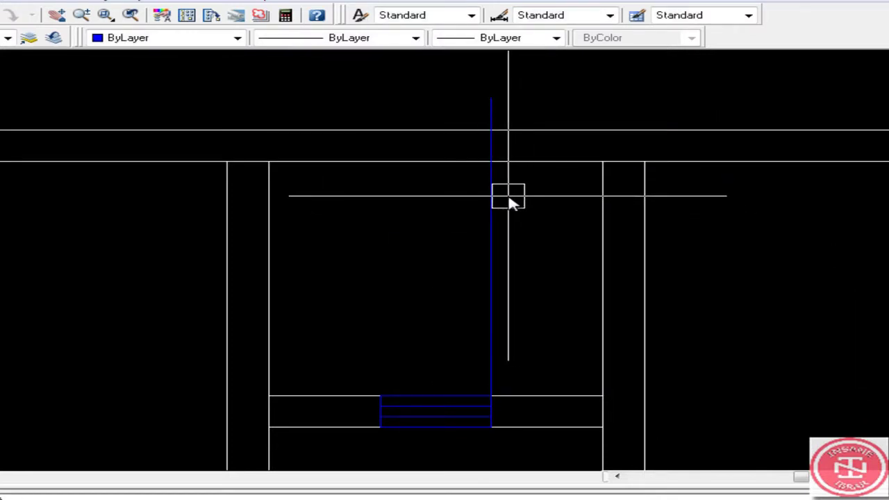
text(O)
Offset that line 2' to the left and begin trimming the parts below the upper wall.
key(Return)
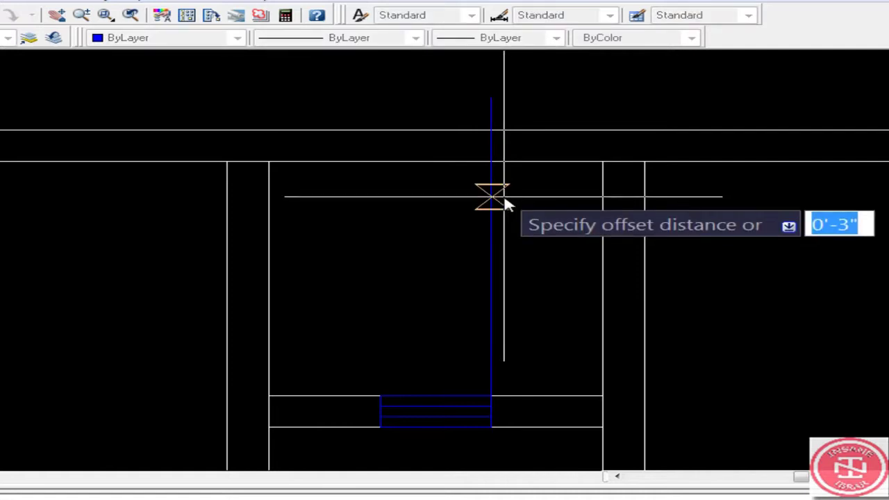
text(2)
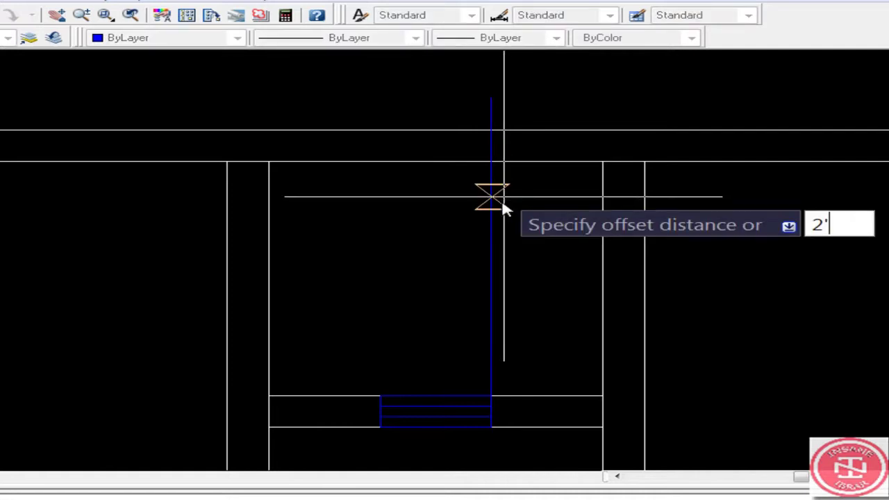
key(Return)
click(491, 198)
click(377, 228)
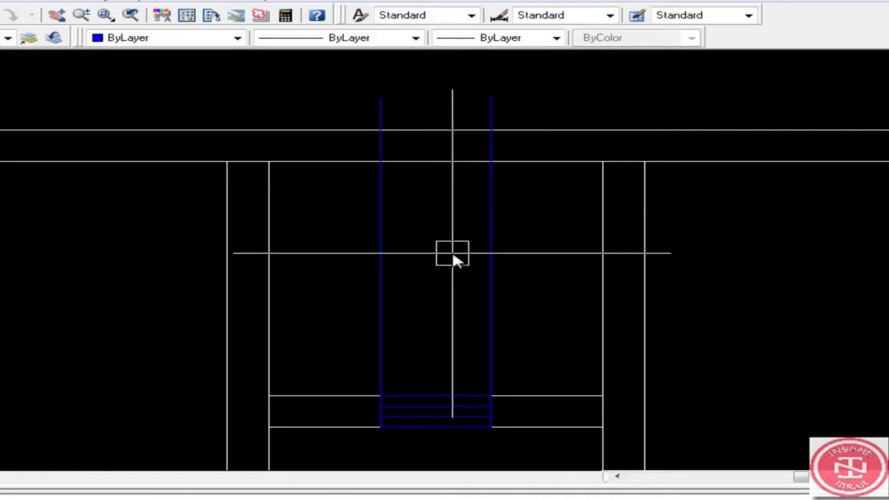
text(tr)
key(Return)
key(Return)
click(542, 219)
Trim the blue lines back to the upper wall and cut the wall lines between them.
click(356, 314)
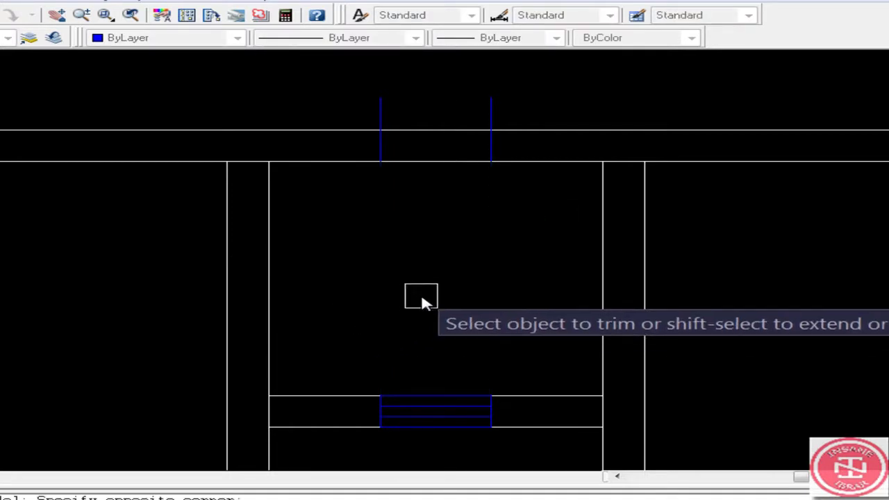
key(Escape)
text(tr)
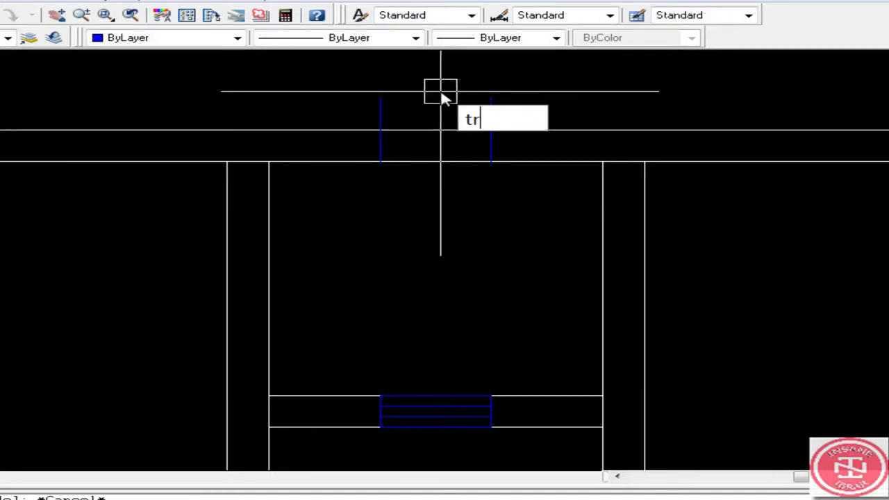
key(Return)
key(Return)
click(444, 97)
click(426, 202)
key(Escape)
Trim away the remaining wall pieces inside the gap.
scroll(434, 160, up, 3)
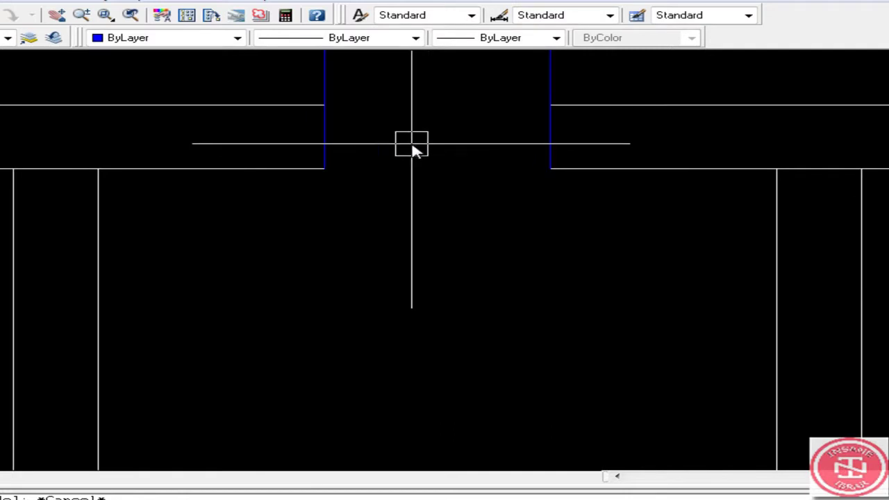
scroll(412, 143, down, 4)
key(Return)
click(500, 83)
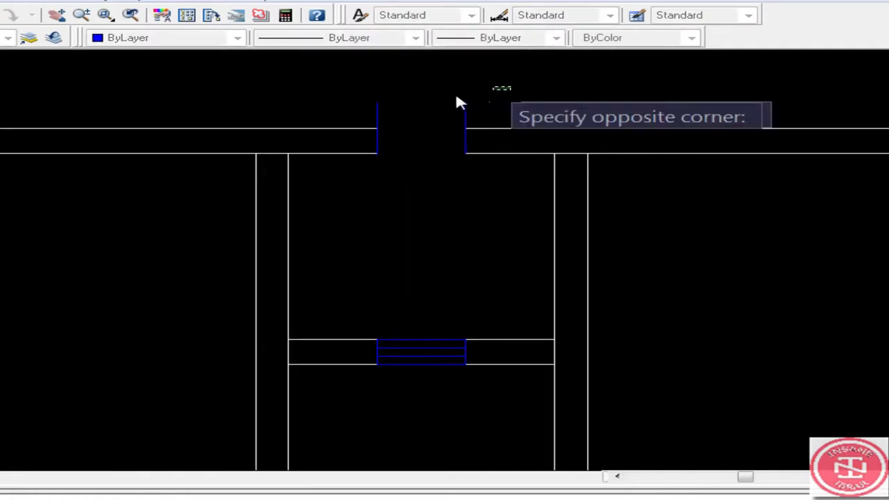
click(424, 104)
key(Return)
key(Escape)
scroll(426, 111, up, 2)
scroll(421, 105, up, 2)
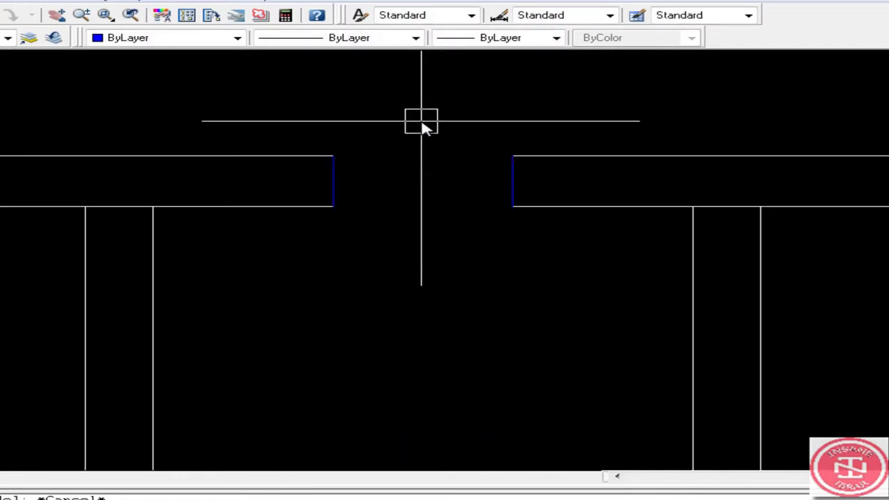
Draw a blue line across the top edge of the opening to close the gap.
key(l)
key(Return)
click(512, 156)
click(333, 156)
key(Return)
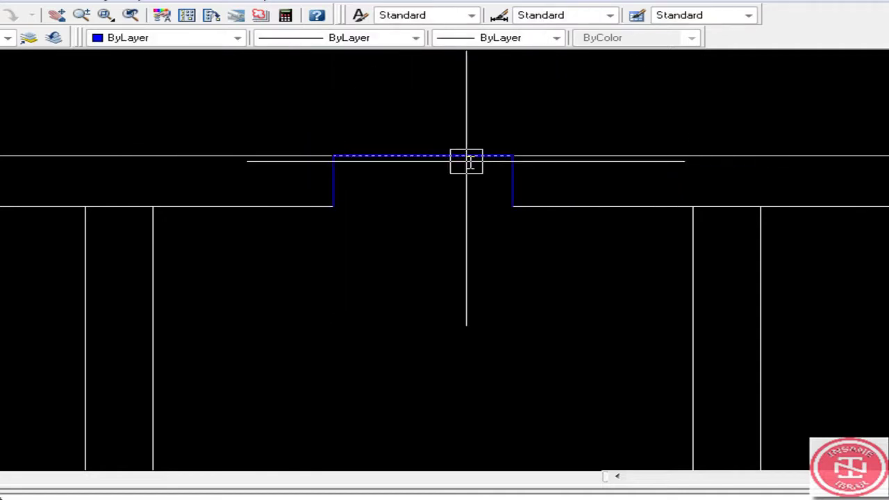
text(o)
key(Return)
key(Return)
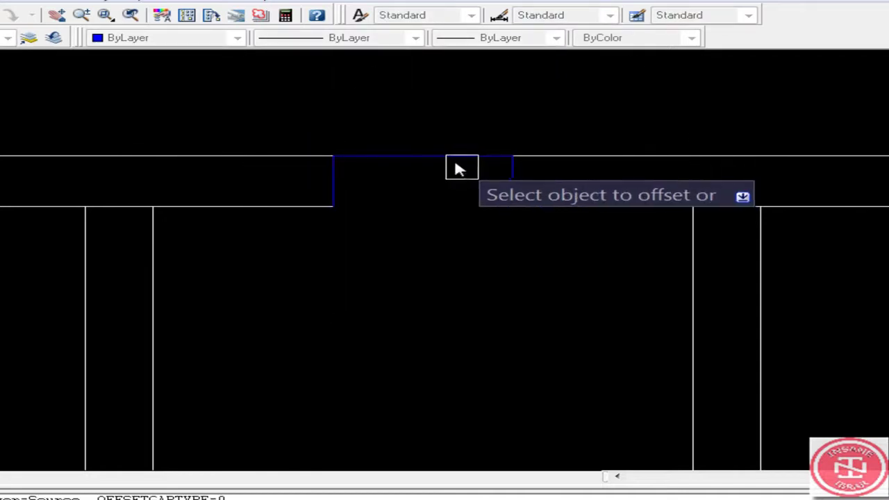
Offset the closing line to add another parallel blue line inside the upper opening, then zoom out.
click(453, 195)
key(Escape)
scroll(417, 209, down, 2)
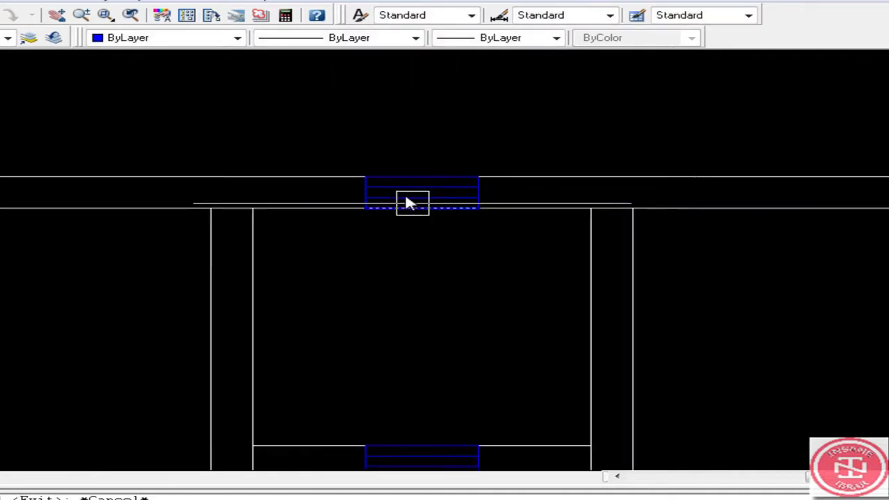
scroll(458, 282, down, 1)
scroll(459, 281, up, 1)
scroll(424, 231, down, 2)
scroll(422, 243, down, 2)
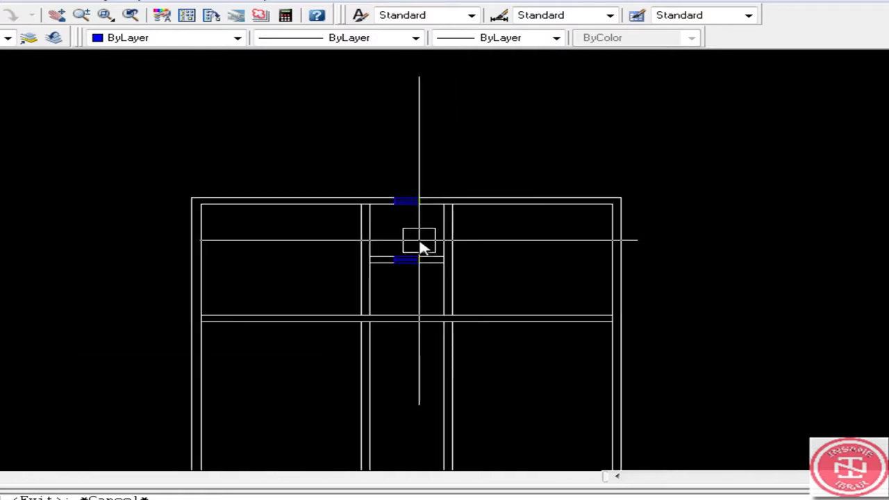
scroll(416, 248, down, 2)
scroll(464, 292, up, 3)
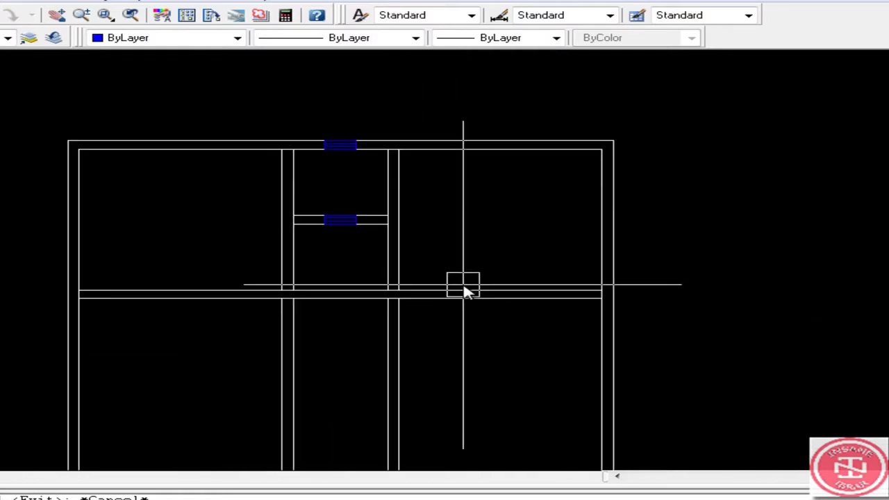
scroll(469, 295, up, 4)
scroll(226, 328, down, 4)
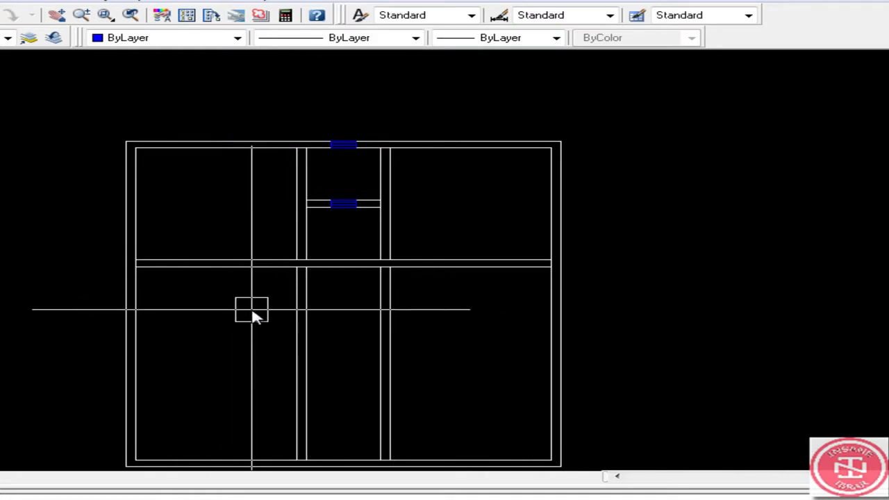
text(O)
Make 8' parallel copies of a vertical wall line.
key(Return)
text(8')
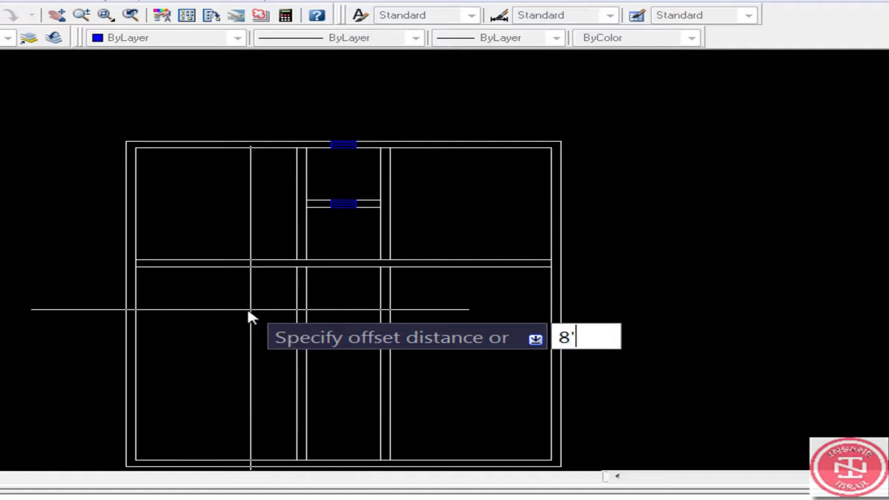
key(Return)
click(218, 334)
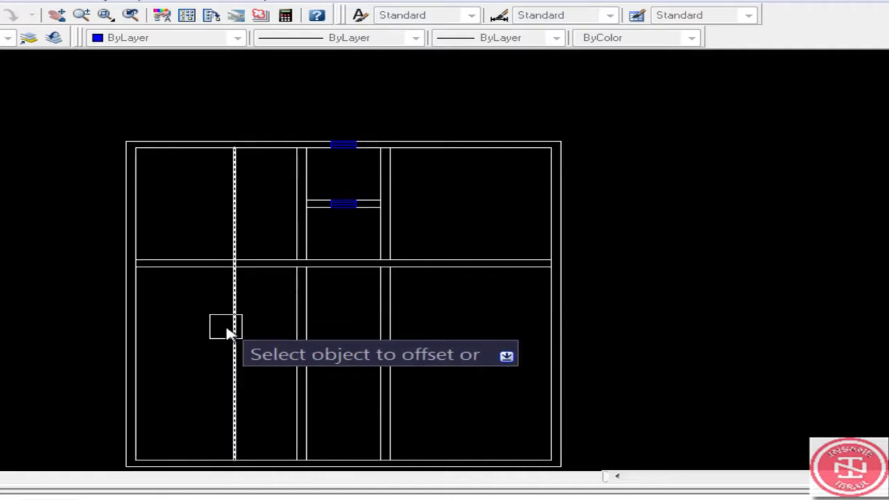
text(9)
click(229, 333)
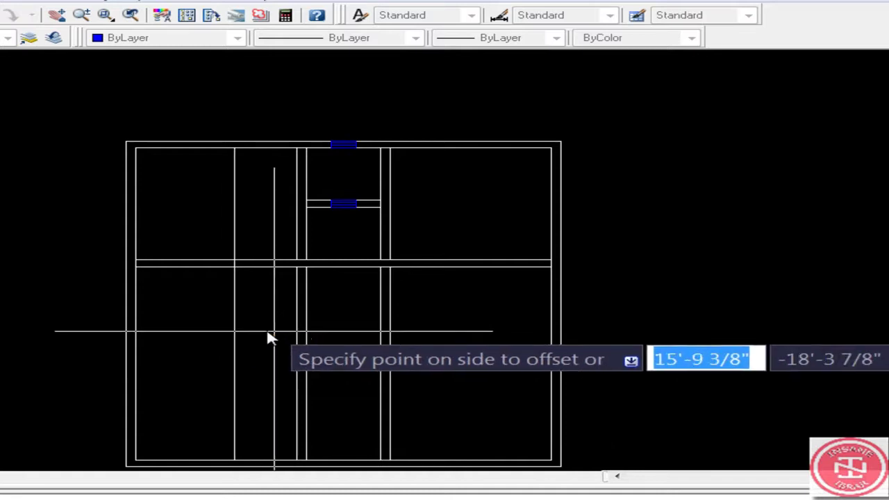
click(230, 334)
key(Return)
key(Return)
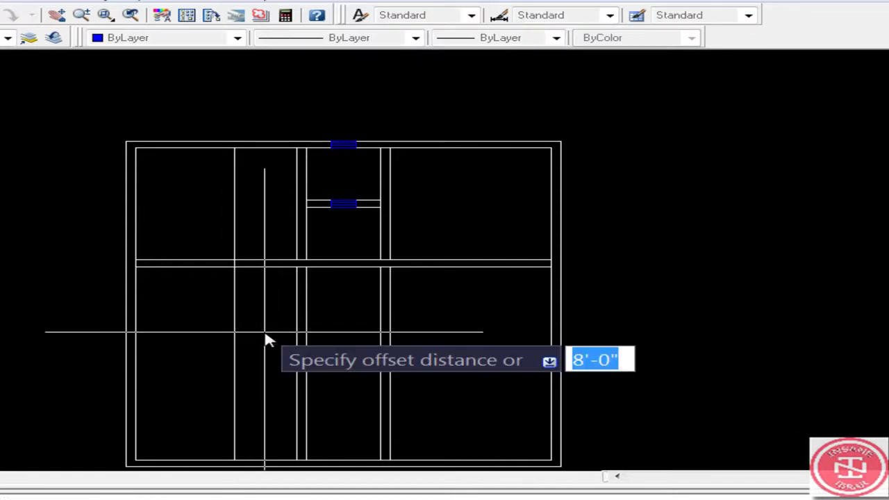
key(Return)
click(234, 332)
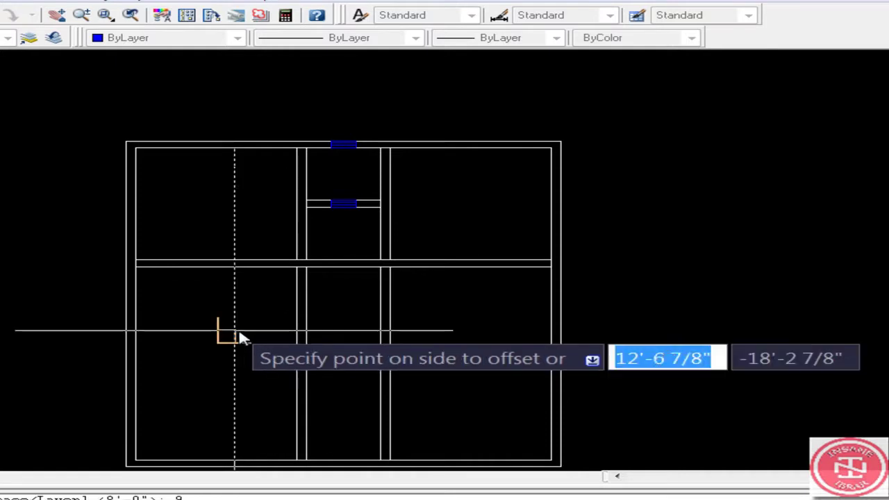
click(270, 327)
scroll(230, 278, up, 2)
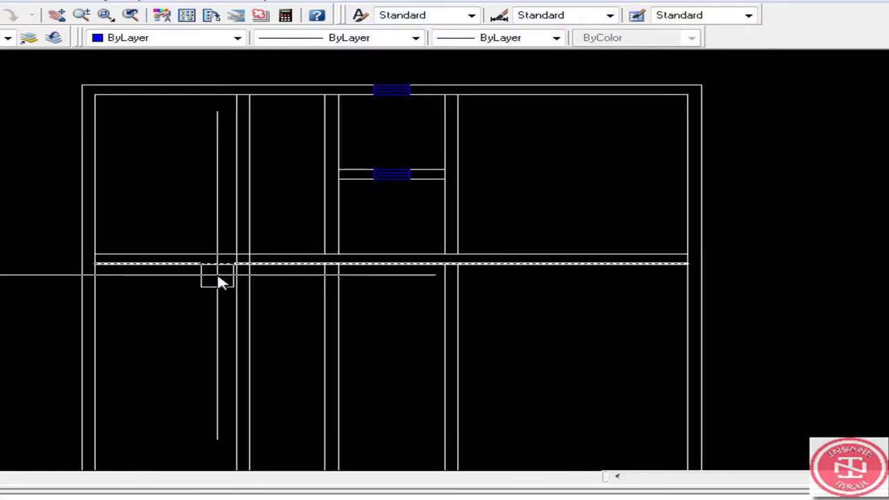
text(o)
Offset the central horizontal wall line 8' downward.
key(Return)
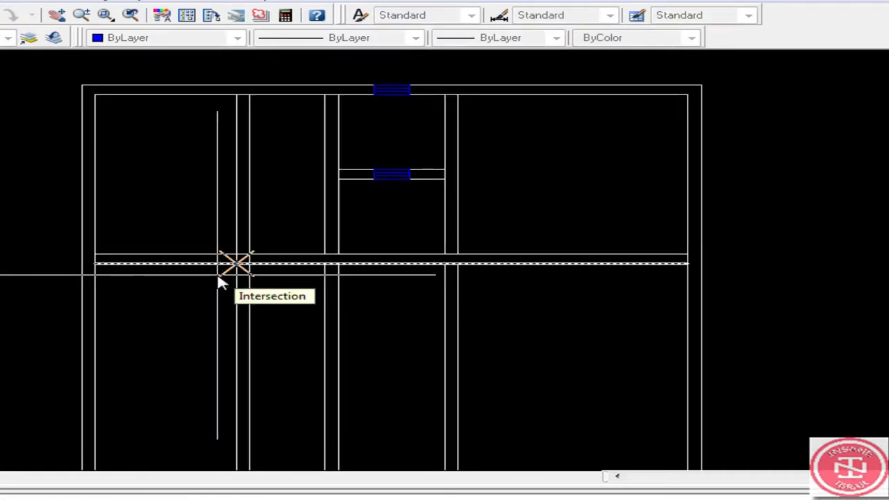
text(8')
key(Return)
click(178, 264)
click(184, 326)
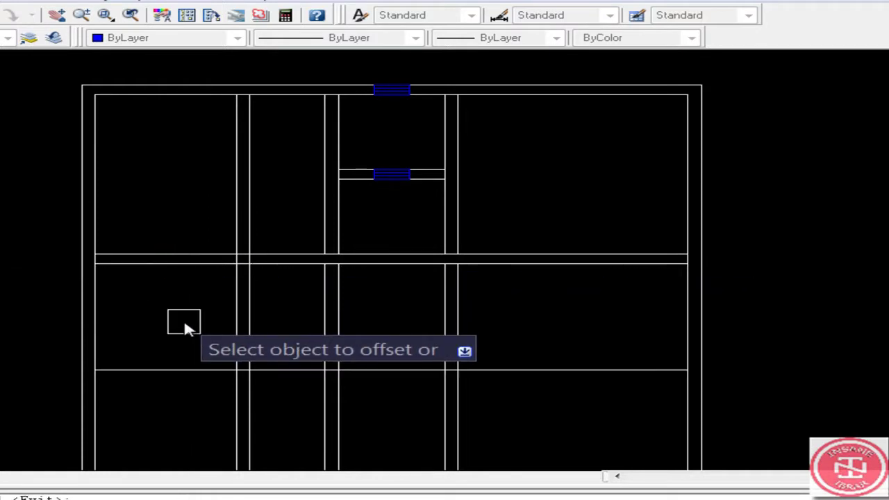
key(Escape)
Offset the new line 9" below it to form the wall's second line.
key(Return)
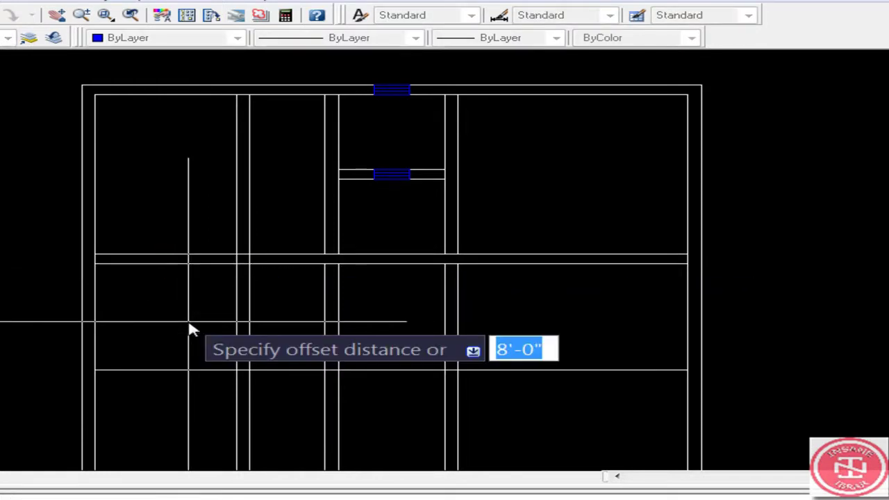
key(Return)
click(186, 368)
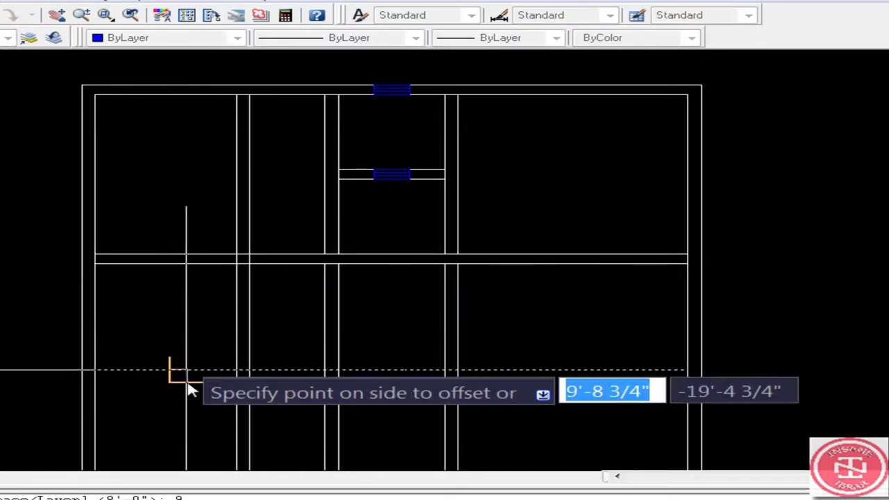
click(192, 389)
key(Escape)
text(tr)
key(Return)
key(Return)
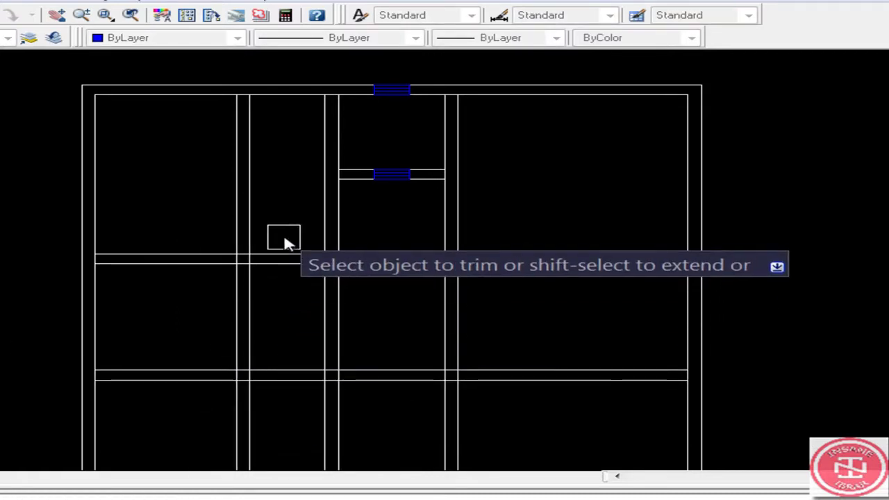
Trim the vertical wall lines and the horizontal segment where the new wall meets them.
click(286, 209)
click(233, 240)
scroll(233, 240, up, 4)
scroll(255, 278, up, 4)
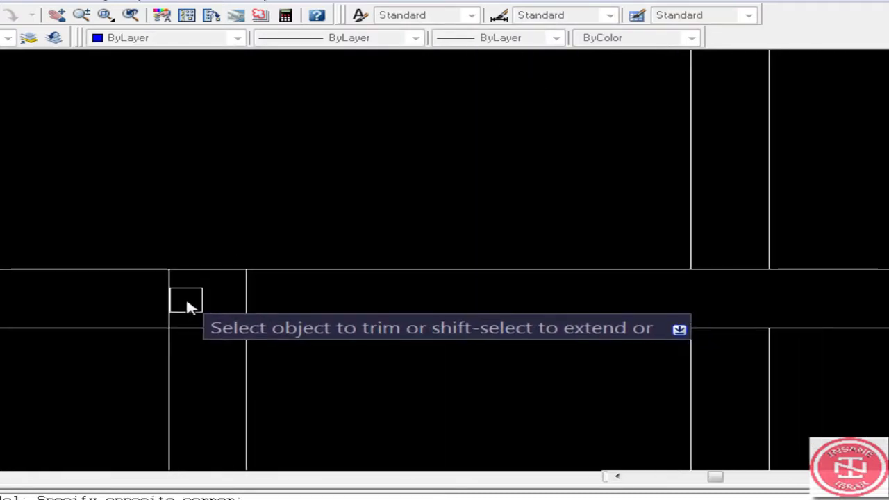
click(210, 328)
scroll(221, 281, down, 3)
scroll(237, 312, down, 3)
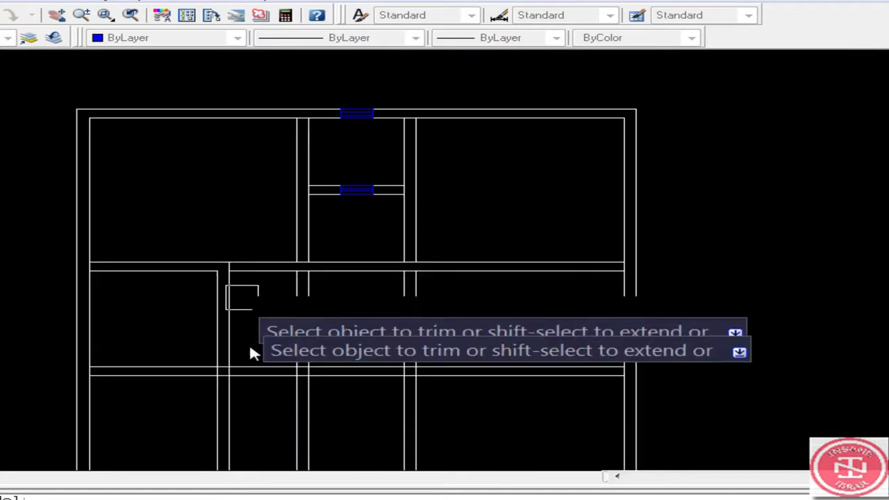
scroll(277, 344, up, 5)
scroll(312, 316, up, 2)
scroll(258, 323, down, 4)
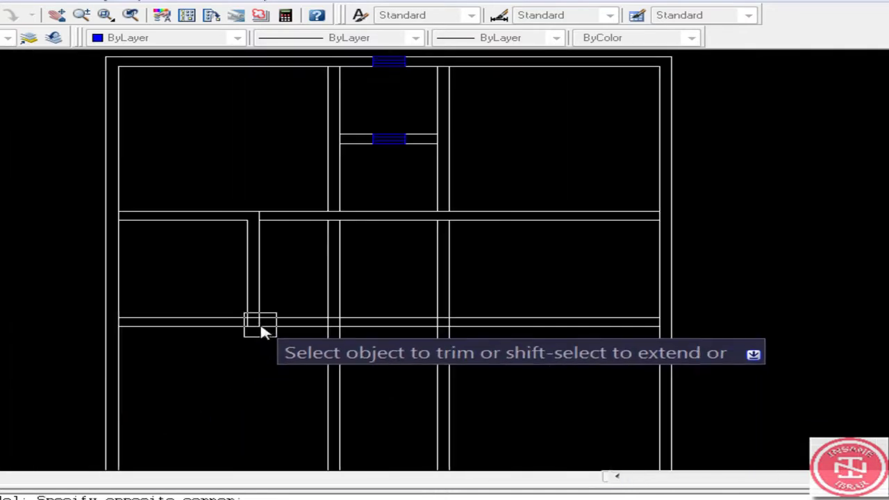
scroll(334, 345, down, 2)
scroll(306, 369, up, 2)
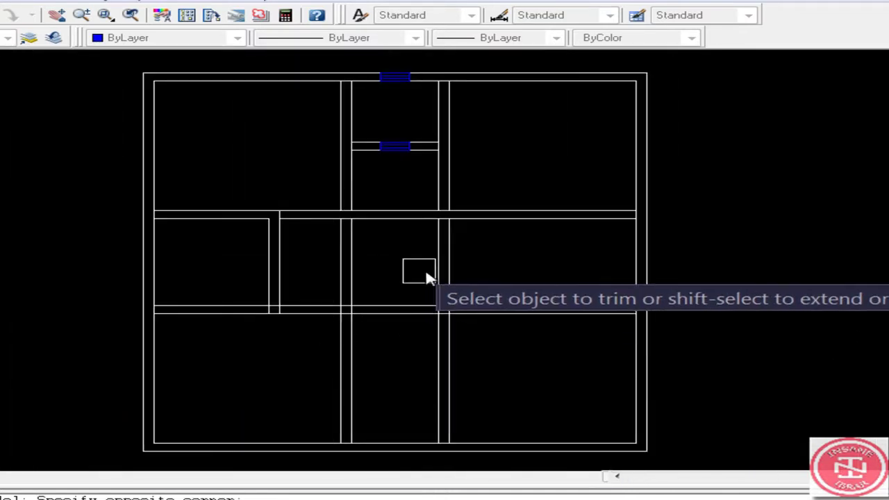
Trim the middle and lower wall segments at the right junction with crossing windows.
click(492, 249)
click(404, 309)
click(516, 346)
click(393, 441)
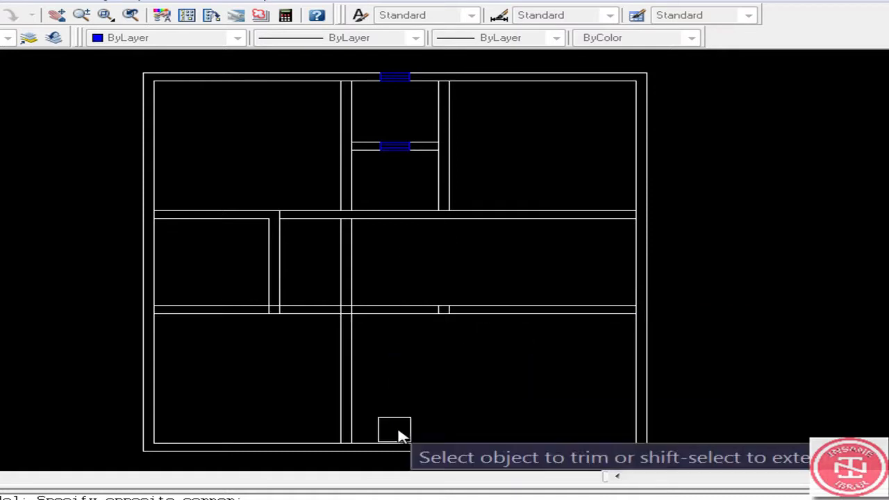
click(500, 277)
click(386, 380)
scroll(437, 312, up, 3)
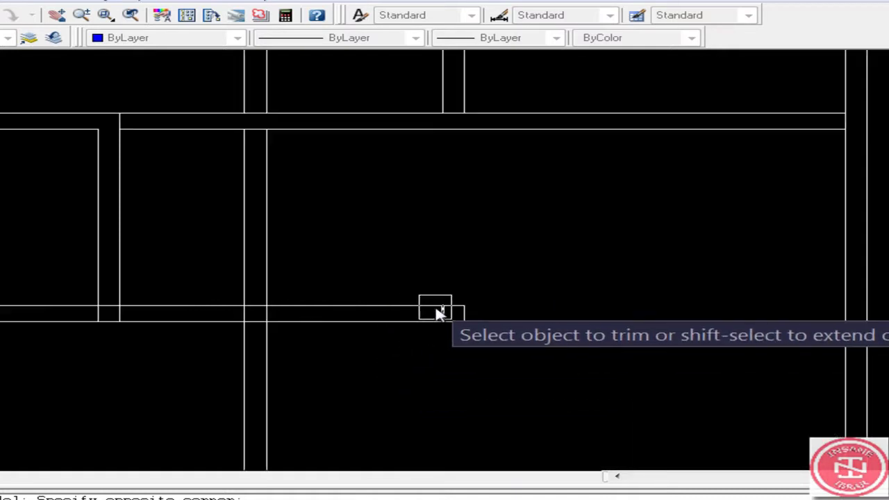
scroll(427, 303, down, 2)
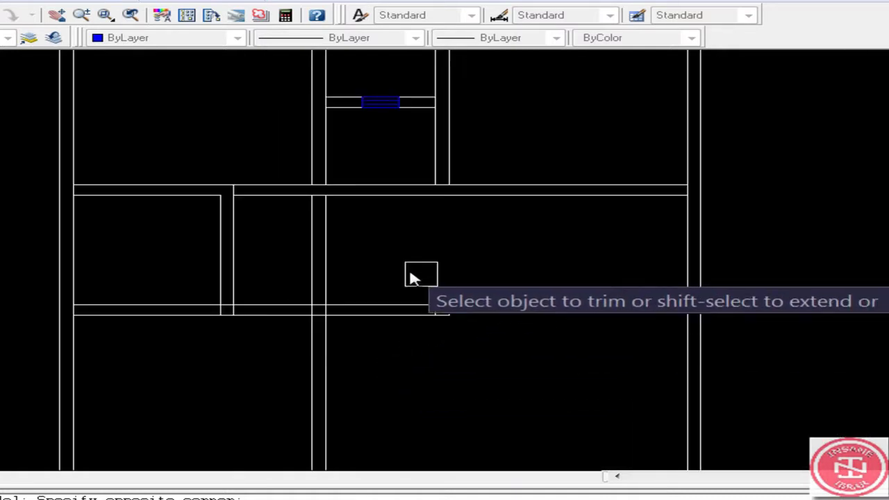
click(393, 310)
click(492, 266)
click(415, 335)
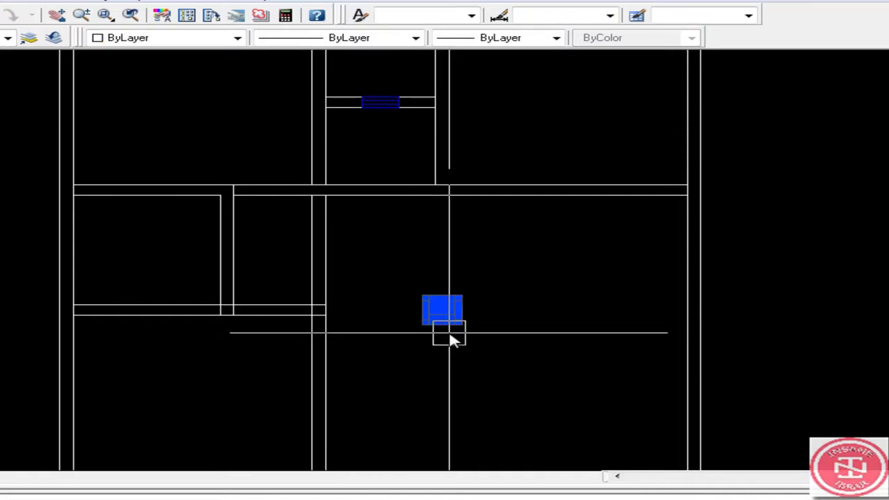
scroll(271, 298, up, 2)
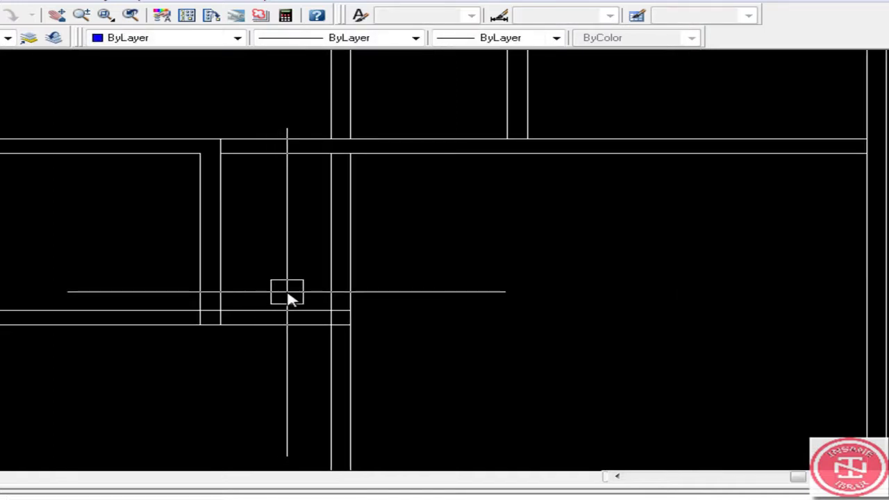
Trim the two vertical wall lines crossing the new wall, using all lines as cutting edges.
key(space)
key(Return)
click(392, 247)
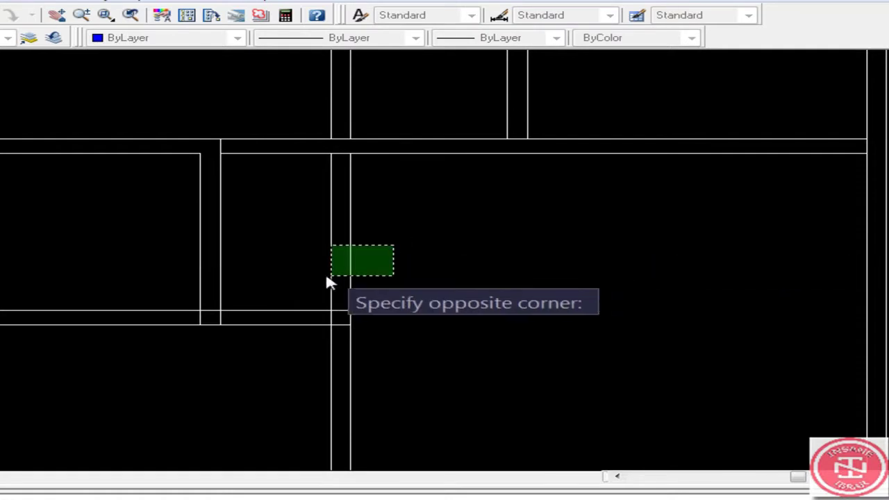
click(328, 279)
scroll(309, 307, down, 1)
scroll(298, 291, down, 1)
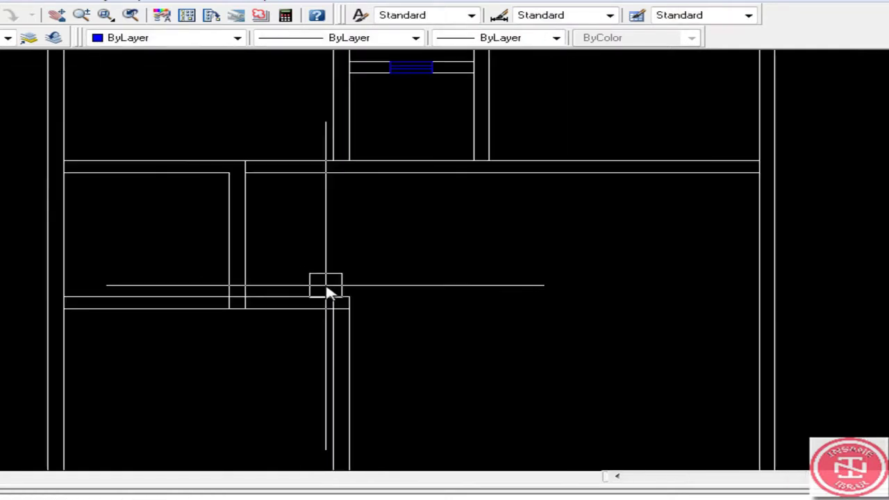
scroll(262, 282, down, 1)
scroll(237, 309, up, 2)
Offset the upper-right vertical wall line leftward by a distance picked from the wall corner.
scroll(417, 308, down, 6)
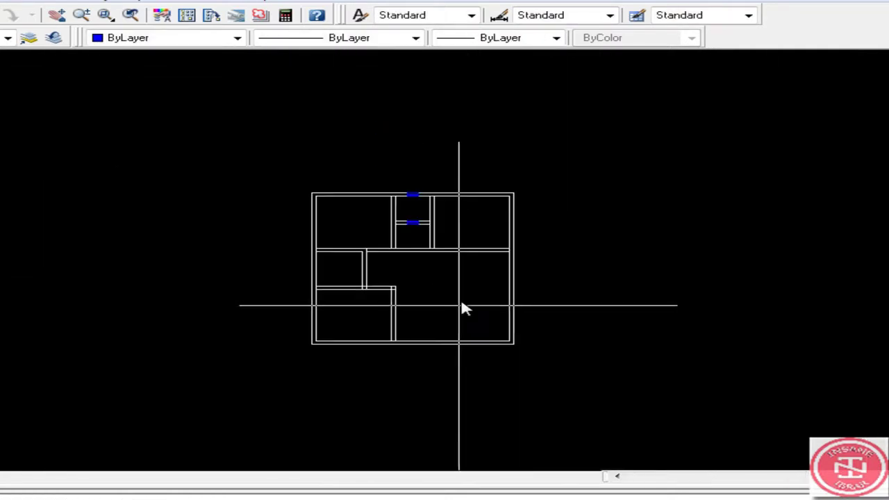
scroll(486, 264, up, 4)
scroll(510, 250, up, 2)
scroll(517, 258, up, 1)
scroll(546, 284, up, 1)
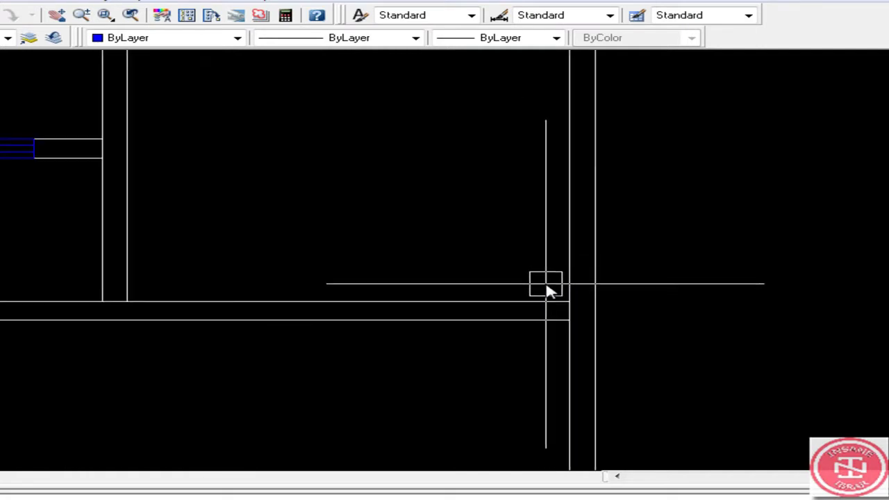
scroll(552, 294, up, 3)
text(o)
key(Return)
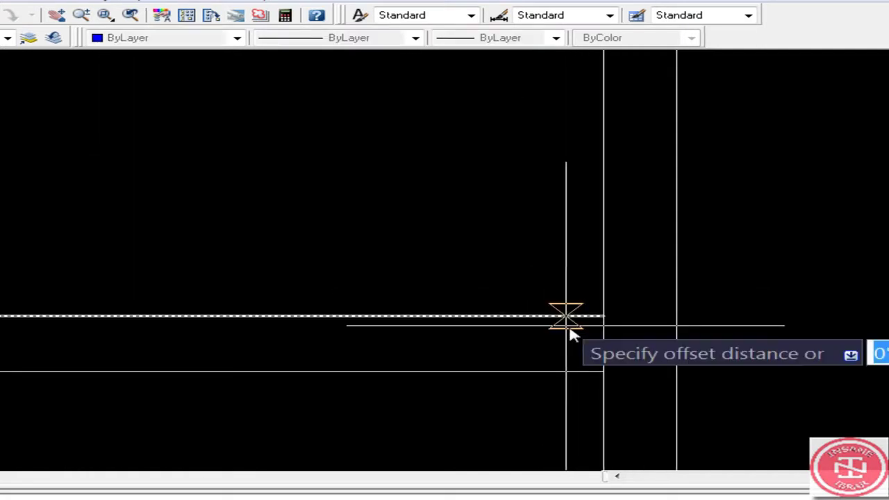
click(448, 337)
click(482, 359)
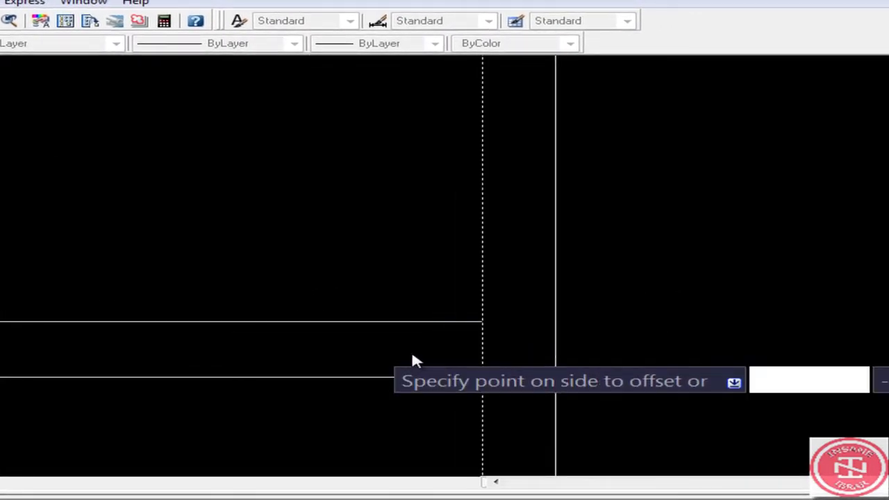
click(411, 358)
Trim the new line so only the part between the wall lines remains.
text(tr)
key(Return)
key(Return)
click(407, 304)
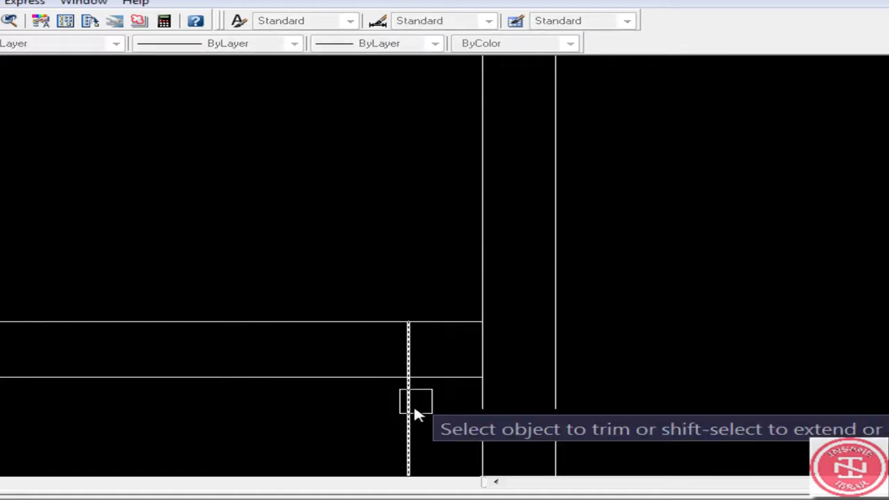
scroll(399, 352, up, 3)
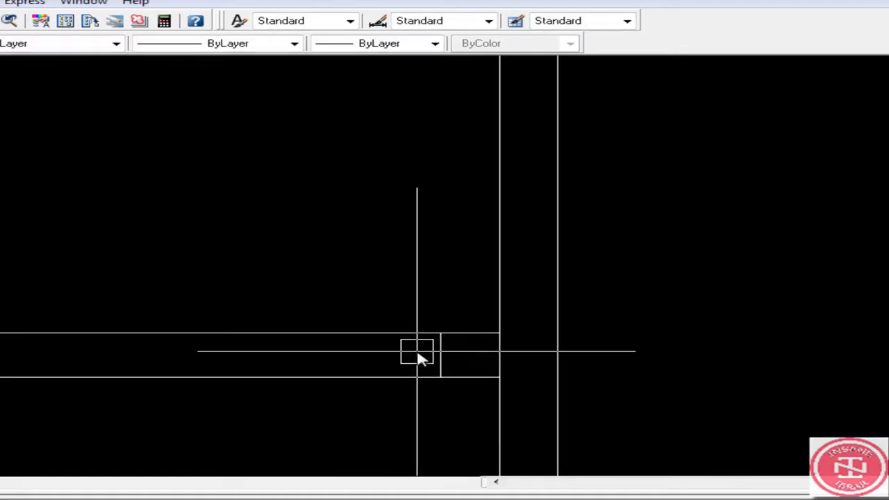
scroll(419, 357, up, 2)
scroll(569, 356, down, 2)
text(la)
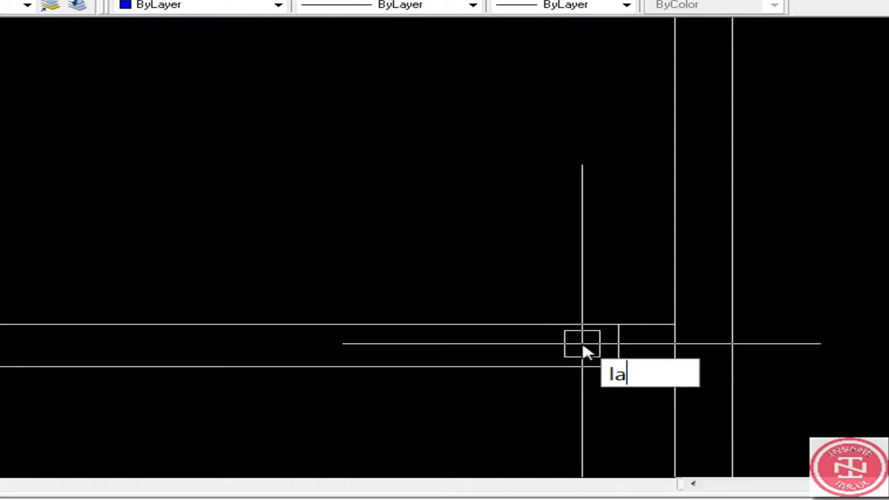
Create layer 'Door 1' with green colour 80 and make it current.
key(Return)
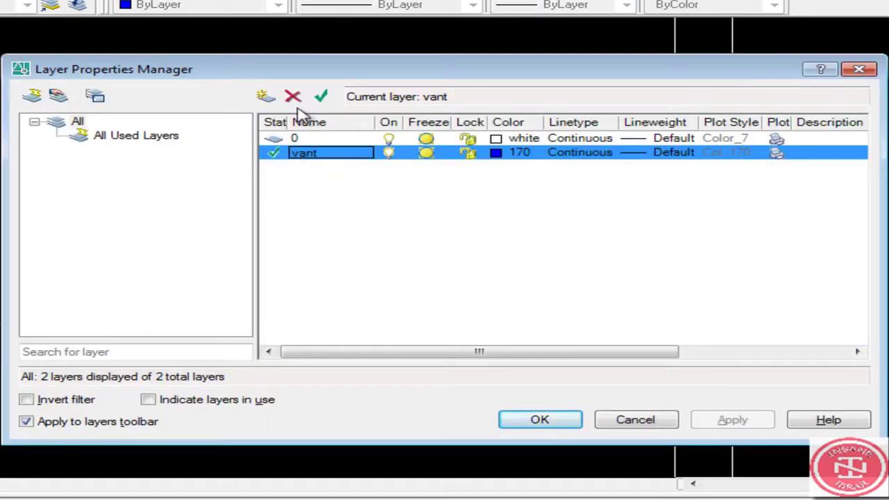
click(273, 101)
text(Door 1)
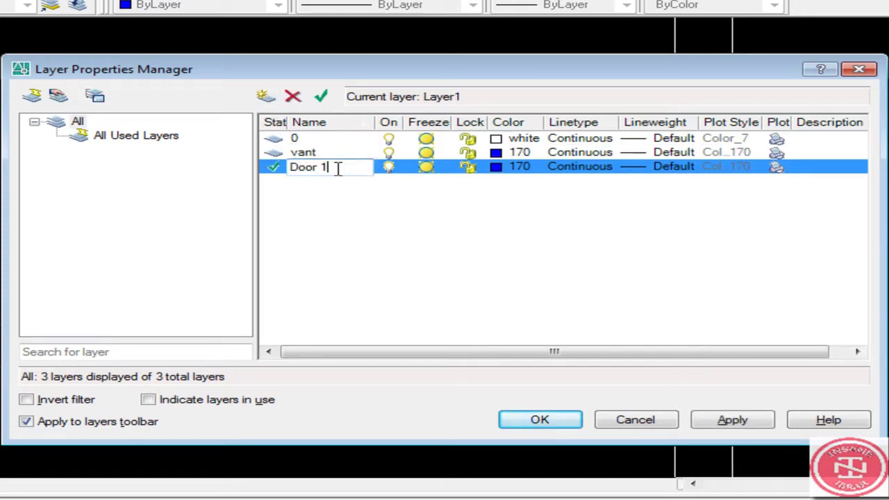
key(Return)
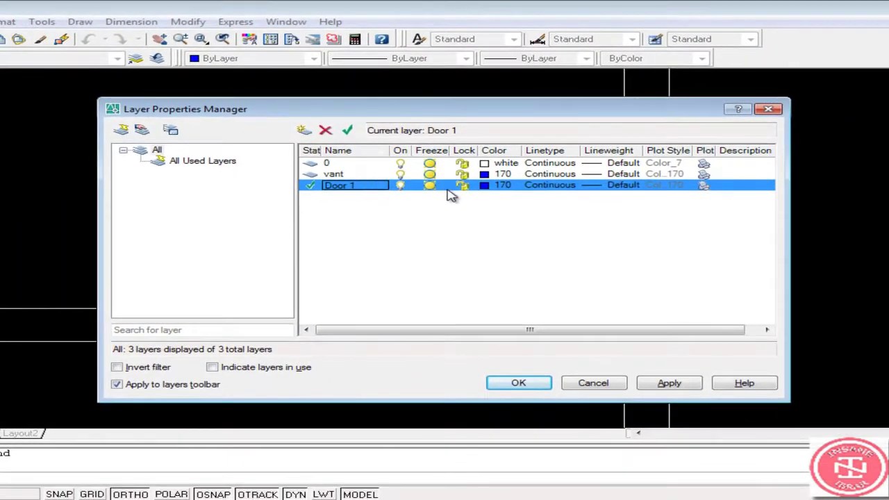
click(500, 186)
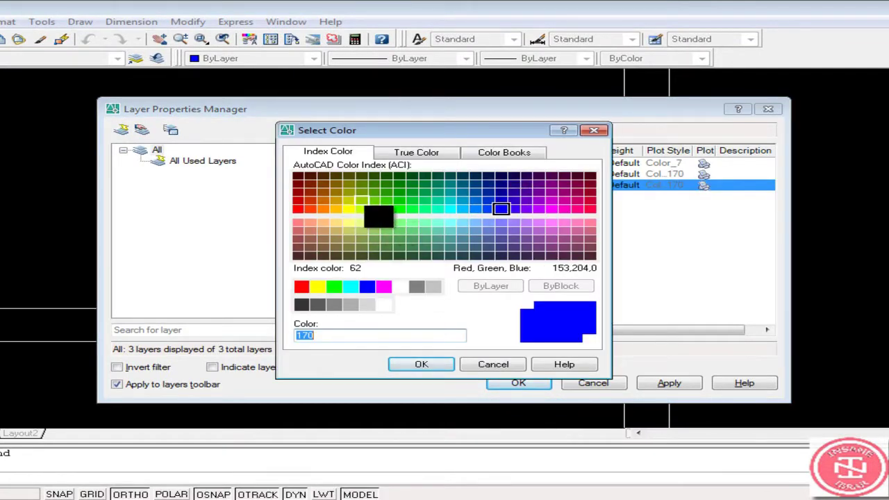
click(422, 365)
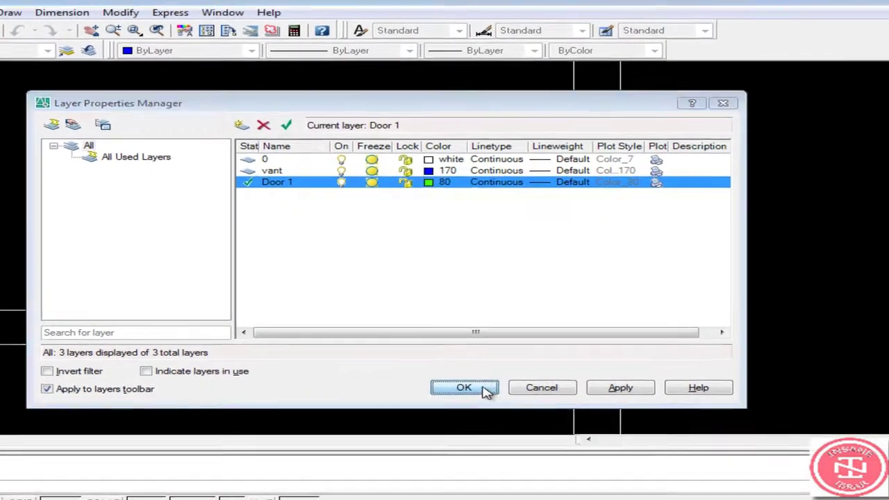
click(518, 382)
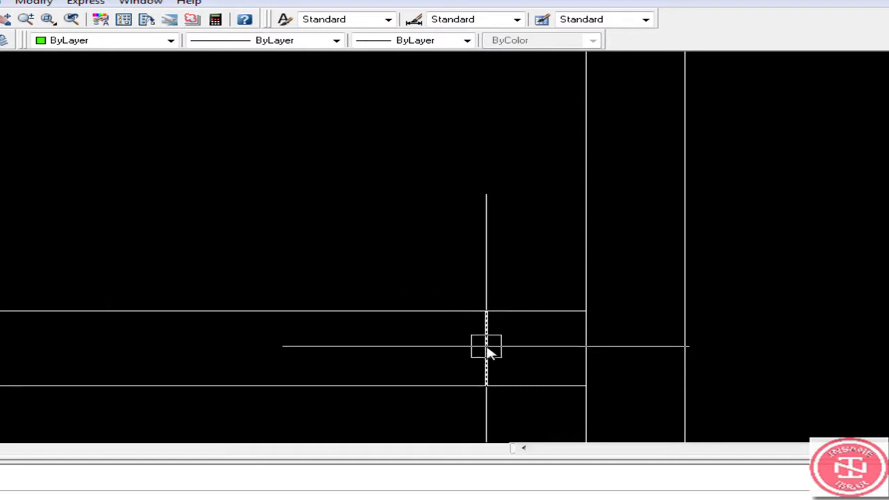
Offset the wall line, then trim and erase the wall lines inside the door opening.
text(o)
key(Return)
text(3.5')
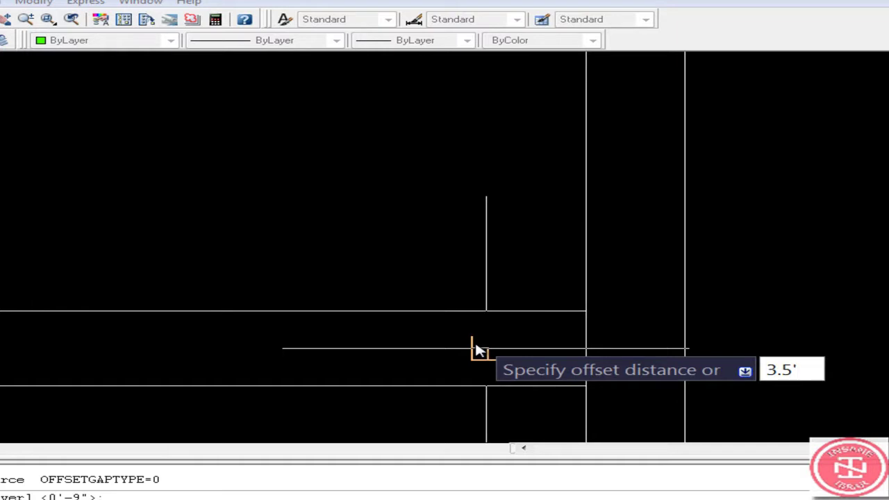
key(Return)
click(485, 349)
click(341, 332)
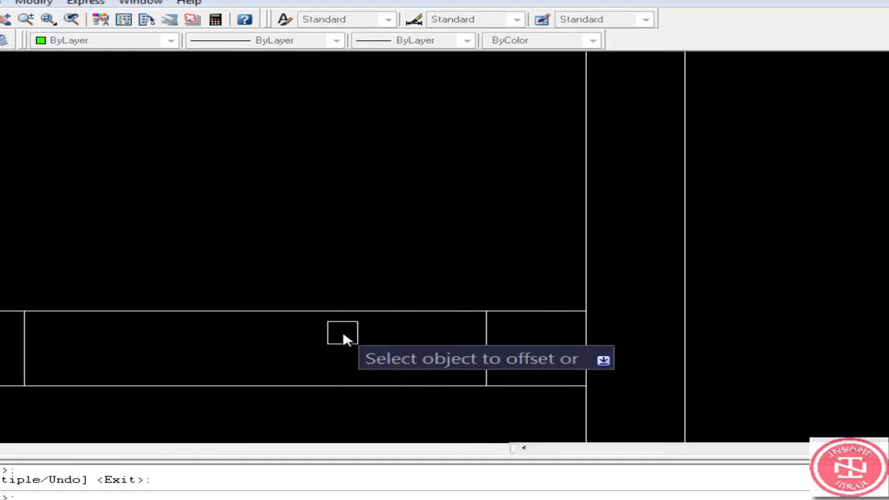
key(Escape)
key(Return)
click(321, 276)
click(301, 312)
key(Escape)
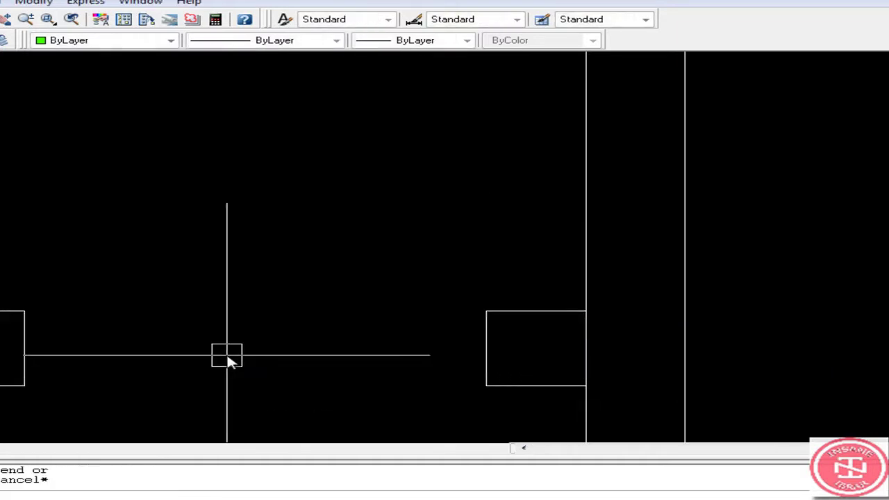
click(524, 335)
click(2, 367)
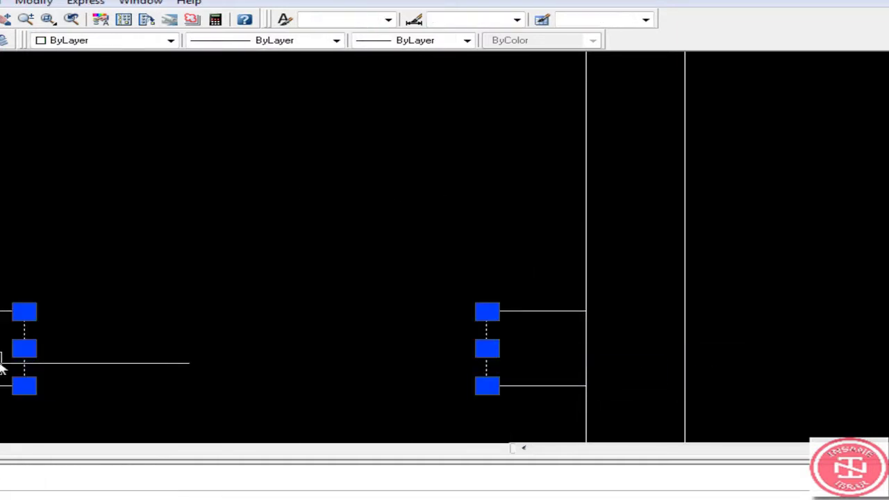
key(Delete)
text(l)
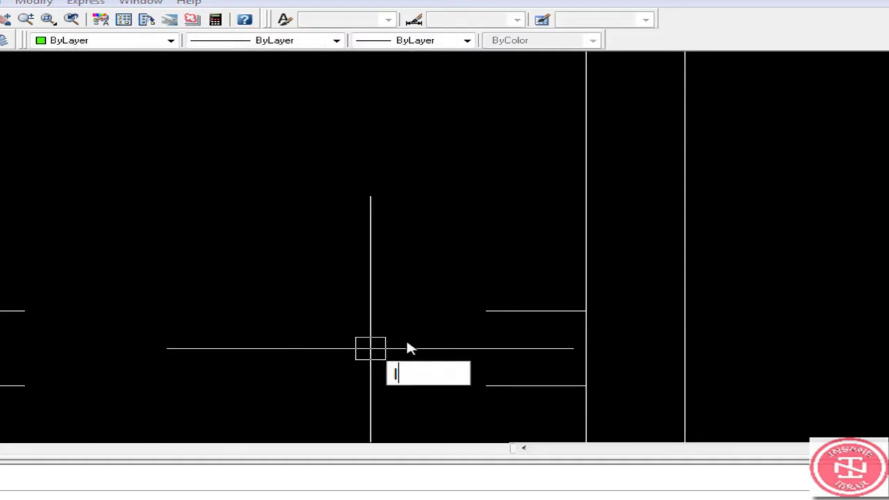
Draw green jamb lines closing the right and left wall ends of the opening.
key(Return)
click(486, 311)
click(486, 385)
key(Return)
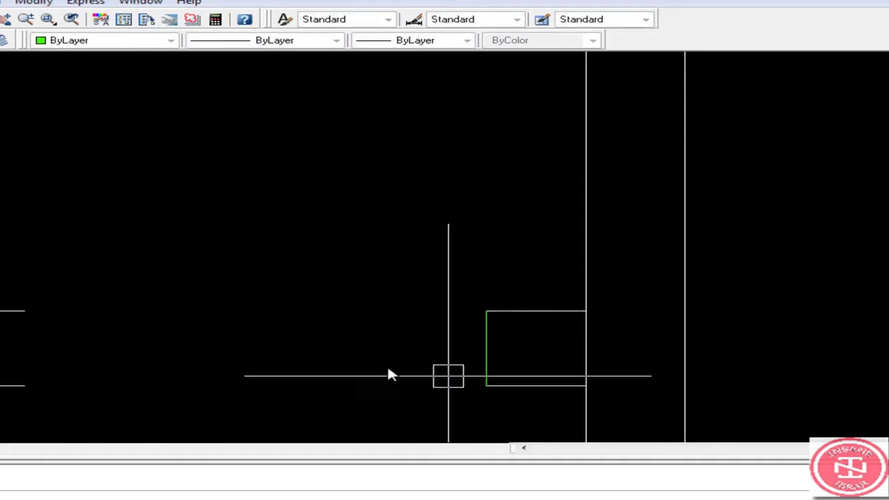
key(Return)
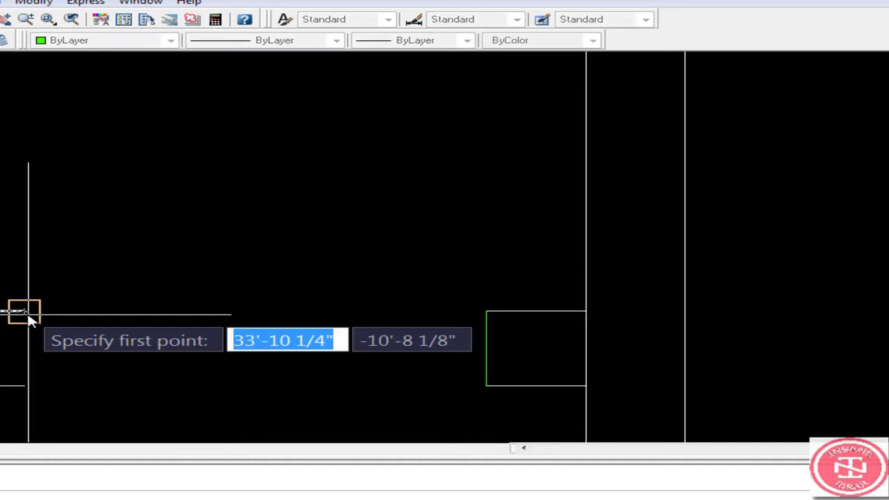
click(28, 311)
click(28, 385)
key(Return)
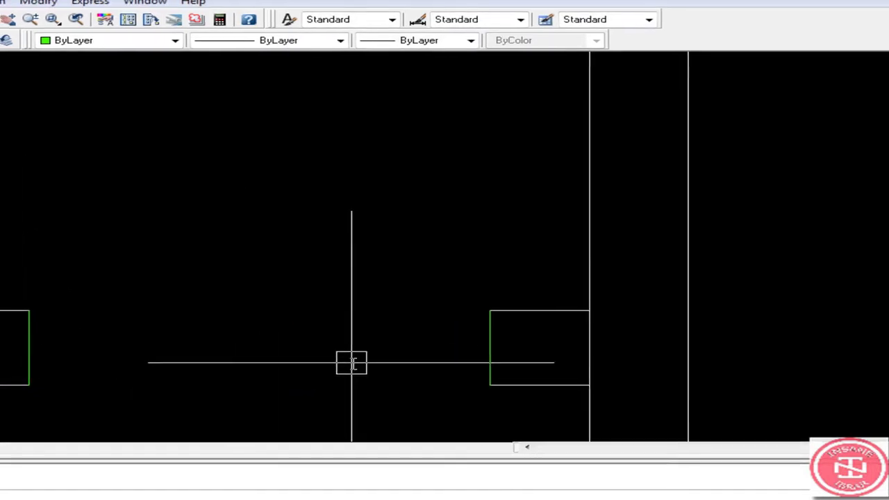
Add short 2-unit stubs from the midpoints of the right and left jambs.
key(Return)
click(490, 348)
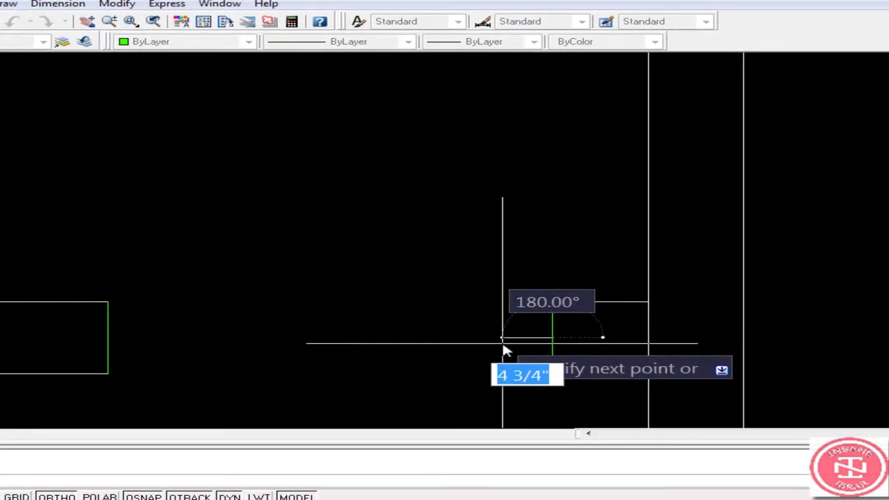
key(Return)
key(Return)
key(Return)
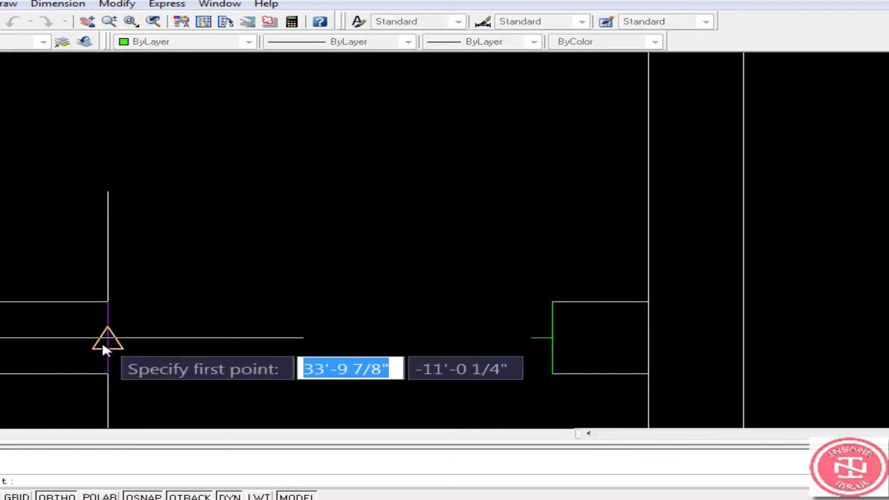
click(102, 343)
text(2)
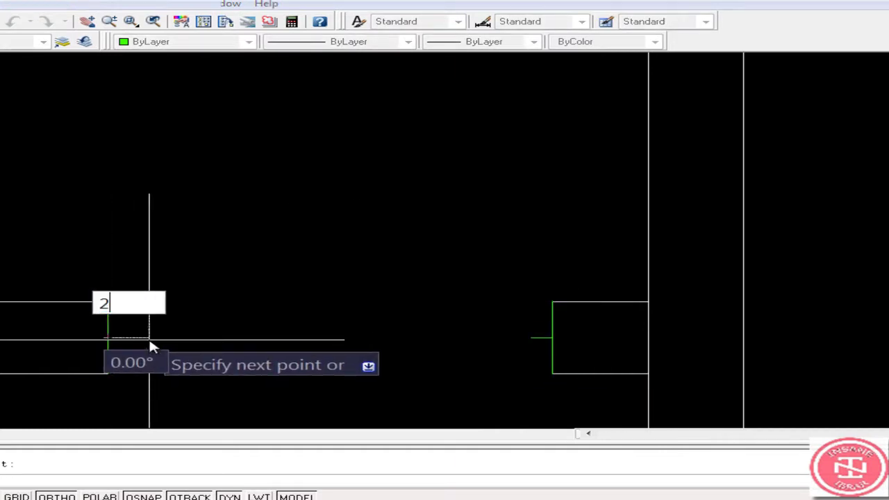
key(Return)
key(Return)
text(c)
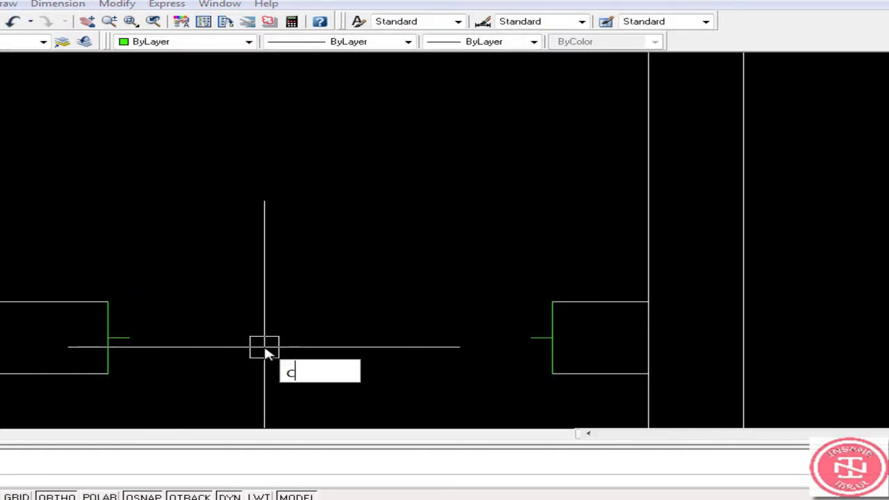
Draw a circle centred on the right stub's end reaching the left stub, plus a vertical door leaf from its centre.
key(ctrl+z)
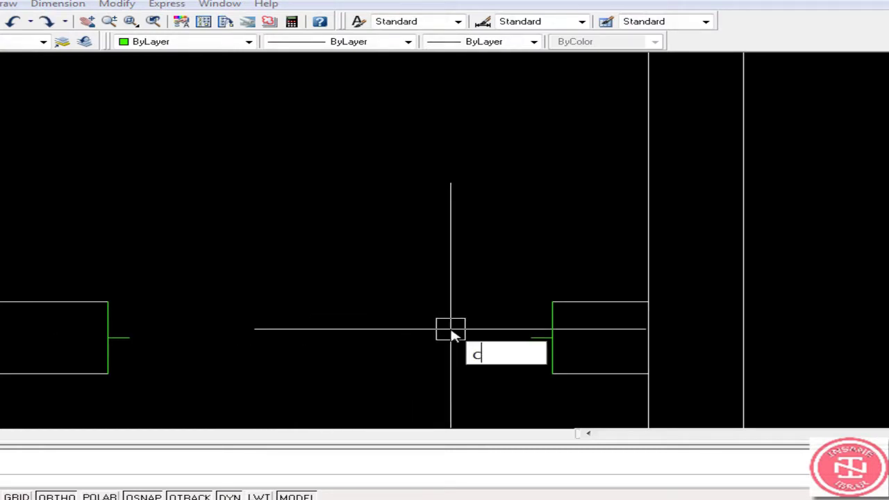
key(Return)
click(530, 338)
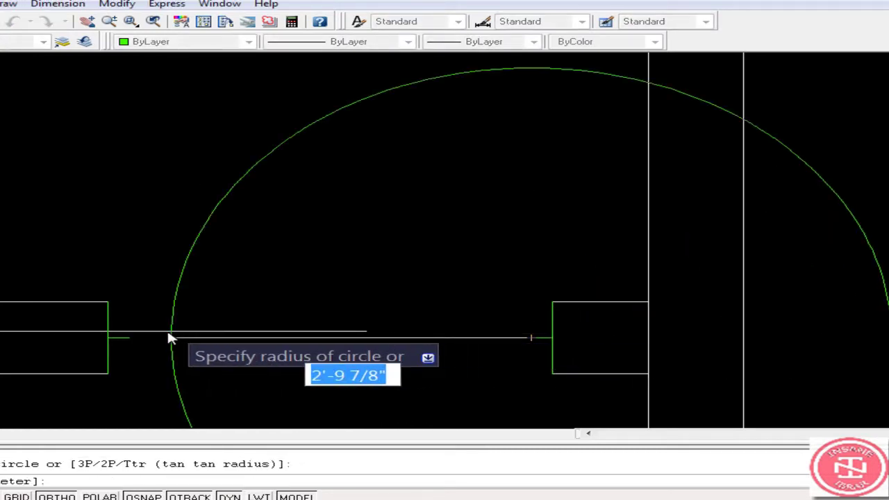
click(137, 340)
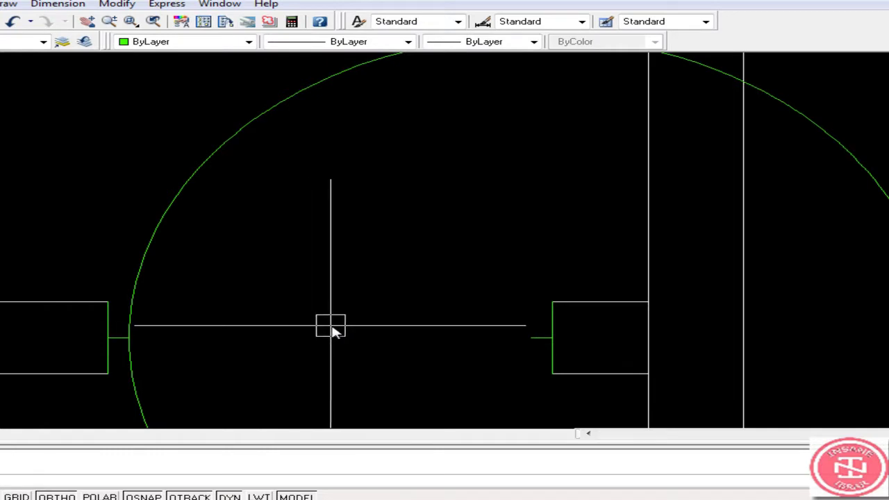
text(l)
key(Return)
click(531, 337)
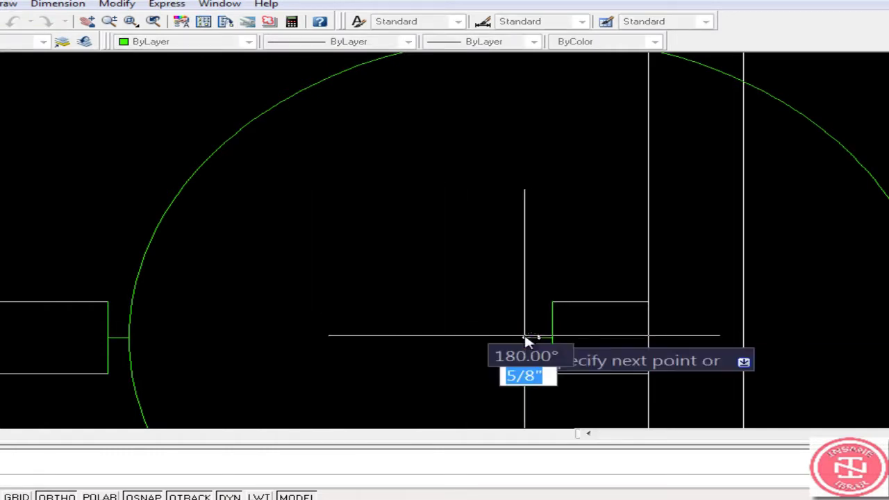
scroll(528, 338, down, 2)
click(534, 125)
key(Escape)
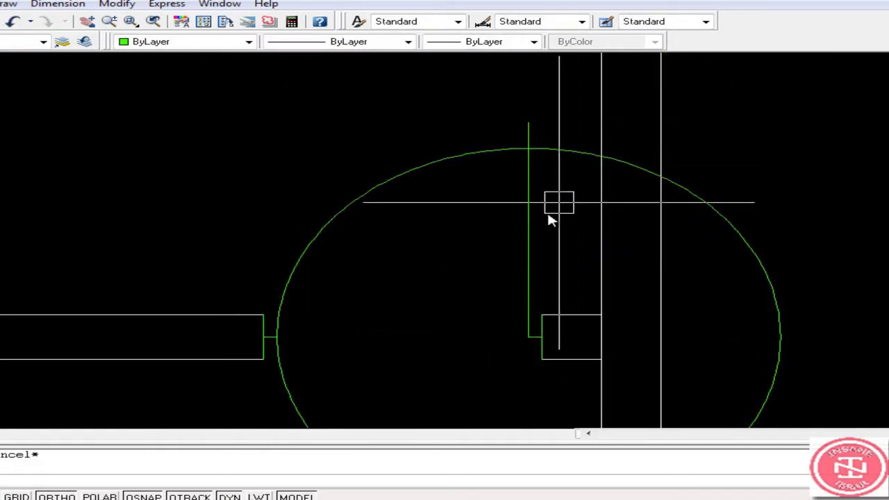
text(tr)
Trim the leaf and circle to a quarter-circle swing arc and erase the leftover circle piece.
key(Return)
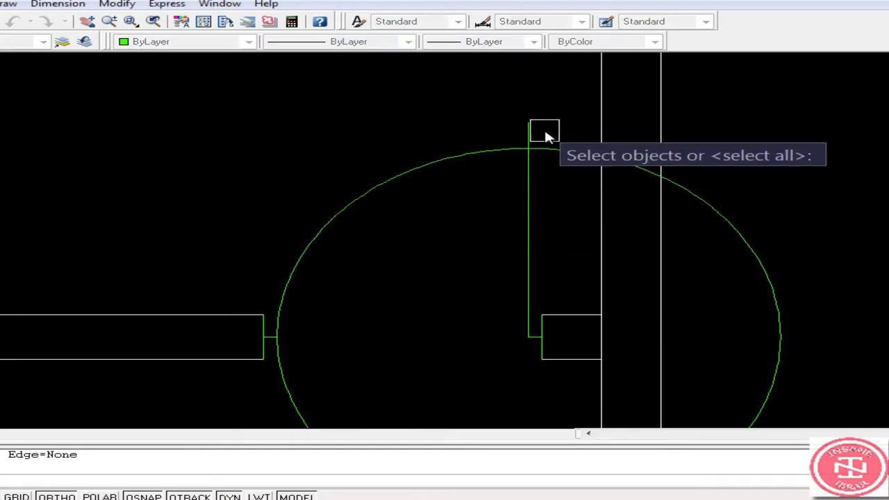
key(Return)
click(541, 134)
click(551, 144)
scroll(535, 180, down, 3)
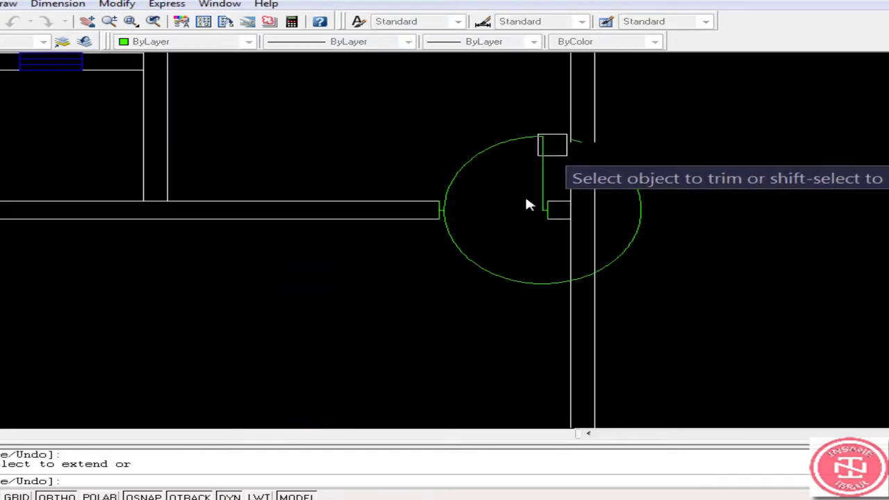
click(479, 267)
key(Escape)
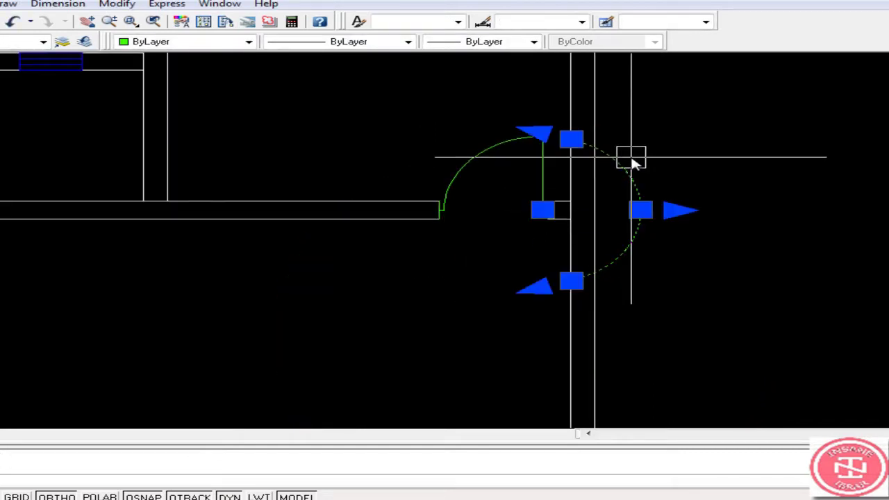
key(Delete)
scroll(522, 144, up, 2)
scroll(478, 263, up, 2)
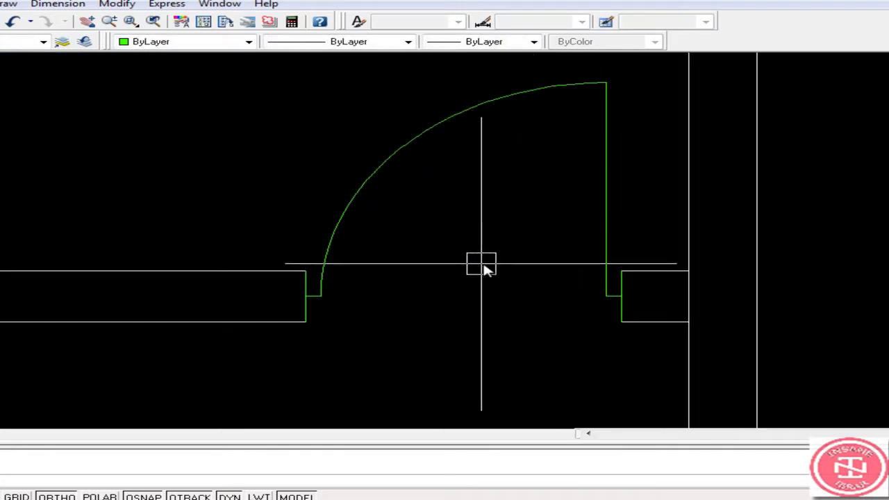
scroll(505, 264, down, 2)
scroll(530, 268, down, 5)
Offset the lower wall line 9 units upward and trim the copy right of the wall.
scroll(377, 258, down, 2)
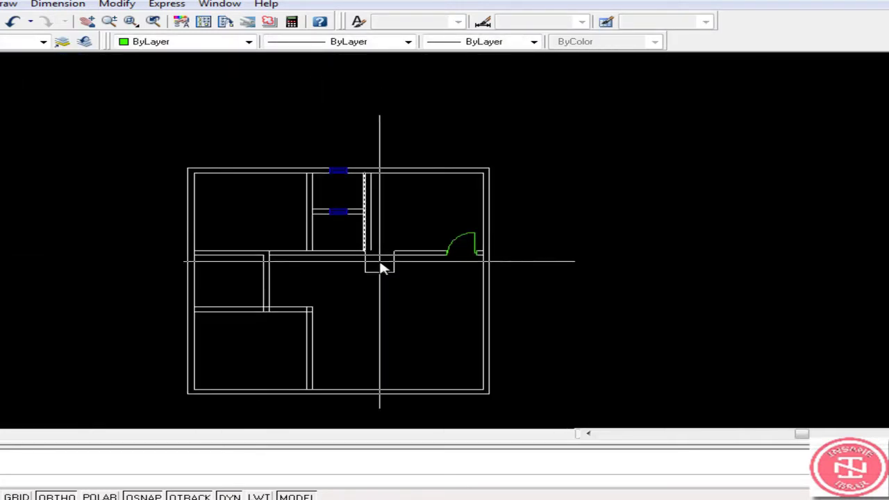
scroll(372, 252, up, 4)
scroll(378, 281, up, 3)
key(Return)
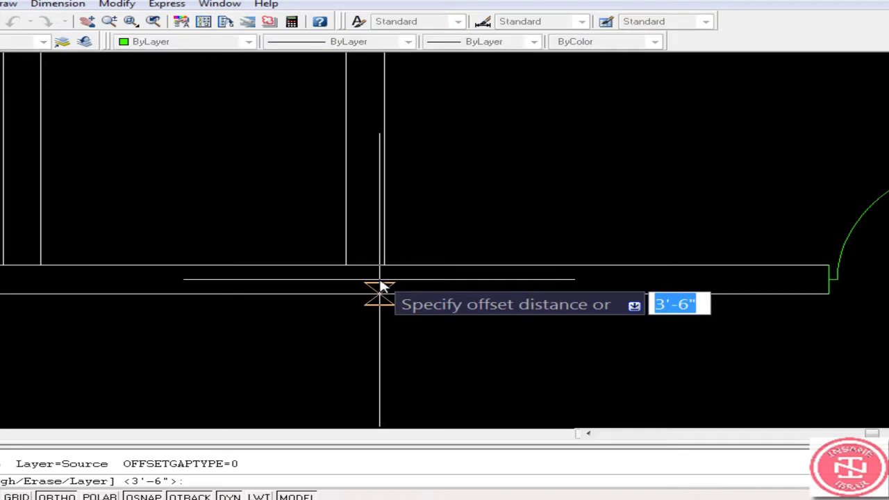
text(9)
key(Return)
click(430, 255)
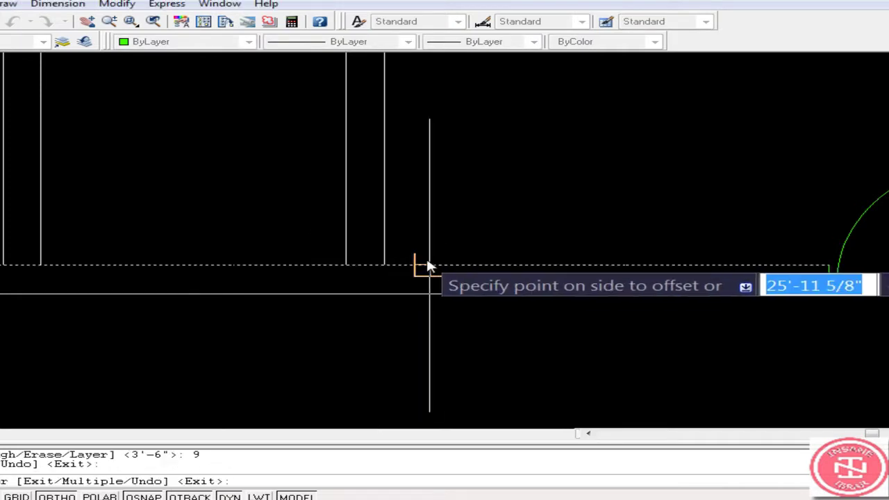
click(413, 243)
key(Return)
text(tr)
key(Return)
key(Return)
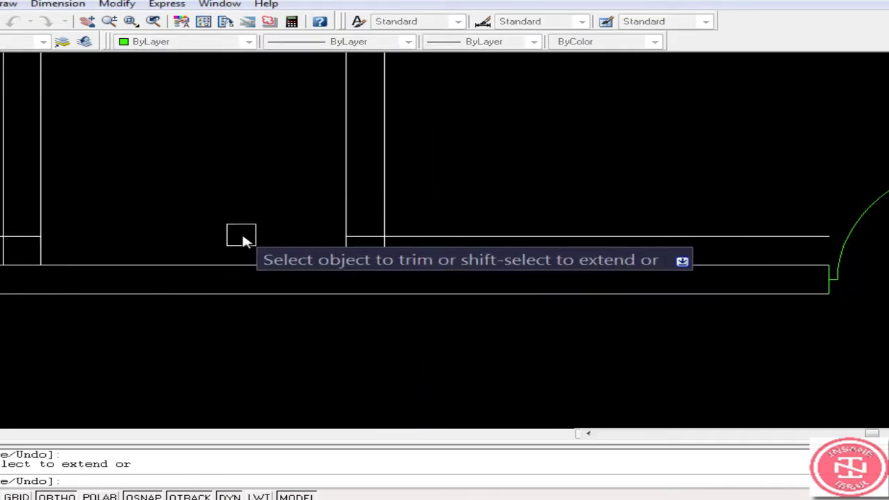
click(459, 235)
scroll(389, 242, up, 3)
text(o)
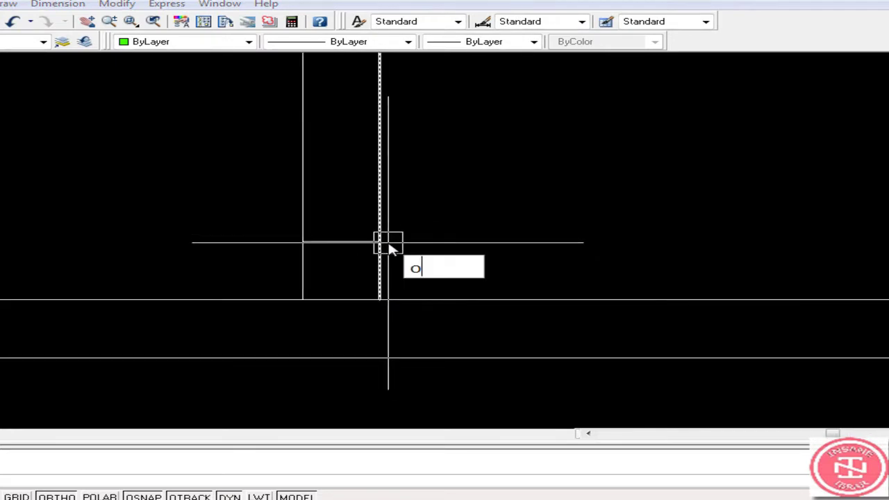
Offset that line a further 2.5' and trim the wall segments between the two lines.
key(Return)
text(2.5')
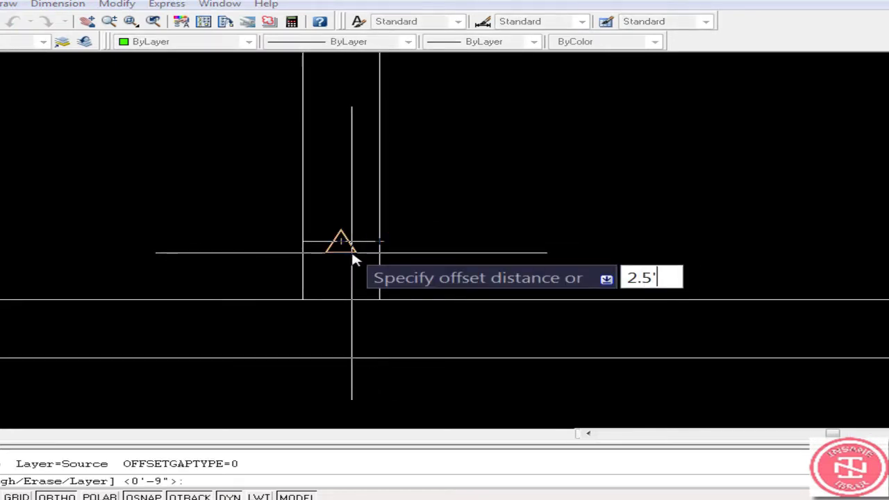
key(Return)
click(343, 252)
click(345, 192)
key(Escape)
scroll(369, 218, down, 2)
scroll(376, 169, down, 1)
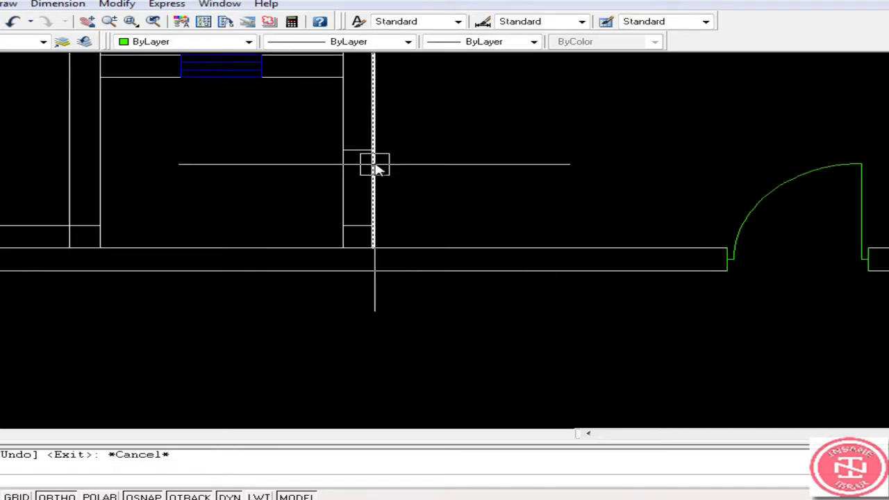
key(Return)
key(Return)
click(415, 173)
click(314, 209)
key(Escape)
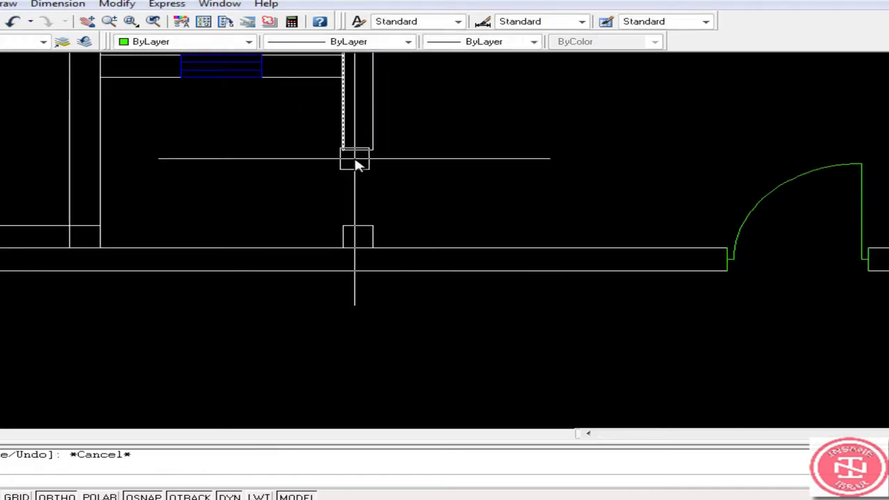
Shift the lines slightly right, draw a green line across the opening, and bring up Layer Properties with LA.
scroll(358, 157, up, 2)
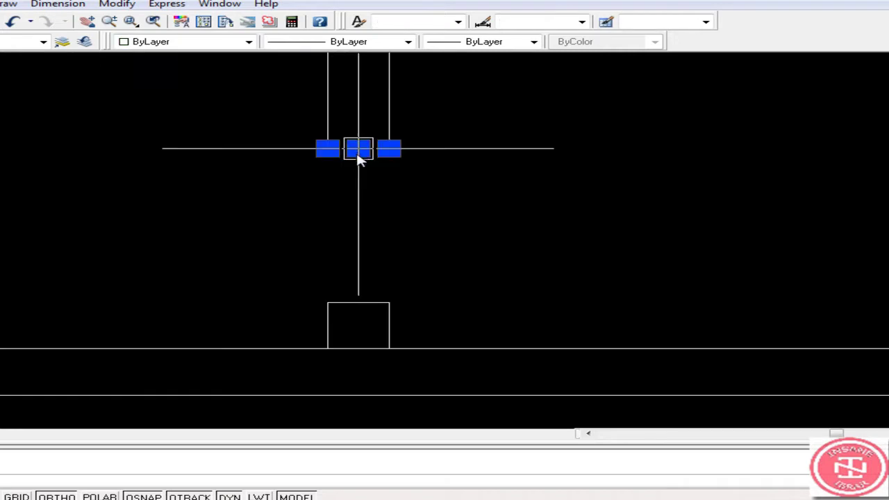
click(372, 304)
key(Escape)
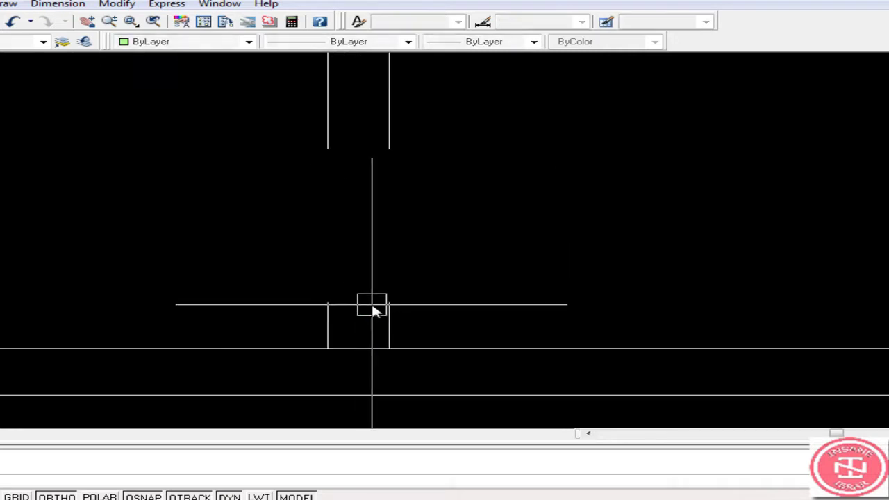
key(l)
key(Return)
click(374, 306)
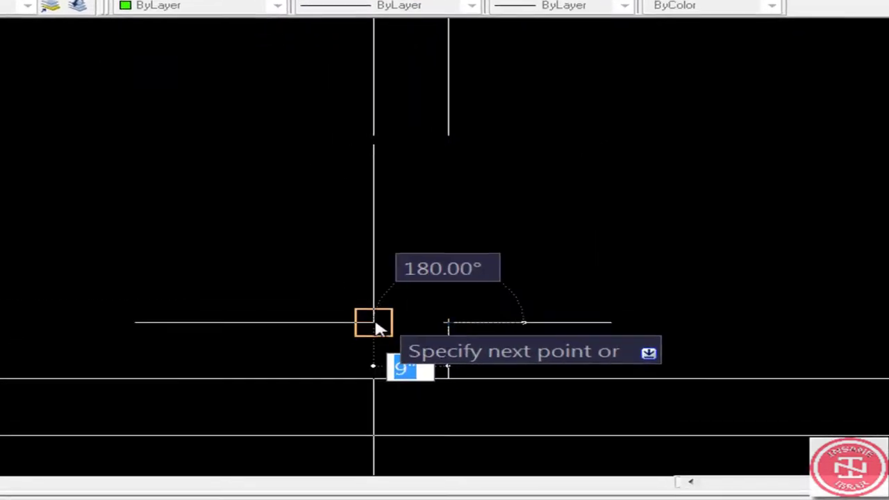
key(Return)
text(la)
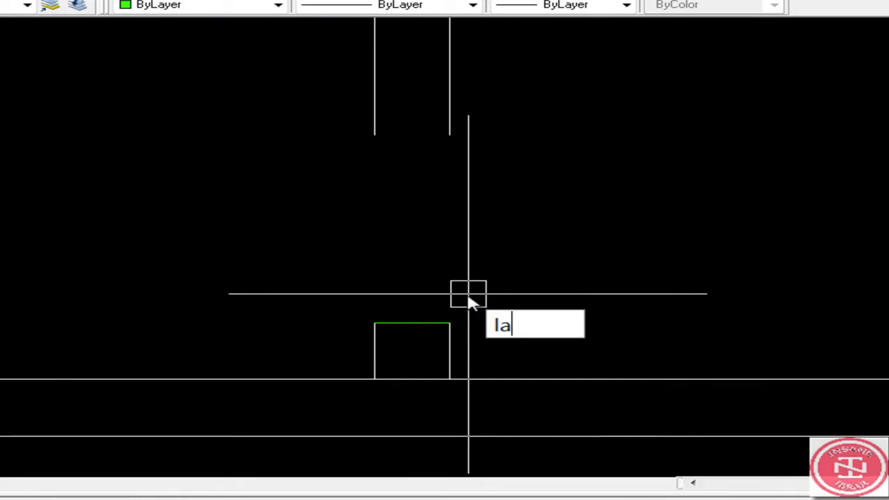
key(Return)
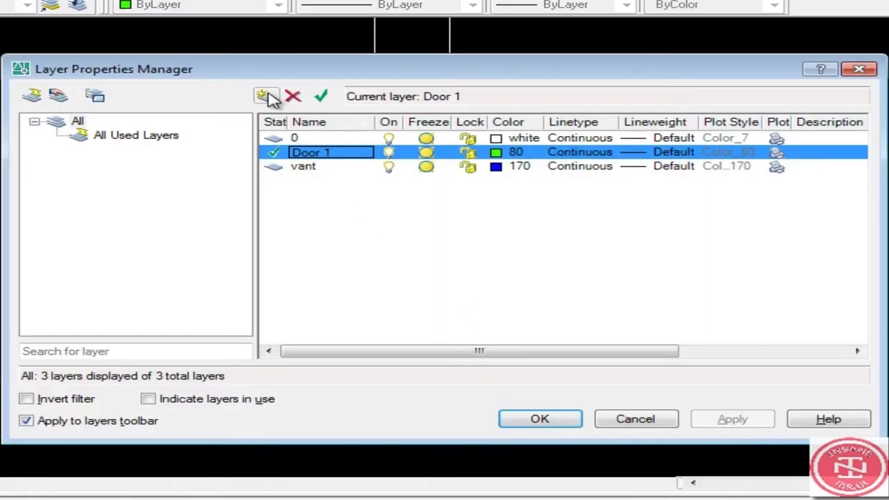
Create a new layer 'Door 2' coloured yellow (50), then select the green door line.
click(269, 96)
text(Door 2)
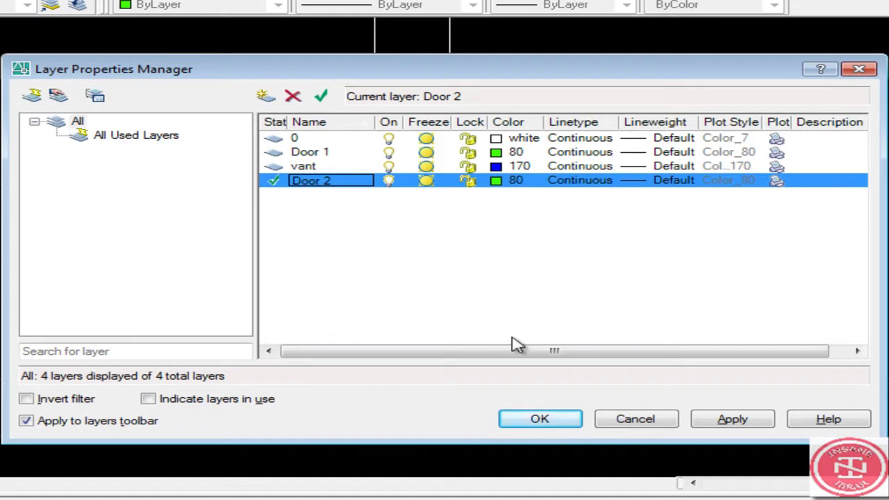
click(510, 182)
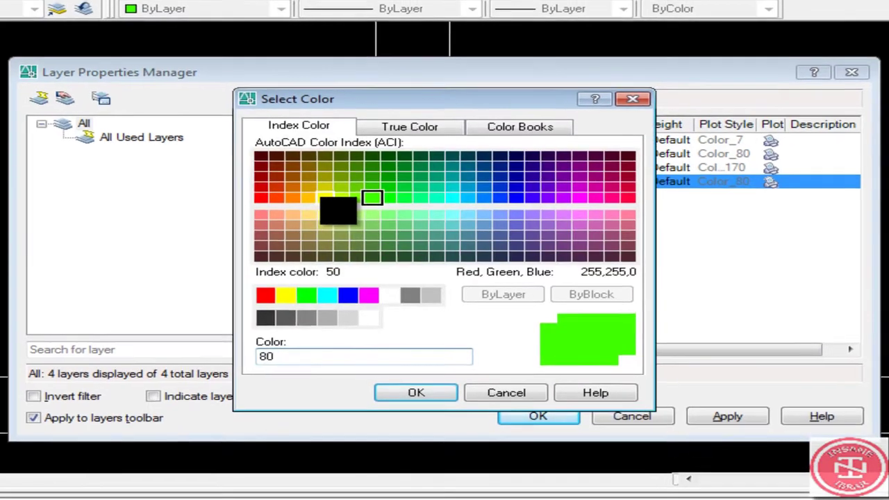
click(322, 197)
click(416, 394)
click(539, 419)
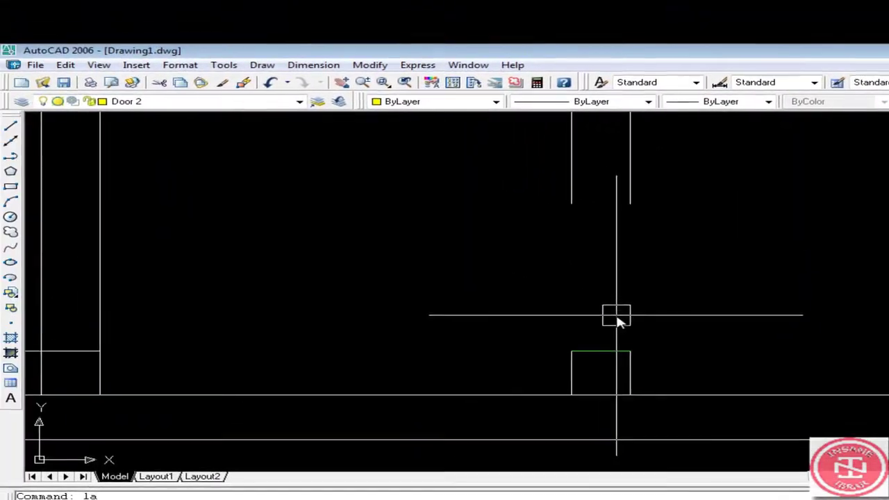
click(618, 316)
click(601, 360)
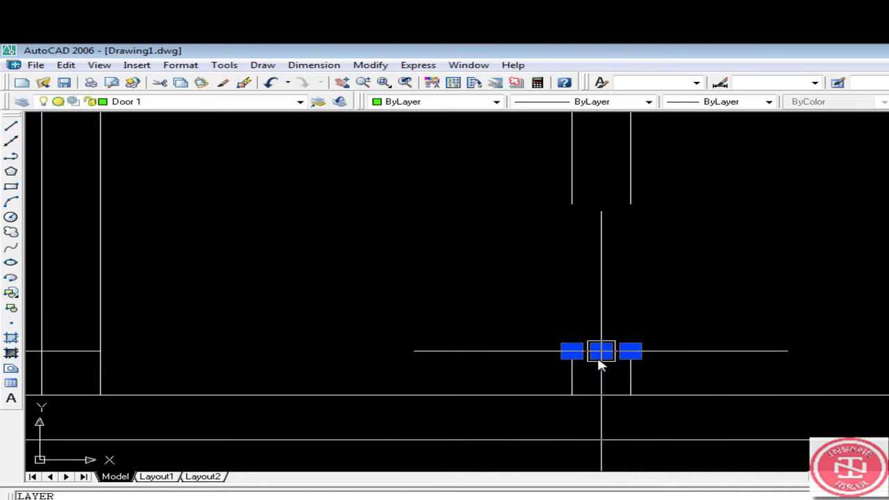
Move the door line onto Door 2 and offset it 2'-6" upward to close the upper opening.
click(229, 102)
click(174, 134)
key(Escape)
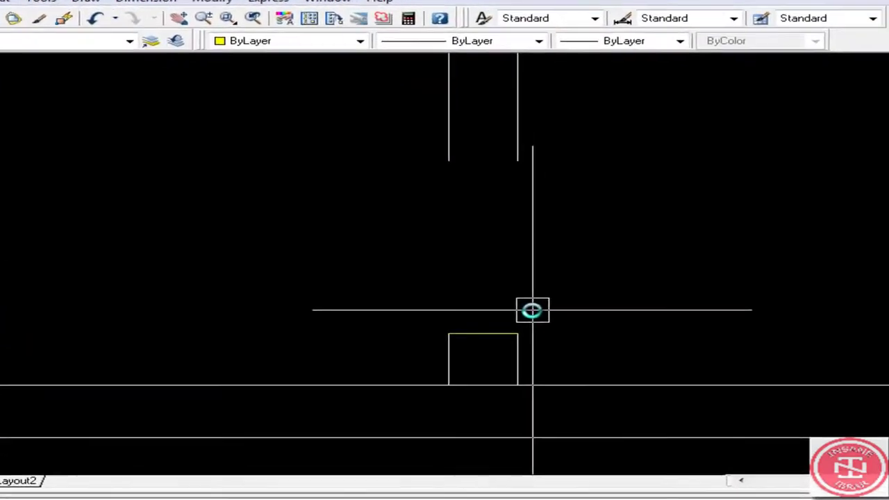
text(o)
key(Return)
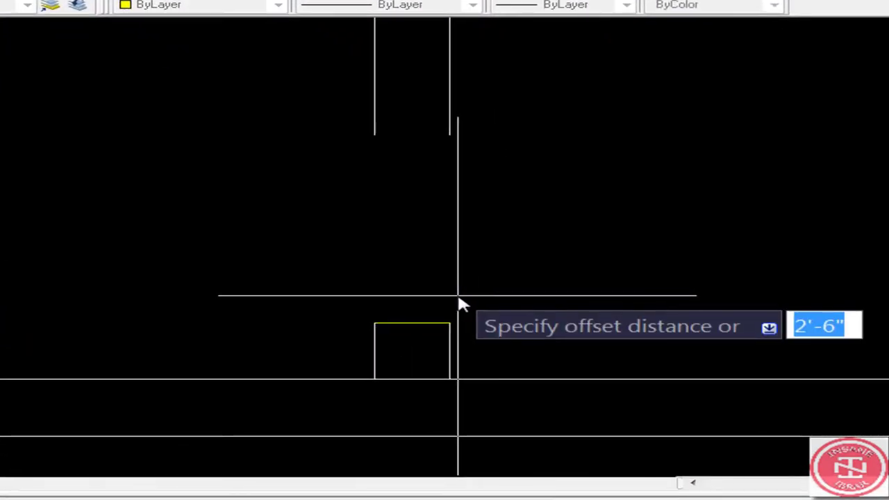
key(Return)
click(402, 323)
click(410, 252)
key(Return)
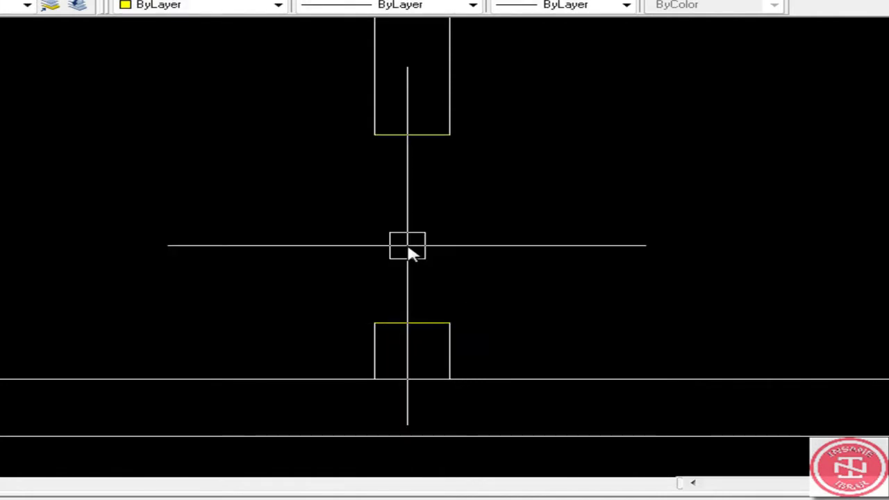
Draw a short 2-unit stub down from the upper opening's midpoint.
text(l)
key(Return)
click(407, 318)
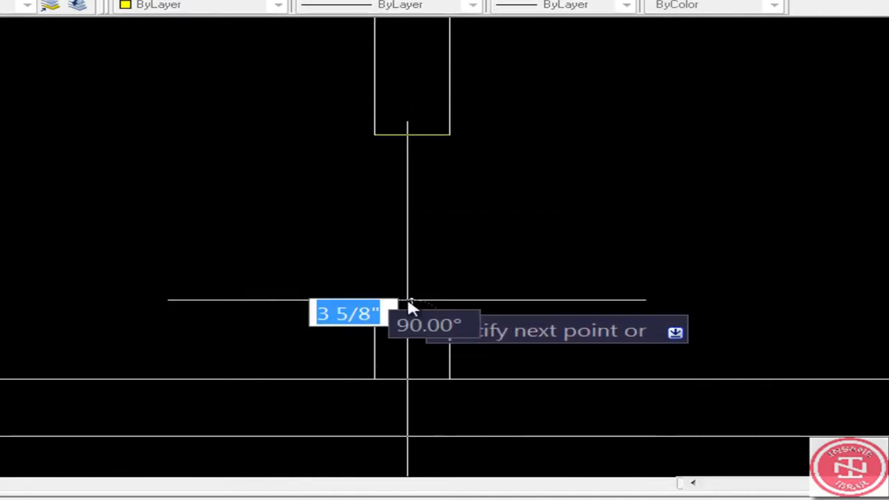
key(Escape)
key(Return)
click(412, 134)
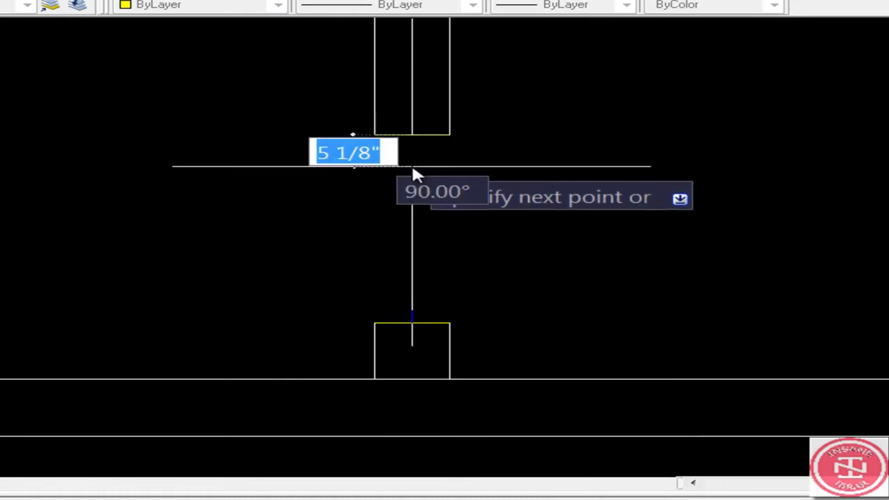
key(Return)
key(Return)
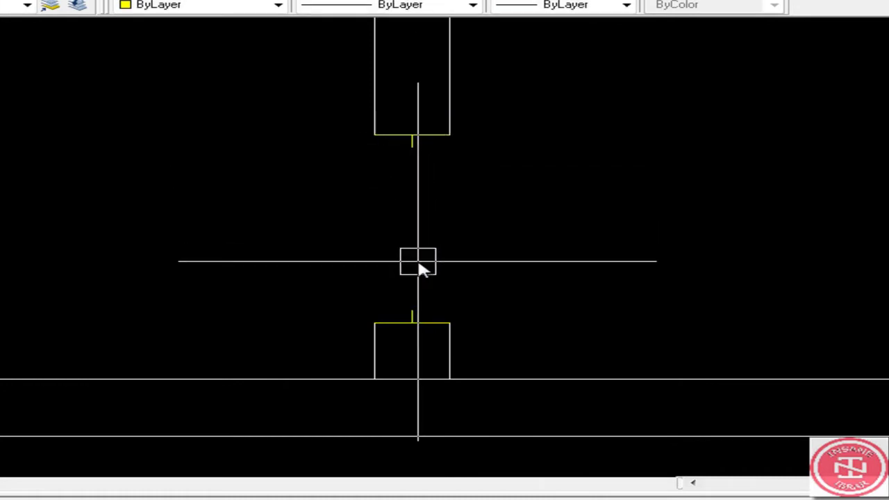
text(l)
key(Return)
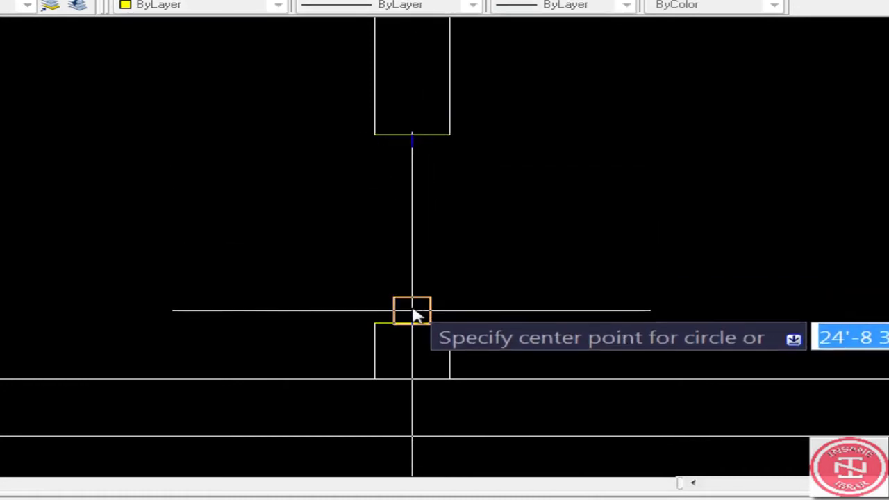
Draw a circle from the lower opening's midpoint to the stub end, plus a leaf line running left.
click(411, 311)
click(412, 148)
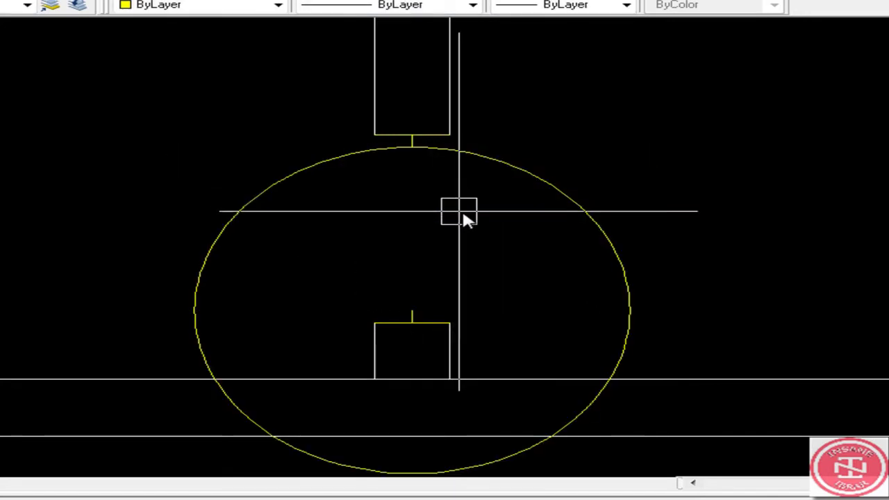
text(l)
key(Return)
click(411, 312)
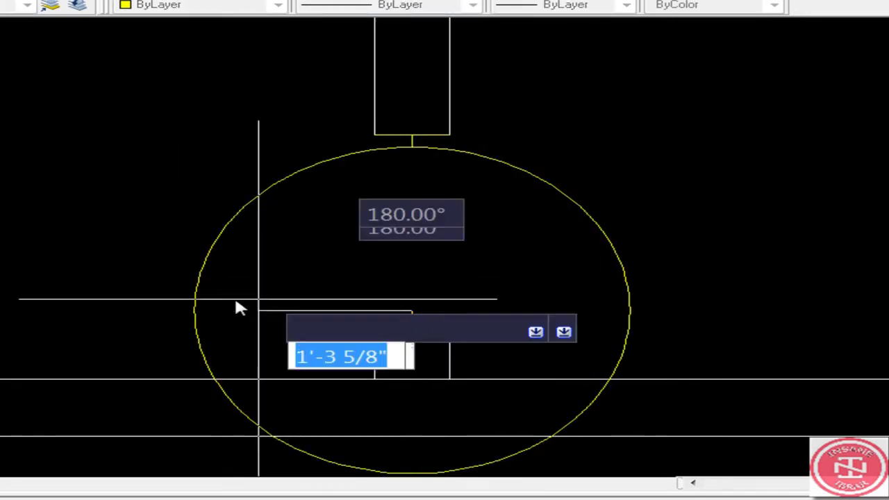
click(91, 309)
key(Return)
Trim the leaf overhang and upper-right arc, then delete the leftover lower arc.
text(tr)
key(Return)
key(Return)
click(157, 312)
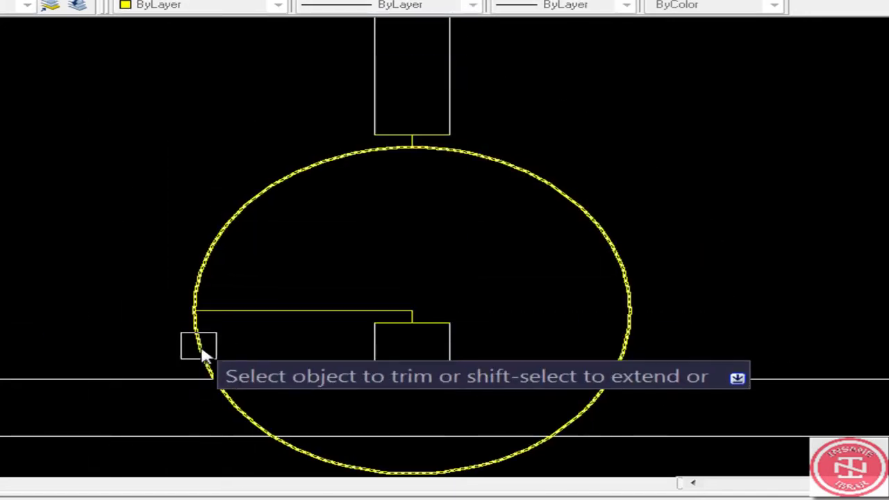
click(474, 159)
key(Return)
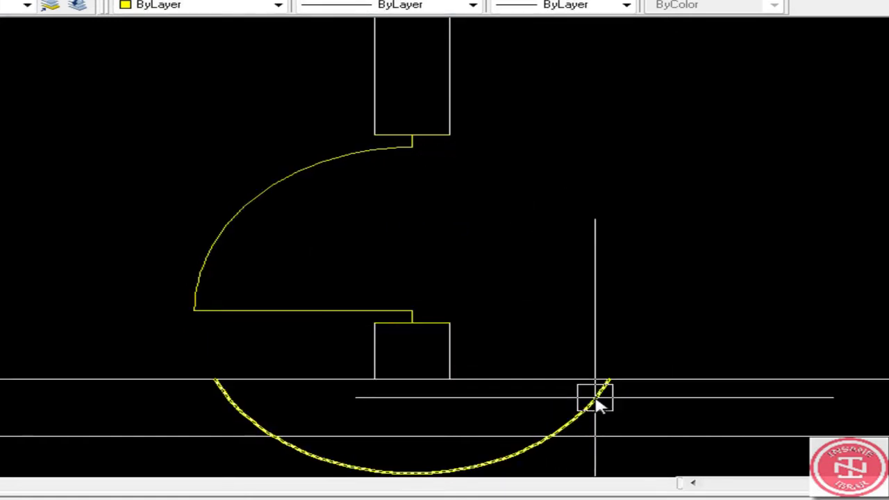
click(598, 401)
key(Delete)
scroll(579, 252, down, 4)
Offset the top wall line 9" down and trim the copy to within the vertical wall.
scroll(582, 263, down, 4)
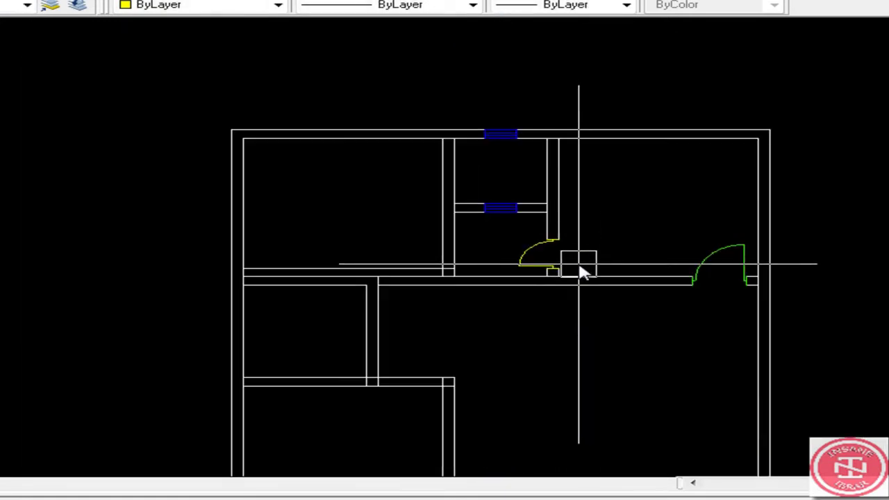
scroll(426, 134, up, 5)
text(o)
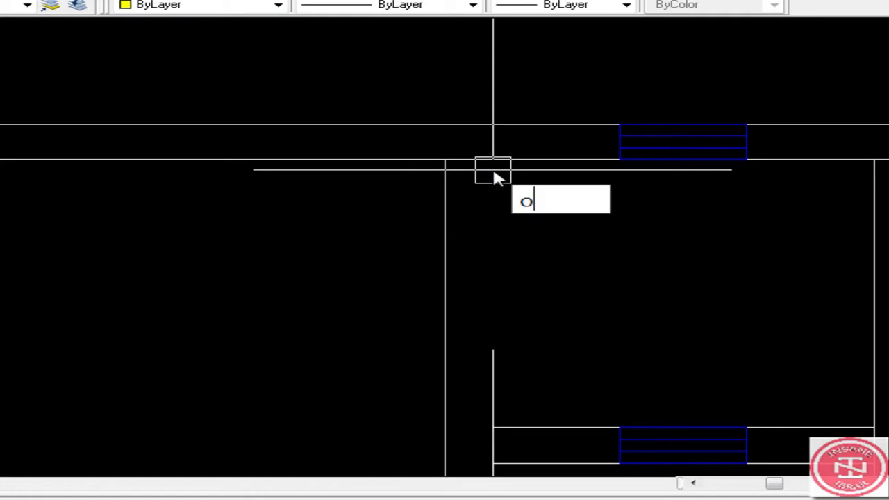
key(Return)
key(Return)
key(Return)
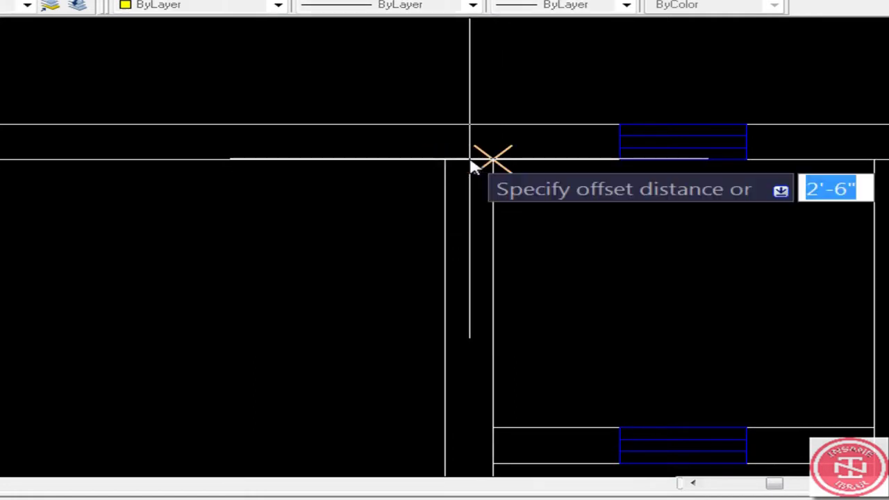
key(Return)
click(471, 159)
click(491, 203)
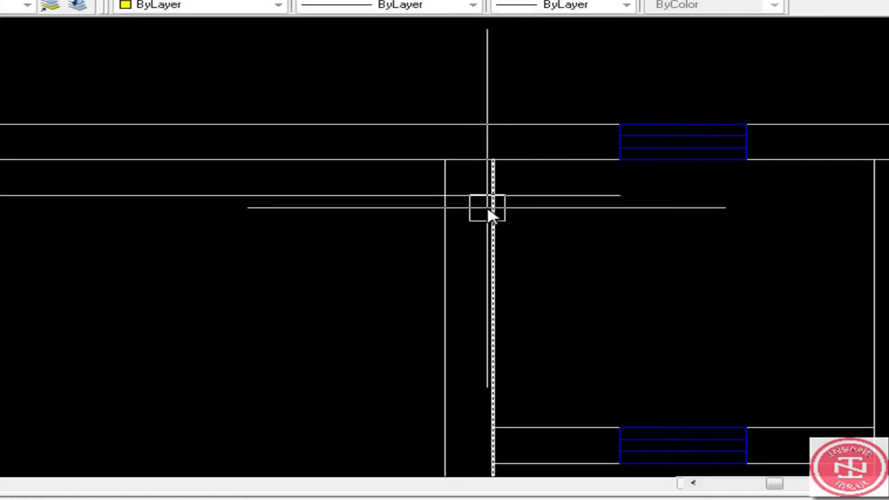
key(Escape)
text(tr)
key(Return)
key(Return)
click(354, 195)
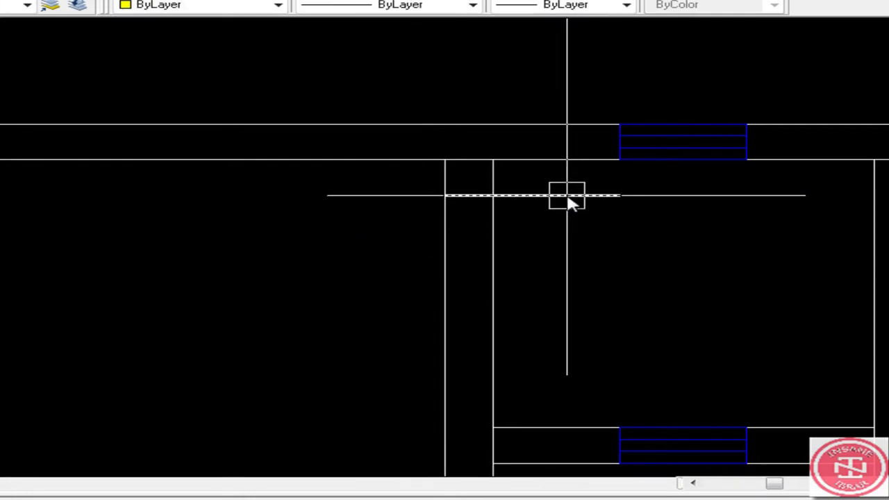
click(565, 197)
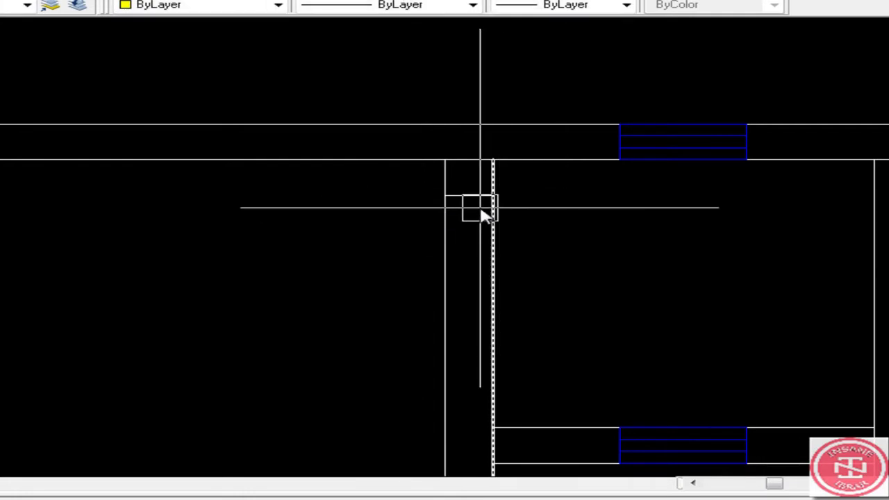
text(o)
Offset that cross line 2.5 further down and trim both wall lines between them.
key(Return)
text(2.5')
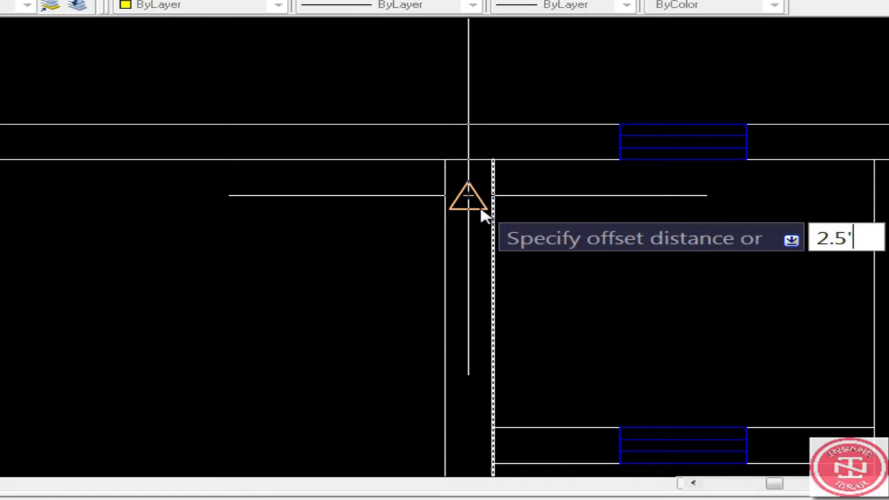
key(Return)
click(470, 198)
click(475, 239)
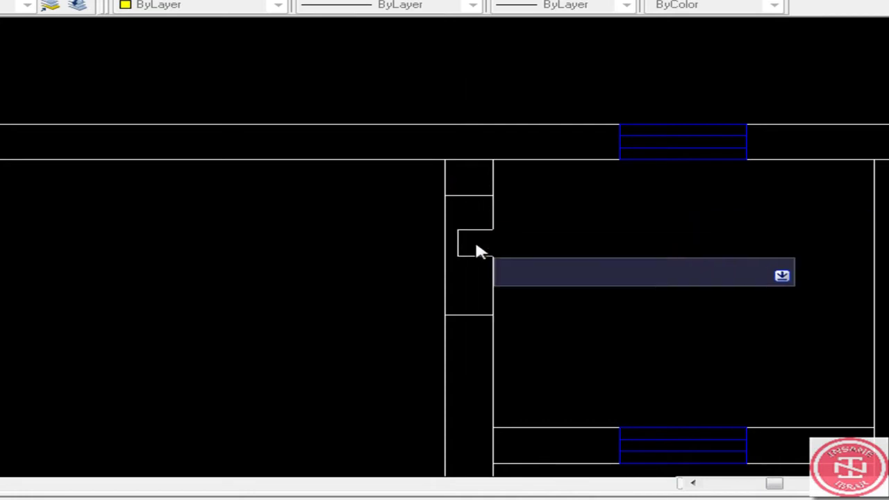
text(tr)
key(Return)
click(493, 233)
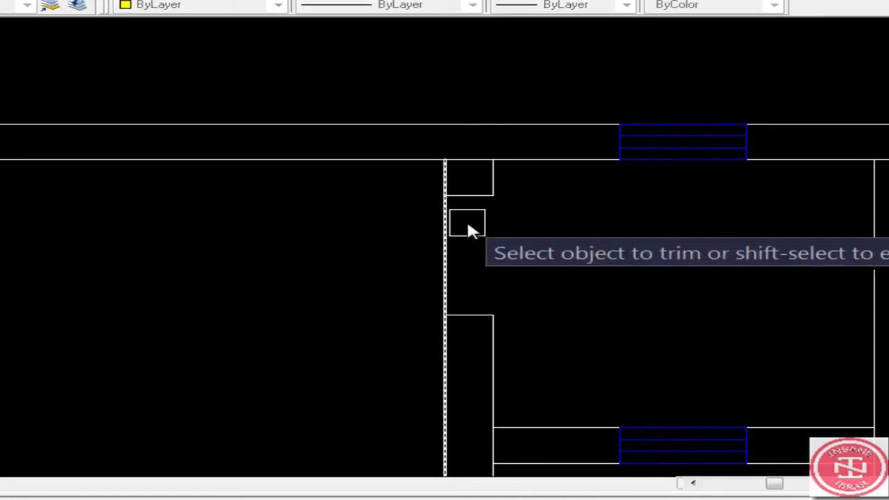
click(449, 228)
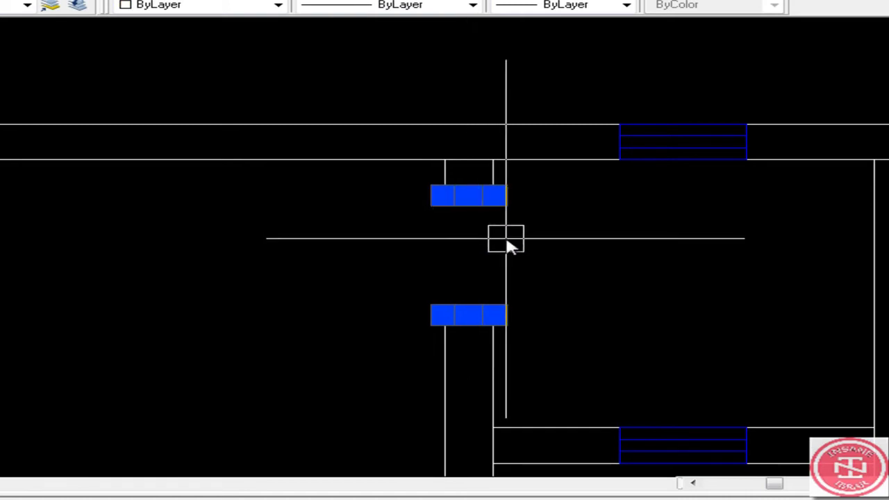
Delete the two cross lines and draw a line closing the opening between the wall ends.
key(Delete)
key(Return)
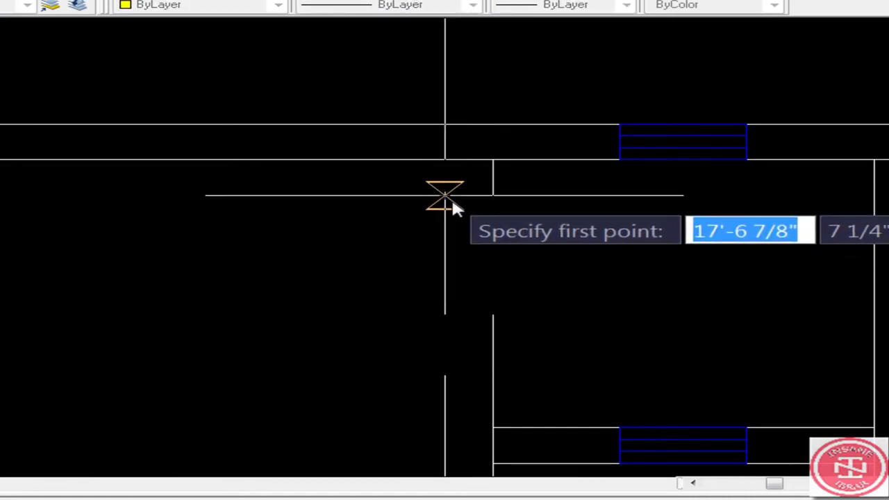
scroll(453, 202, up, 2)
click(436, 183)
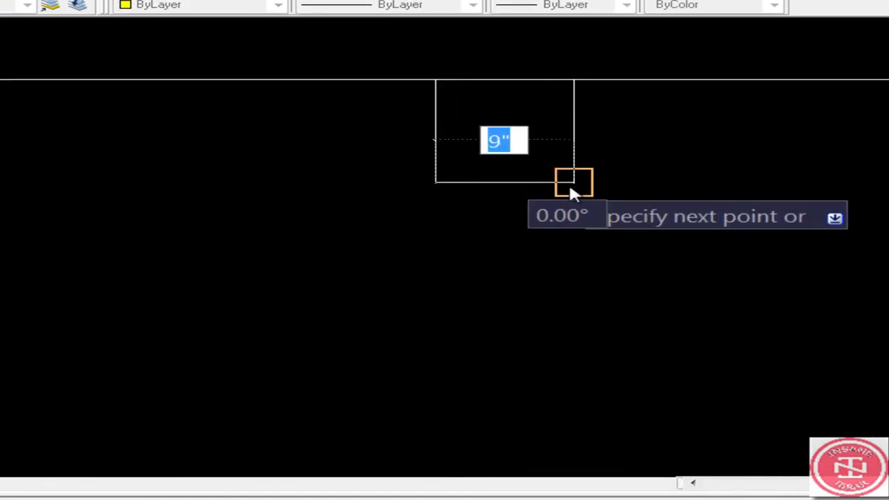
click(575, 184)
Offset the closing line by the default offset distance.
text(o)
key(Return)
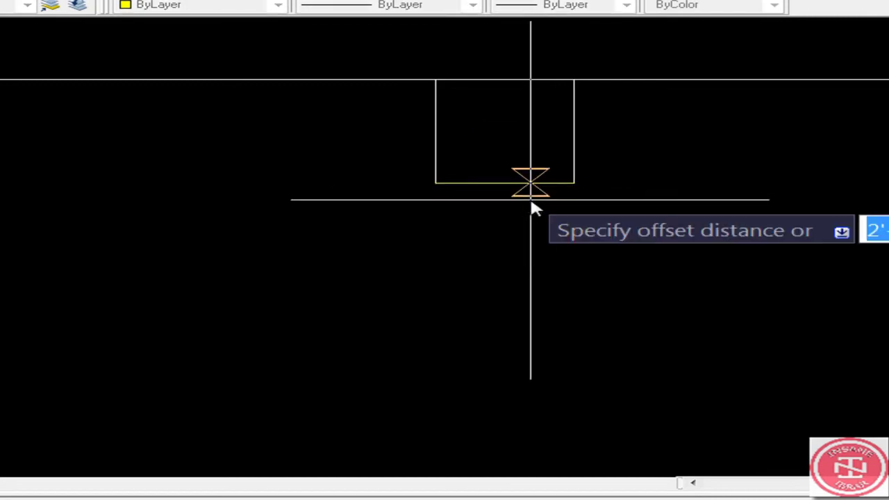
key(Return)
scroll(537, 233, down, 3)
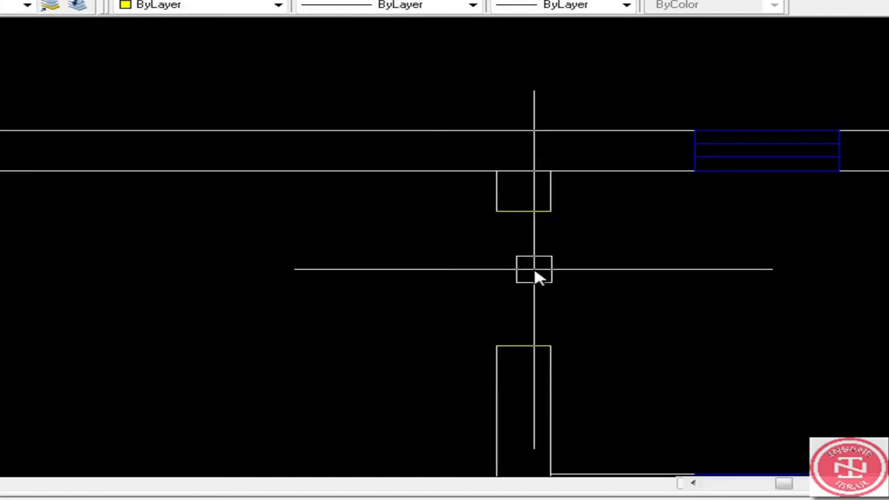
text(l)
Draw 1-unit jamb lines from the midpoints of the upper and lower rectangles.
key(Return)
click(523, 212)
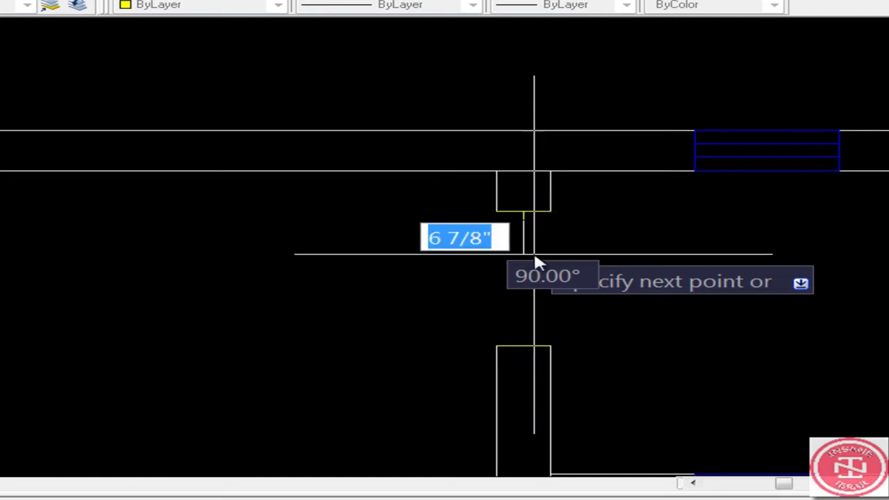
text(1)
key(Return)
key(Return)
key(Return)
click(523, 346)
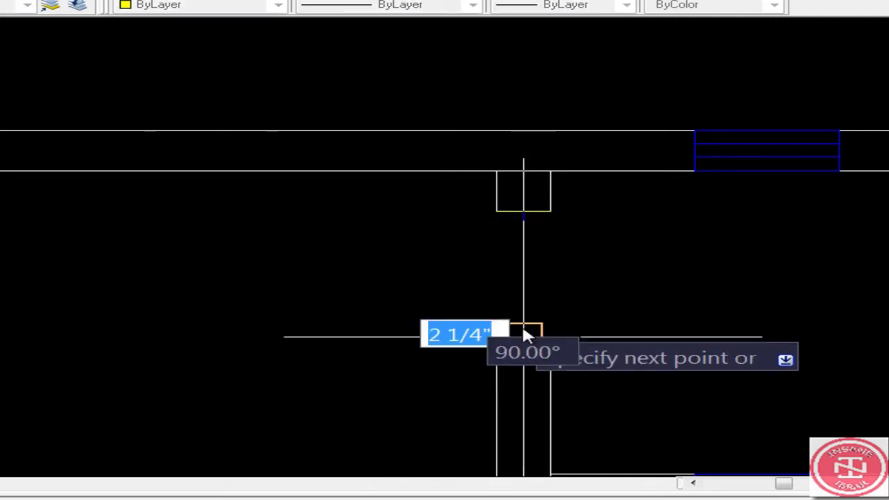
text(1)
Draw a hinge circle at the jamb line's top and a door leaf line from the same point.
key(Return)
key(Return)
text(c)
key(Return)
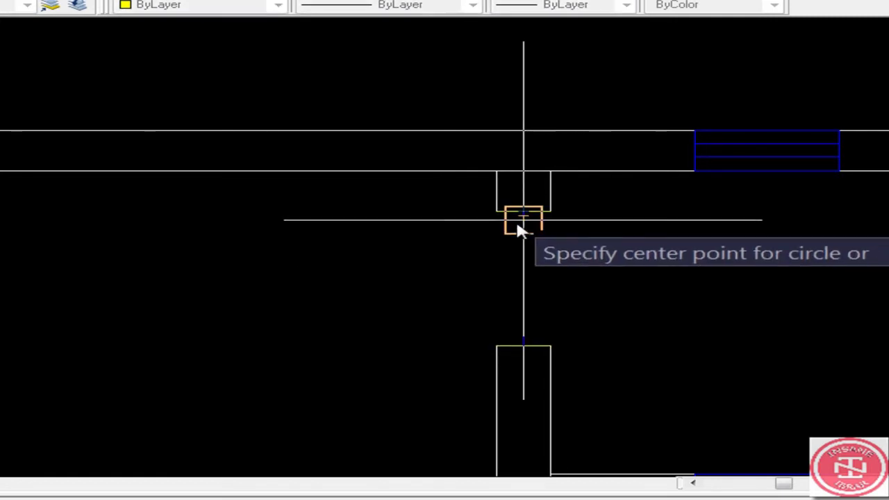
click(410, 227)
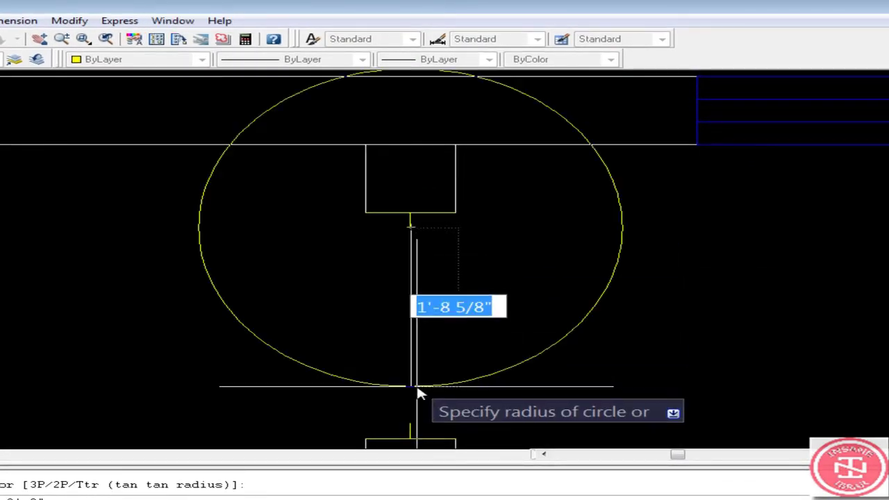
text(l)
key(Return)
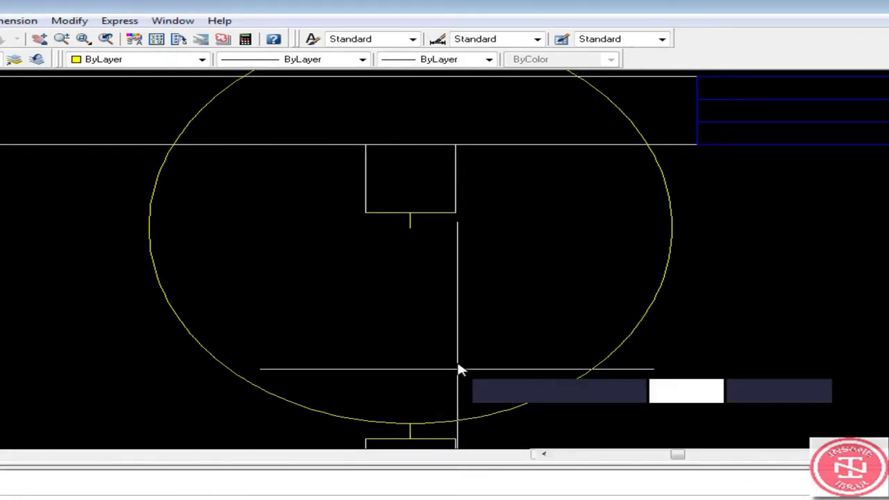
click(410, 227)
click(877, 257)
key(Return)
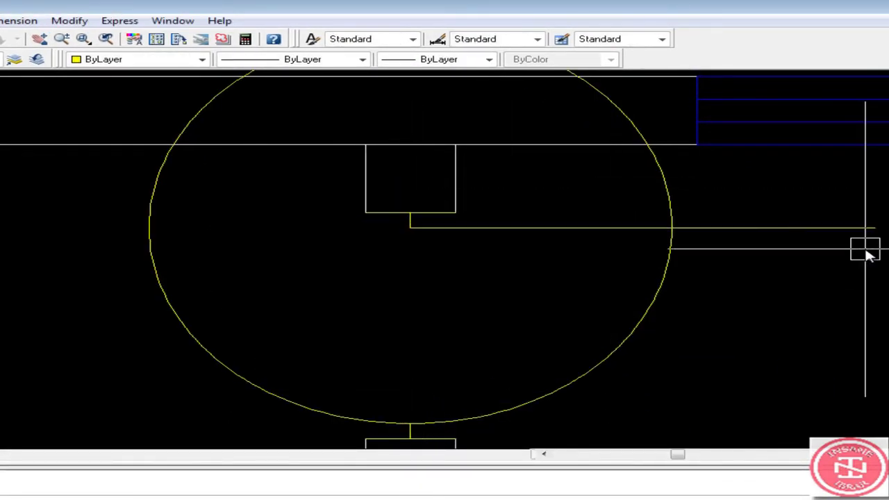
Trim the leaf line and the circle down to a quarter-circle swing arc.
text(tr)
key(Return)
key(Return)
click(811, 227)
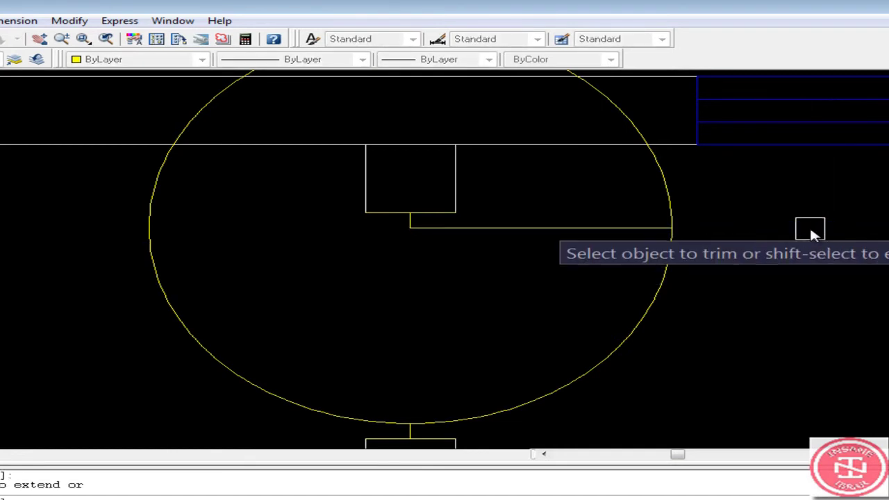
click(668, 182)
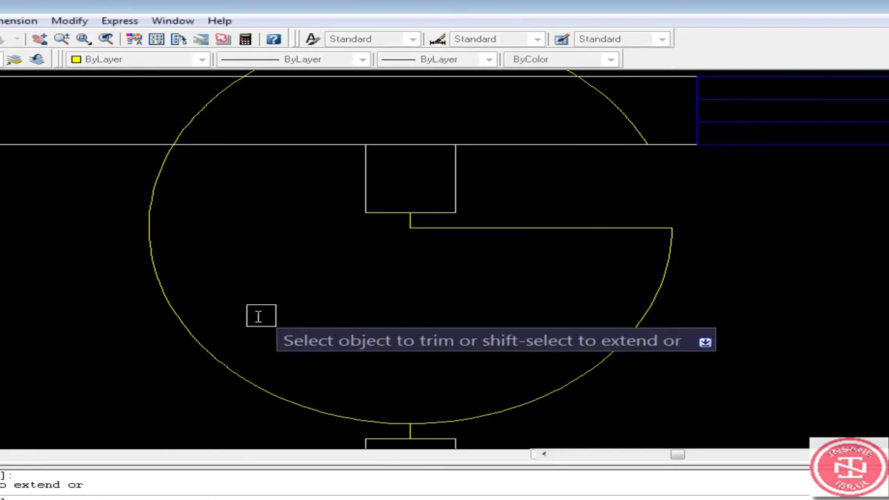
click(191, 329)
key(Escape)
scroll(309, 338, down, 3)
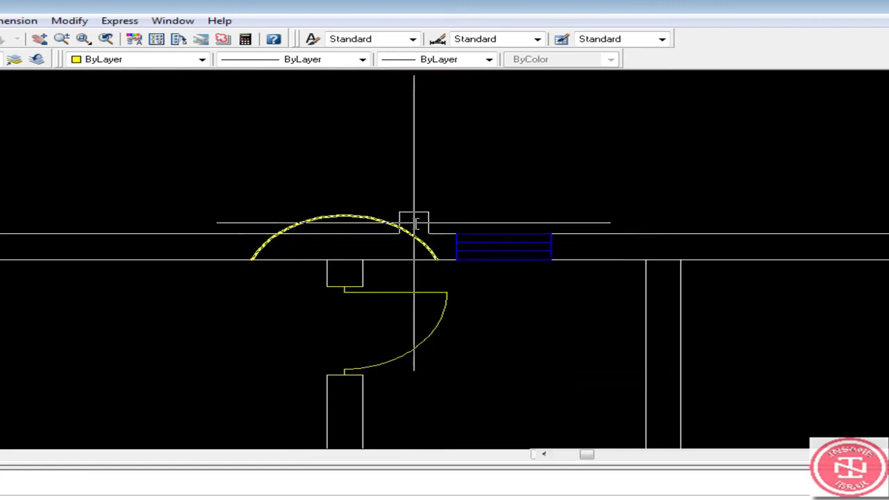
scroll(418, 231, down, 2)
Delete the stray horizontal line and extend the wall line to the interior wall.
scroll(417, 231, down, 3)
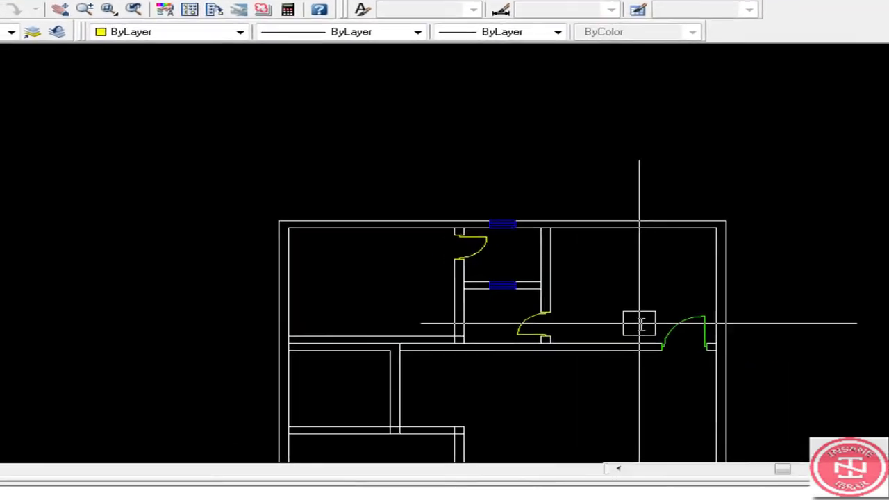
scroll(446, 323, up, 3)
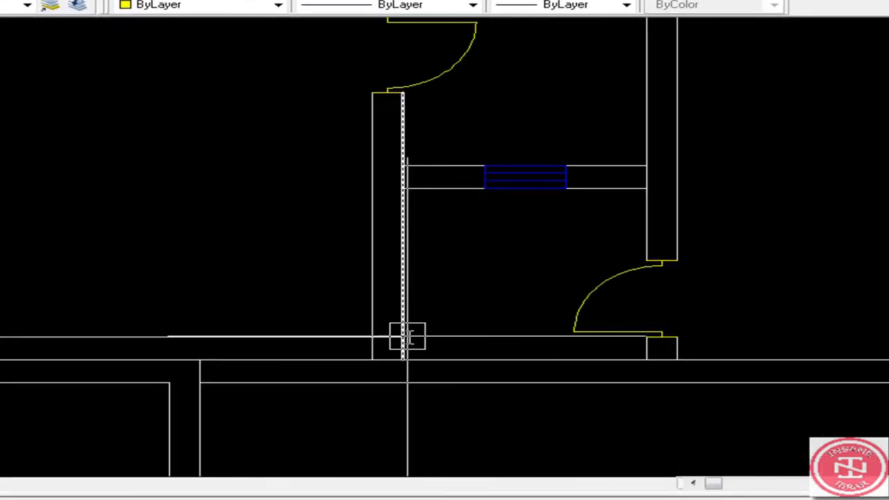
key(Return)
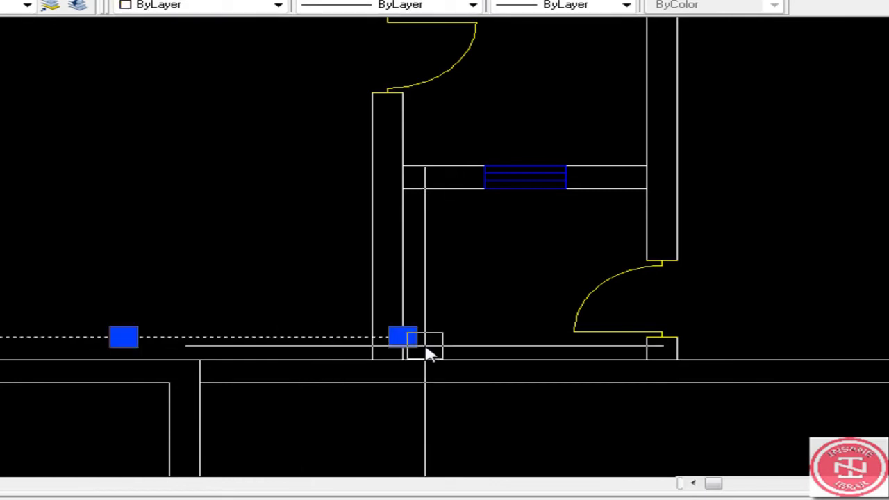
click(427, 347)
scroll(389, 354, up, 2)
text(ex)
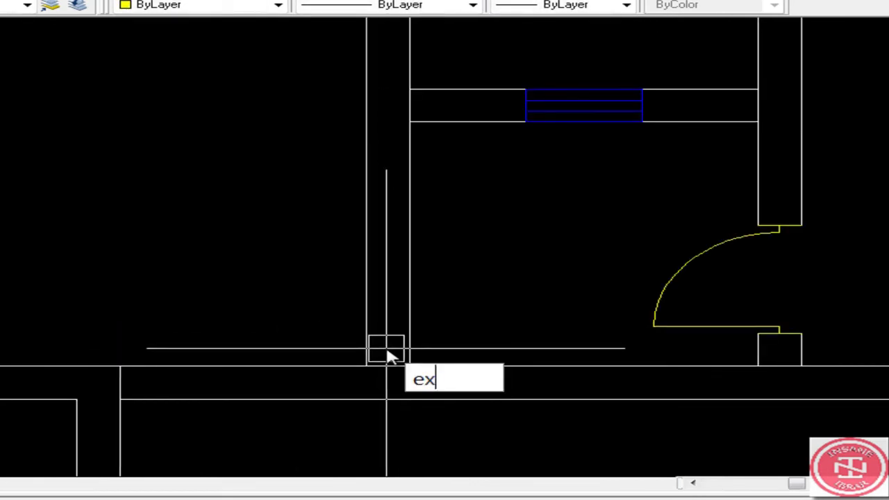
key(Return)
key(Escape)
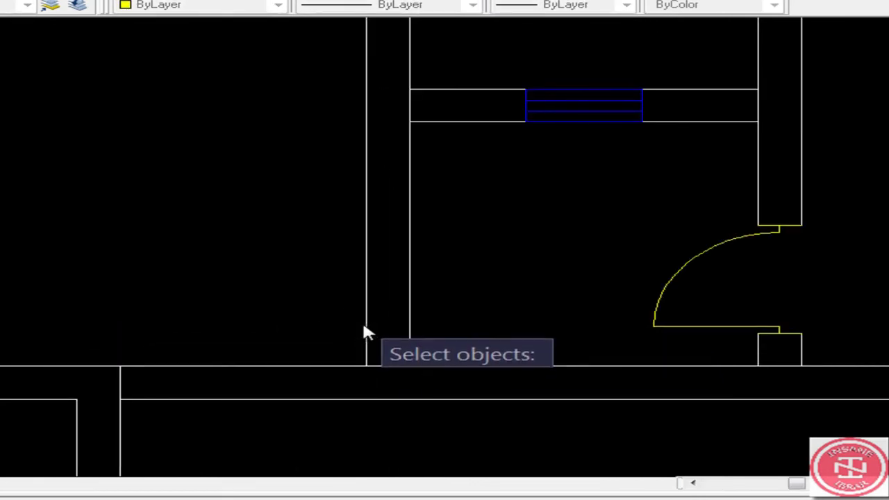
text(ex)
key(Return)
key(Return)
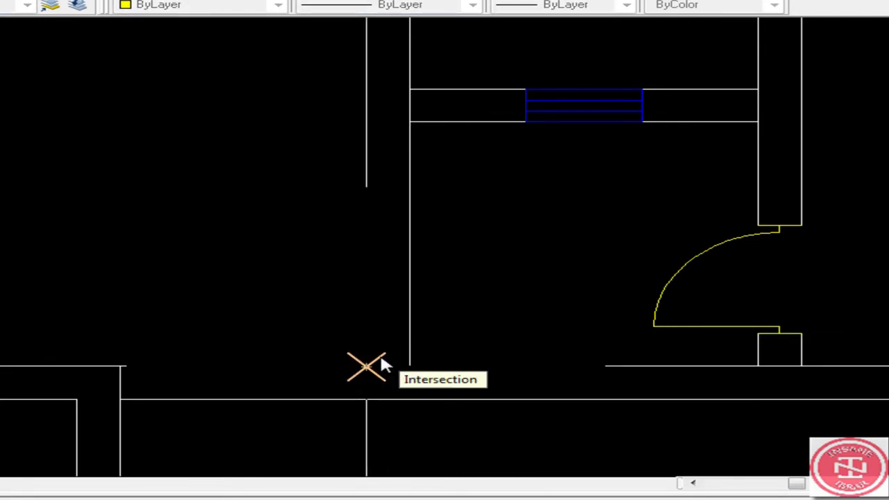
Offset the vertical wall line 9 inches toward the new opening.
text(9)
key(Return)
click(376, 318)
click(305, 321)
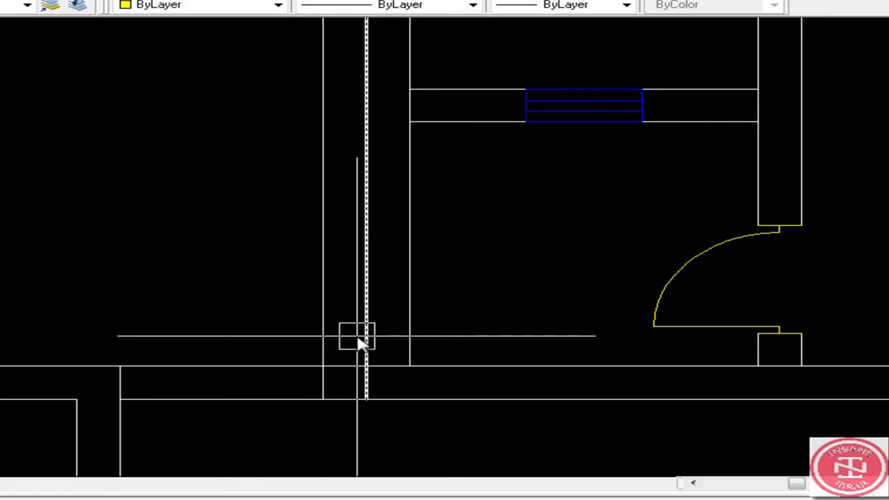
Trim away the upper part of the new jamb line.
text(tr)
key(Return)
click(338, 332)
scroll(376, 386, up, 2)
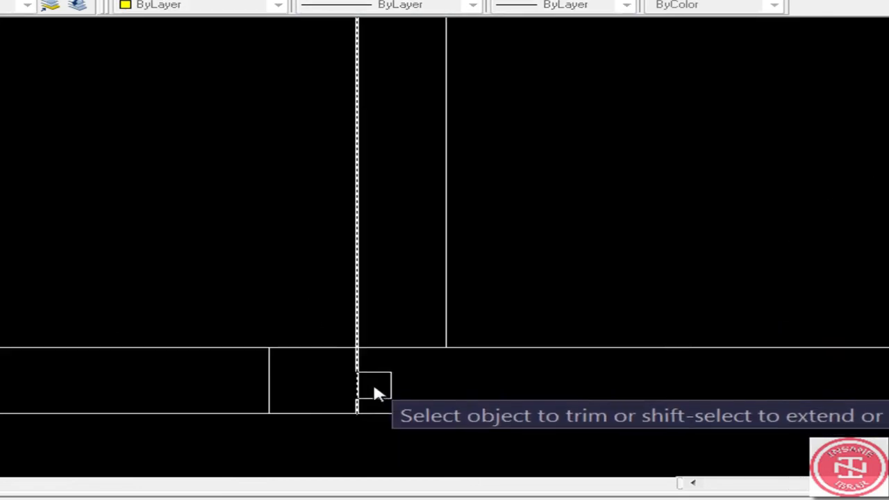
scroll(379, 381, down, 2)
Remove the extra line below the wall and trim the lower wall lines out of the opening.
scroll(361, 392, down, 3)
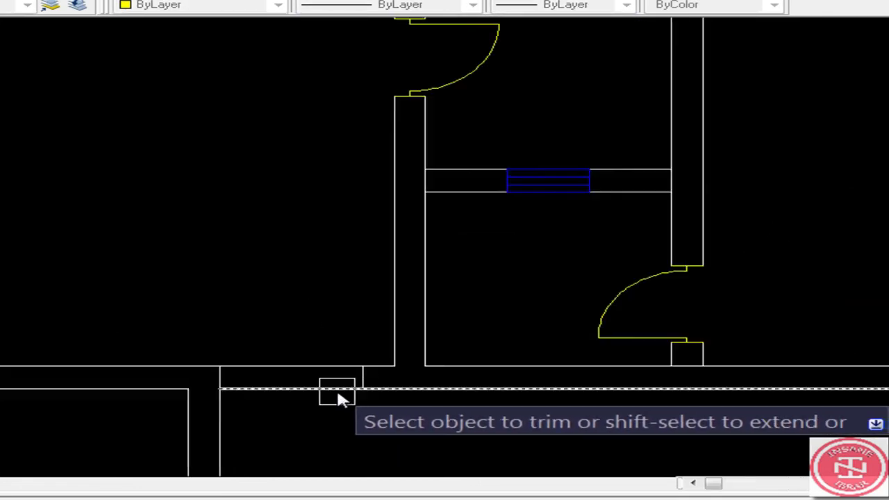
scroll(344, 392, up, 2)
click(294, 378)
text(tr)
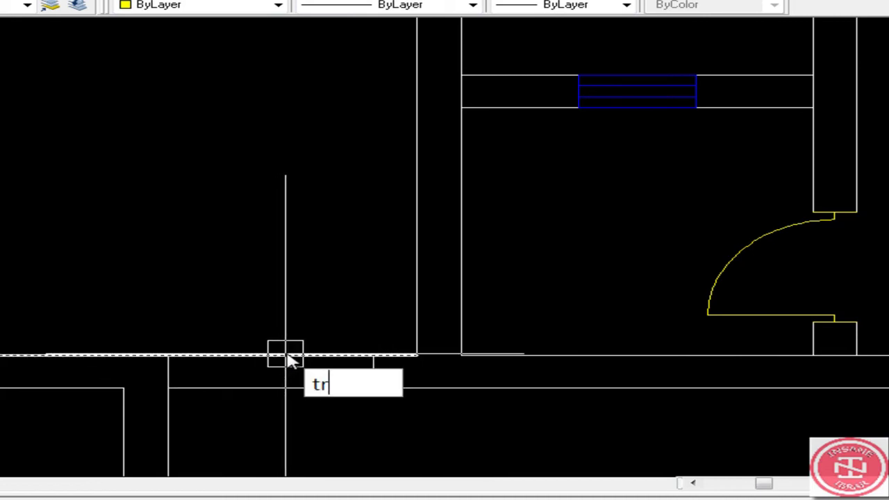
key(Return)
click(277, 355)
key(Return)
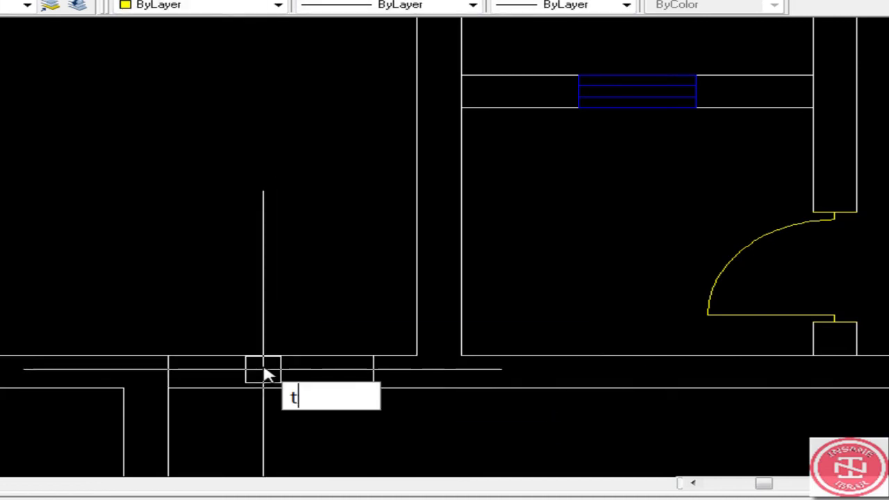
key(Return)
click(277, 343)
click(300, 399)
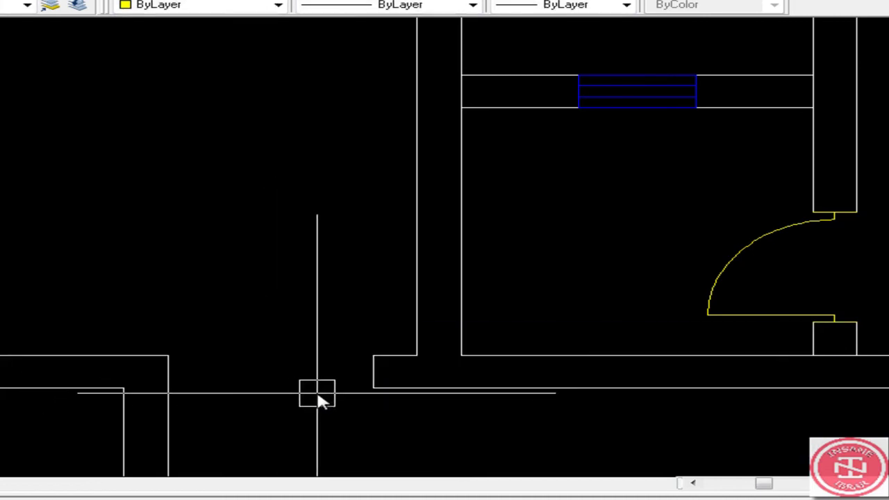
key(Escape)
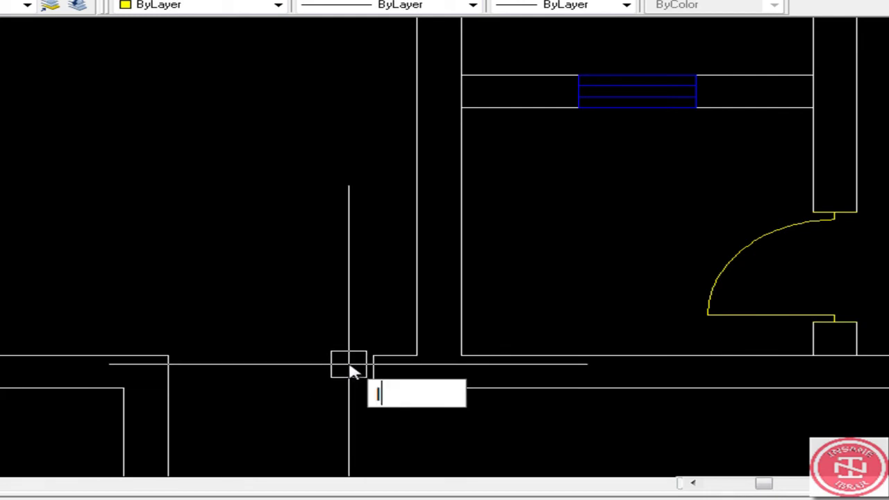
Offset the jamb line 3.5 feet to mark the far side of the opening.
text(o)
key(Return)
text(3.5')
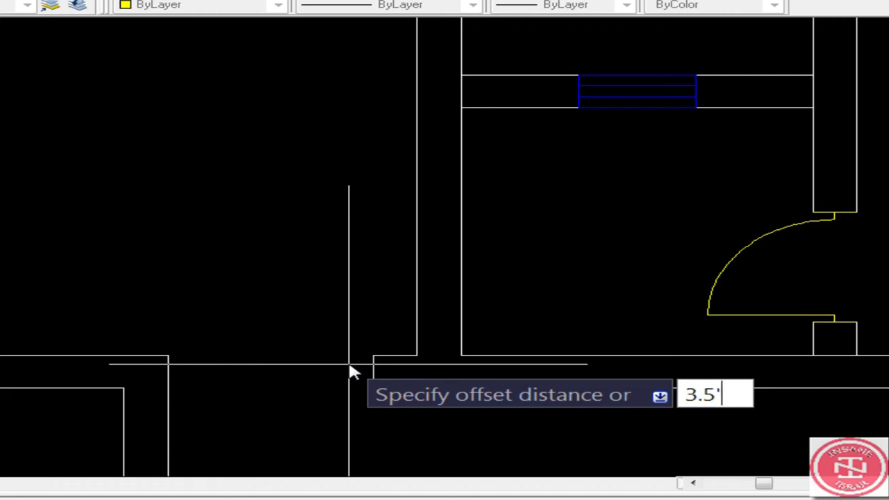
key(Return)
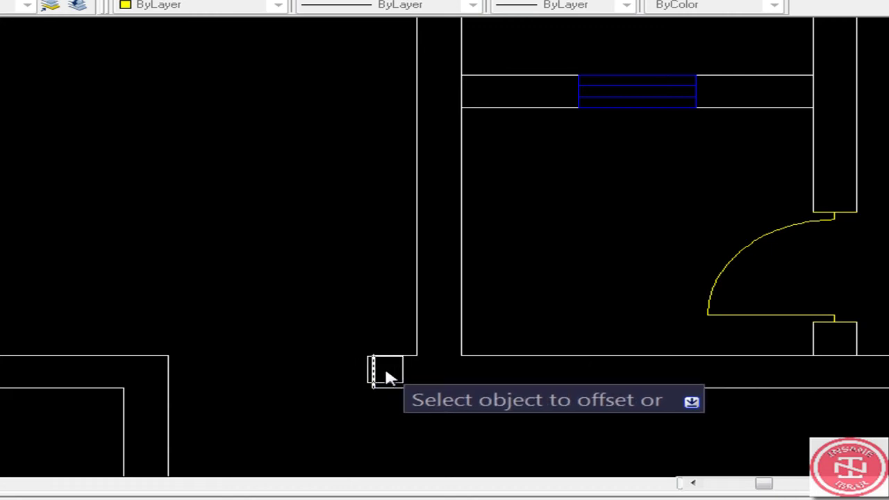
click(384, 365)
click(292, 373)
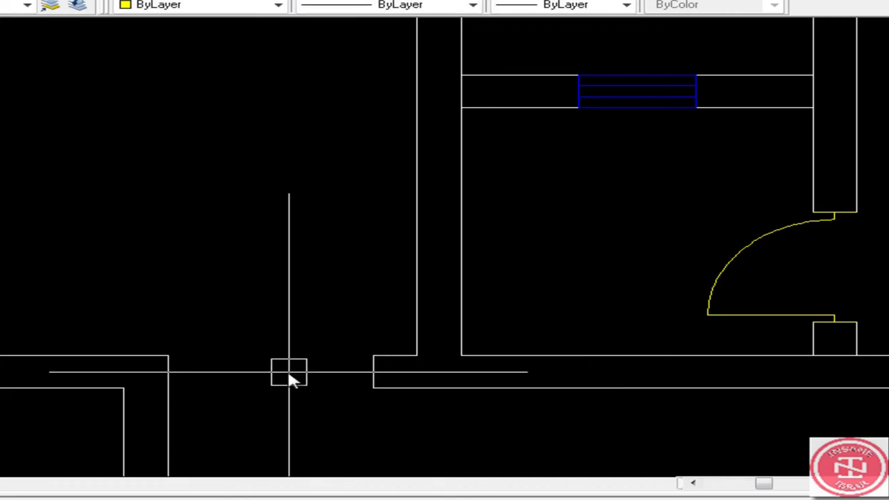